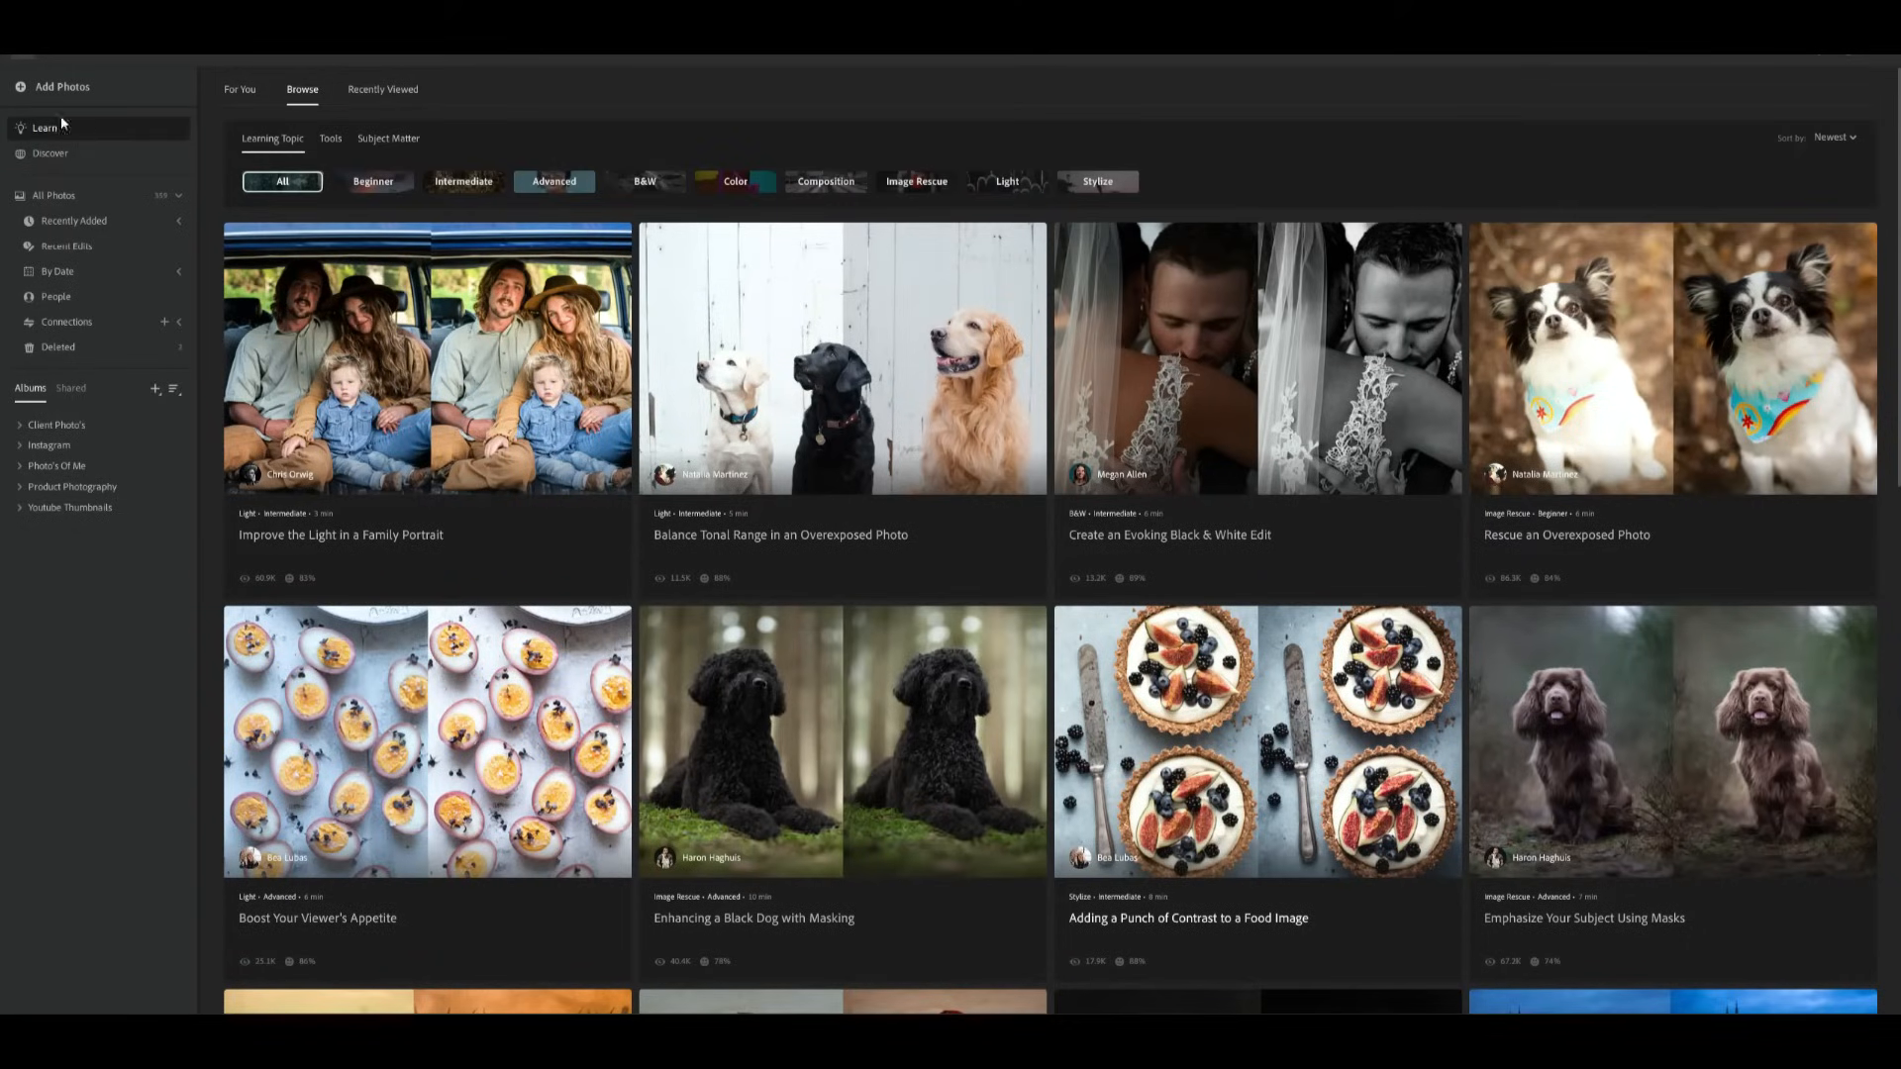
Open the Amsterdam canal photo for editing and load its Orange & Black version from the named versions.
left_click(69, 197)
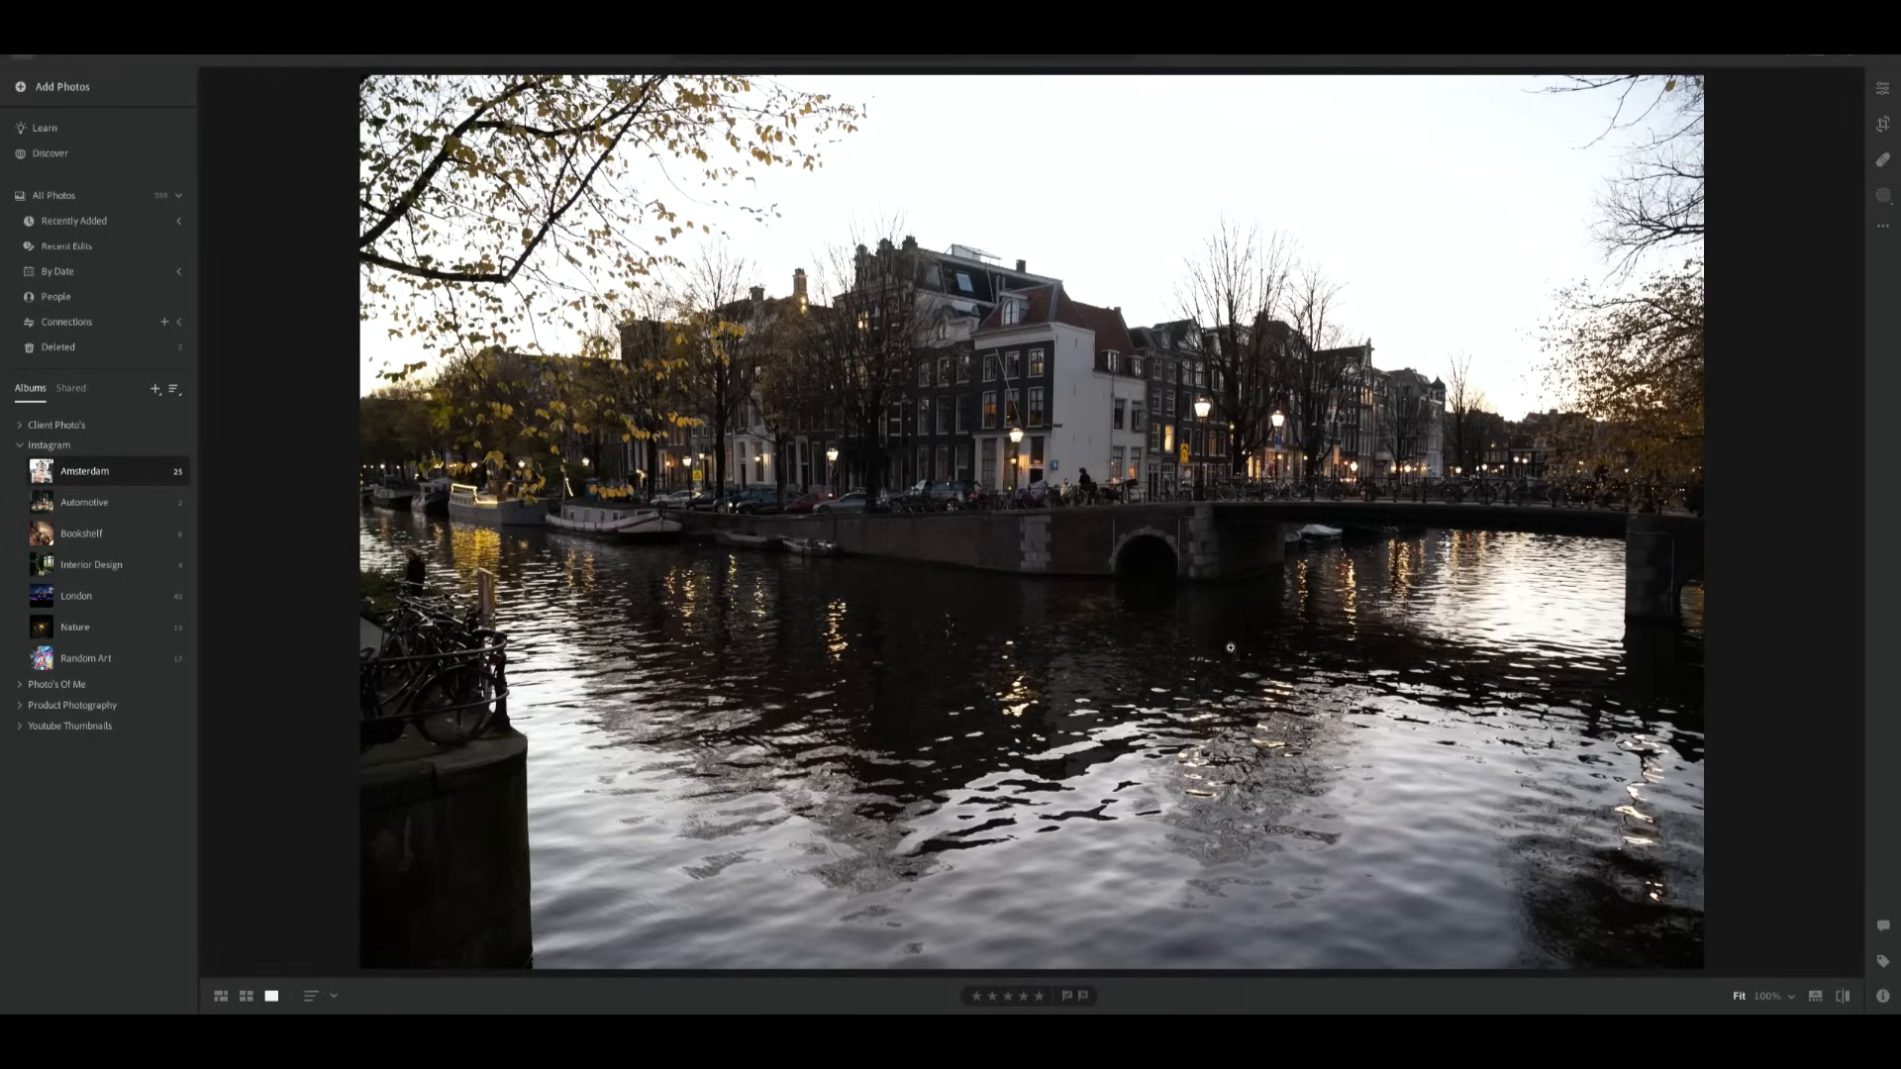
key("e")
left_click(1772, 998)
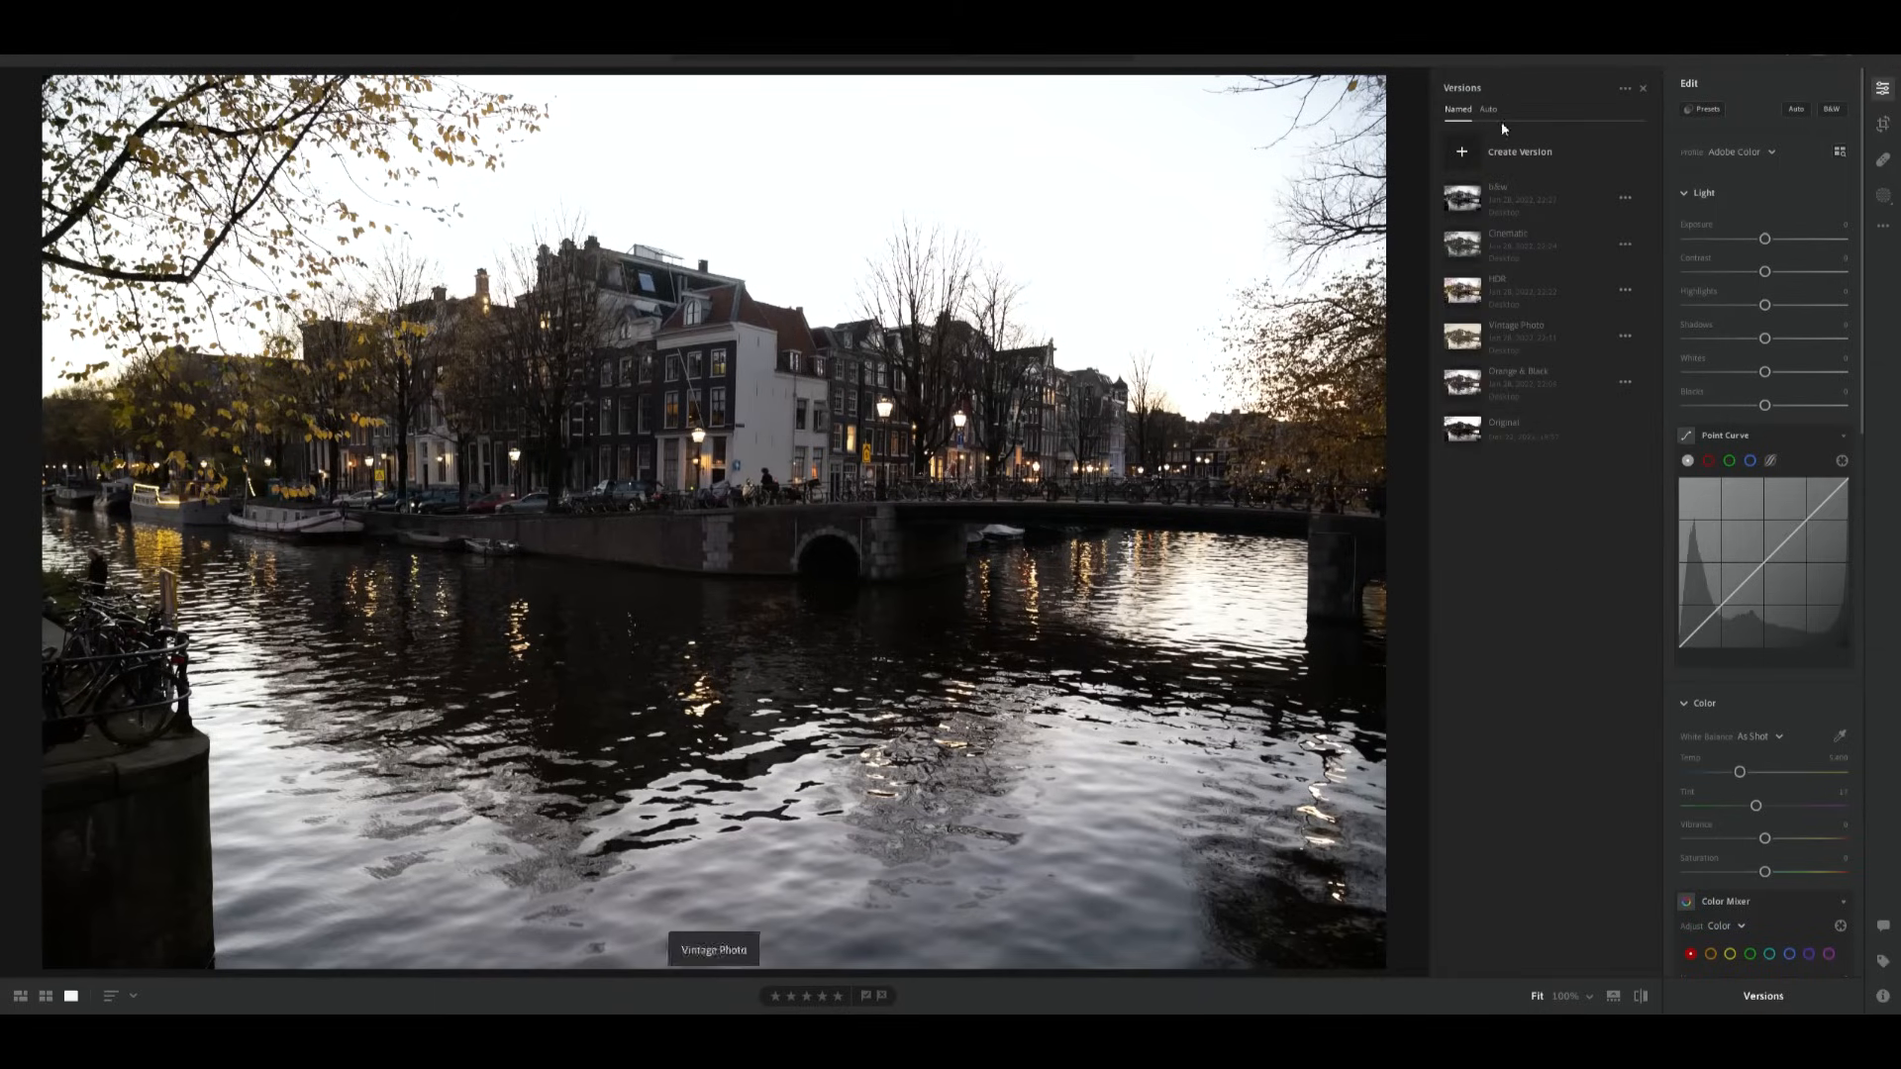
left_click(1519, 380)
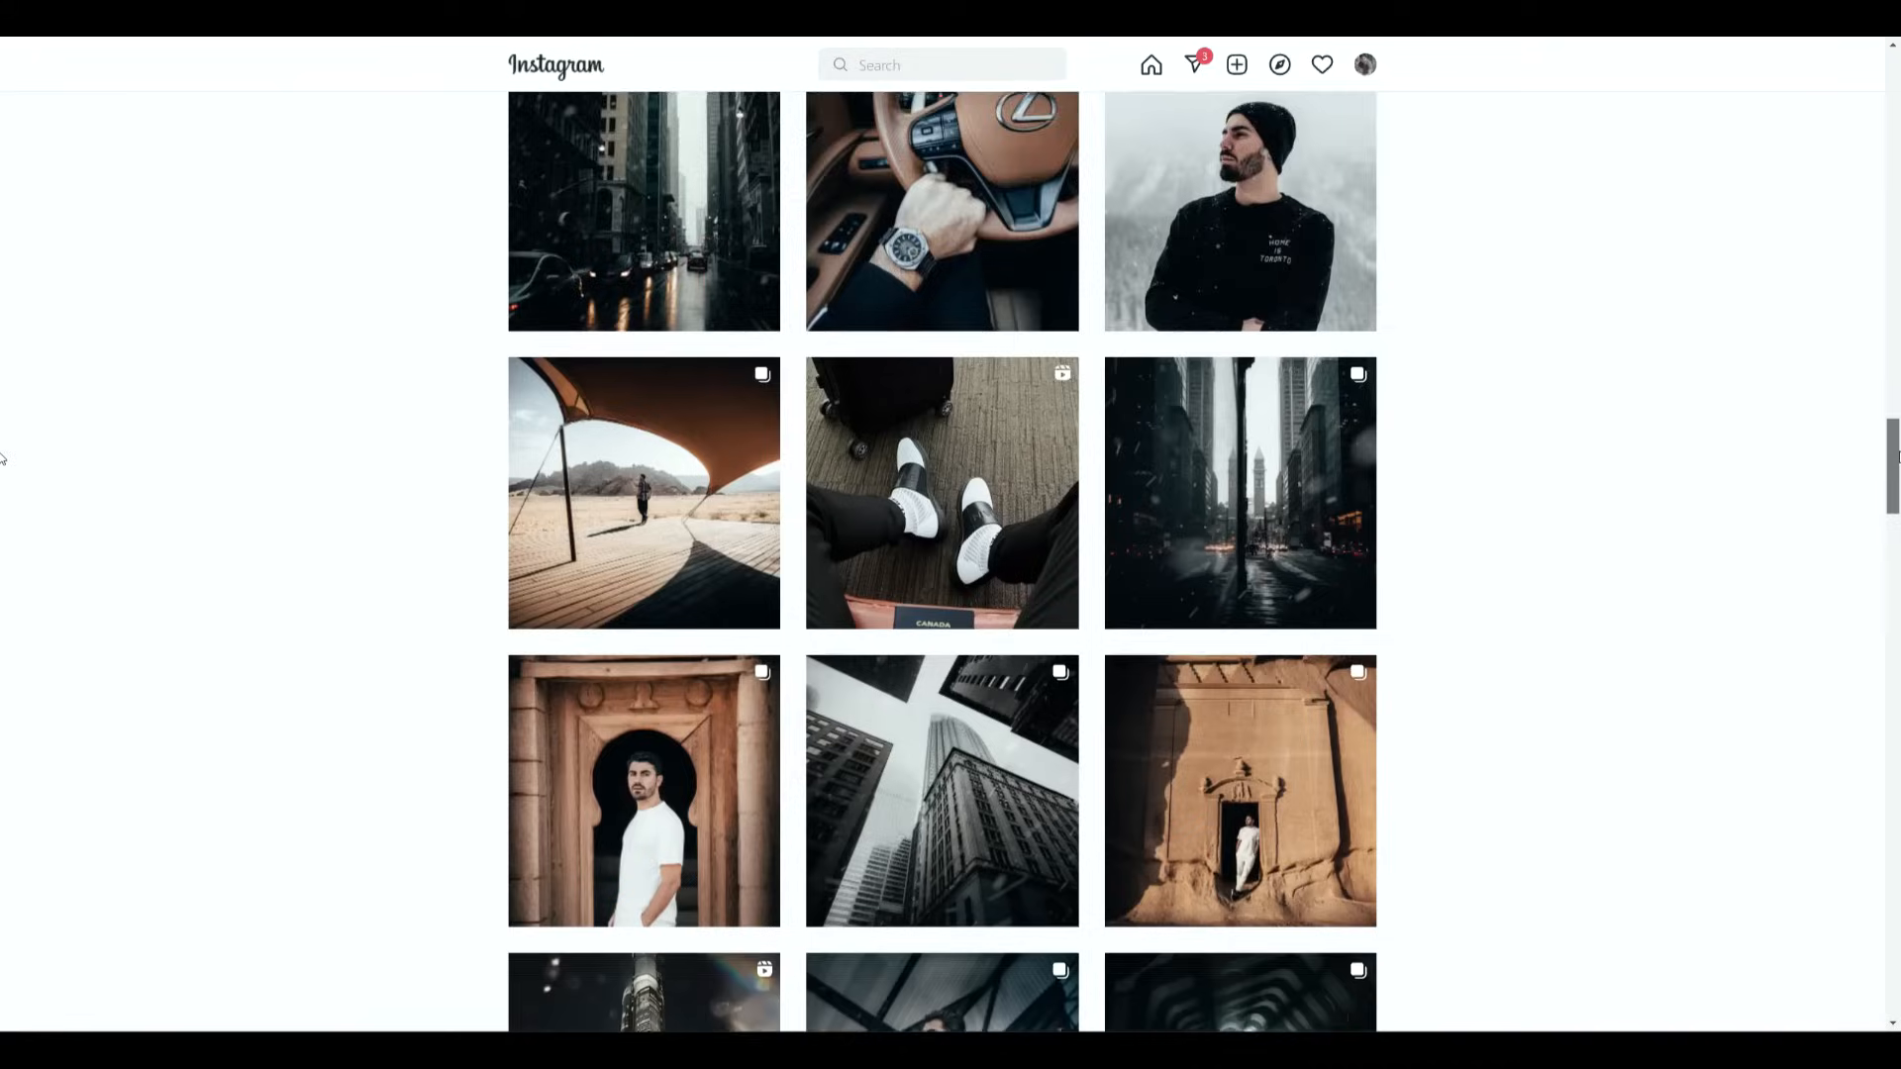
Switch to Instagram and browse the profile's photo grid, and view the image following the canal JPEG in Photos.
scroll(2, 458, "down", 6)
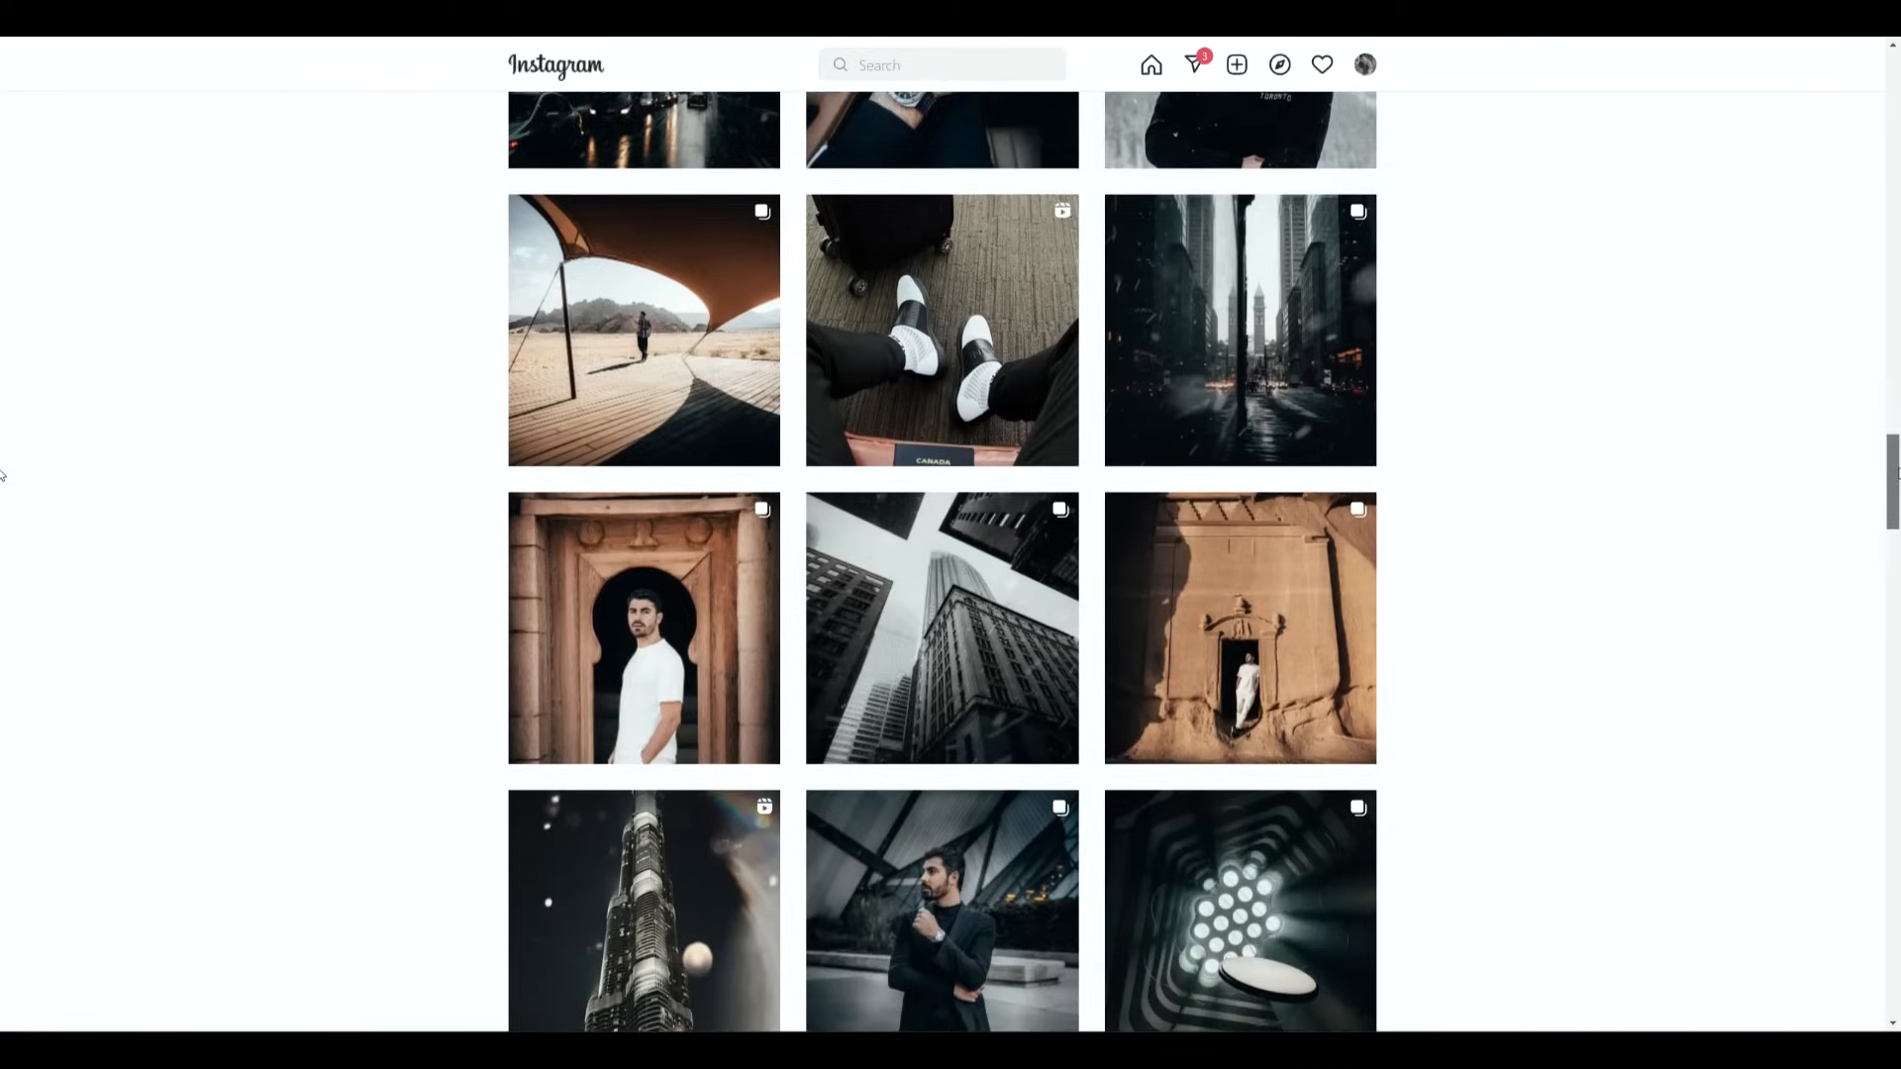
scroll(2, 514, "down", 8)
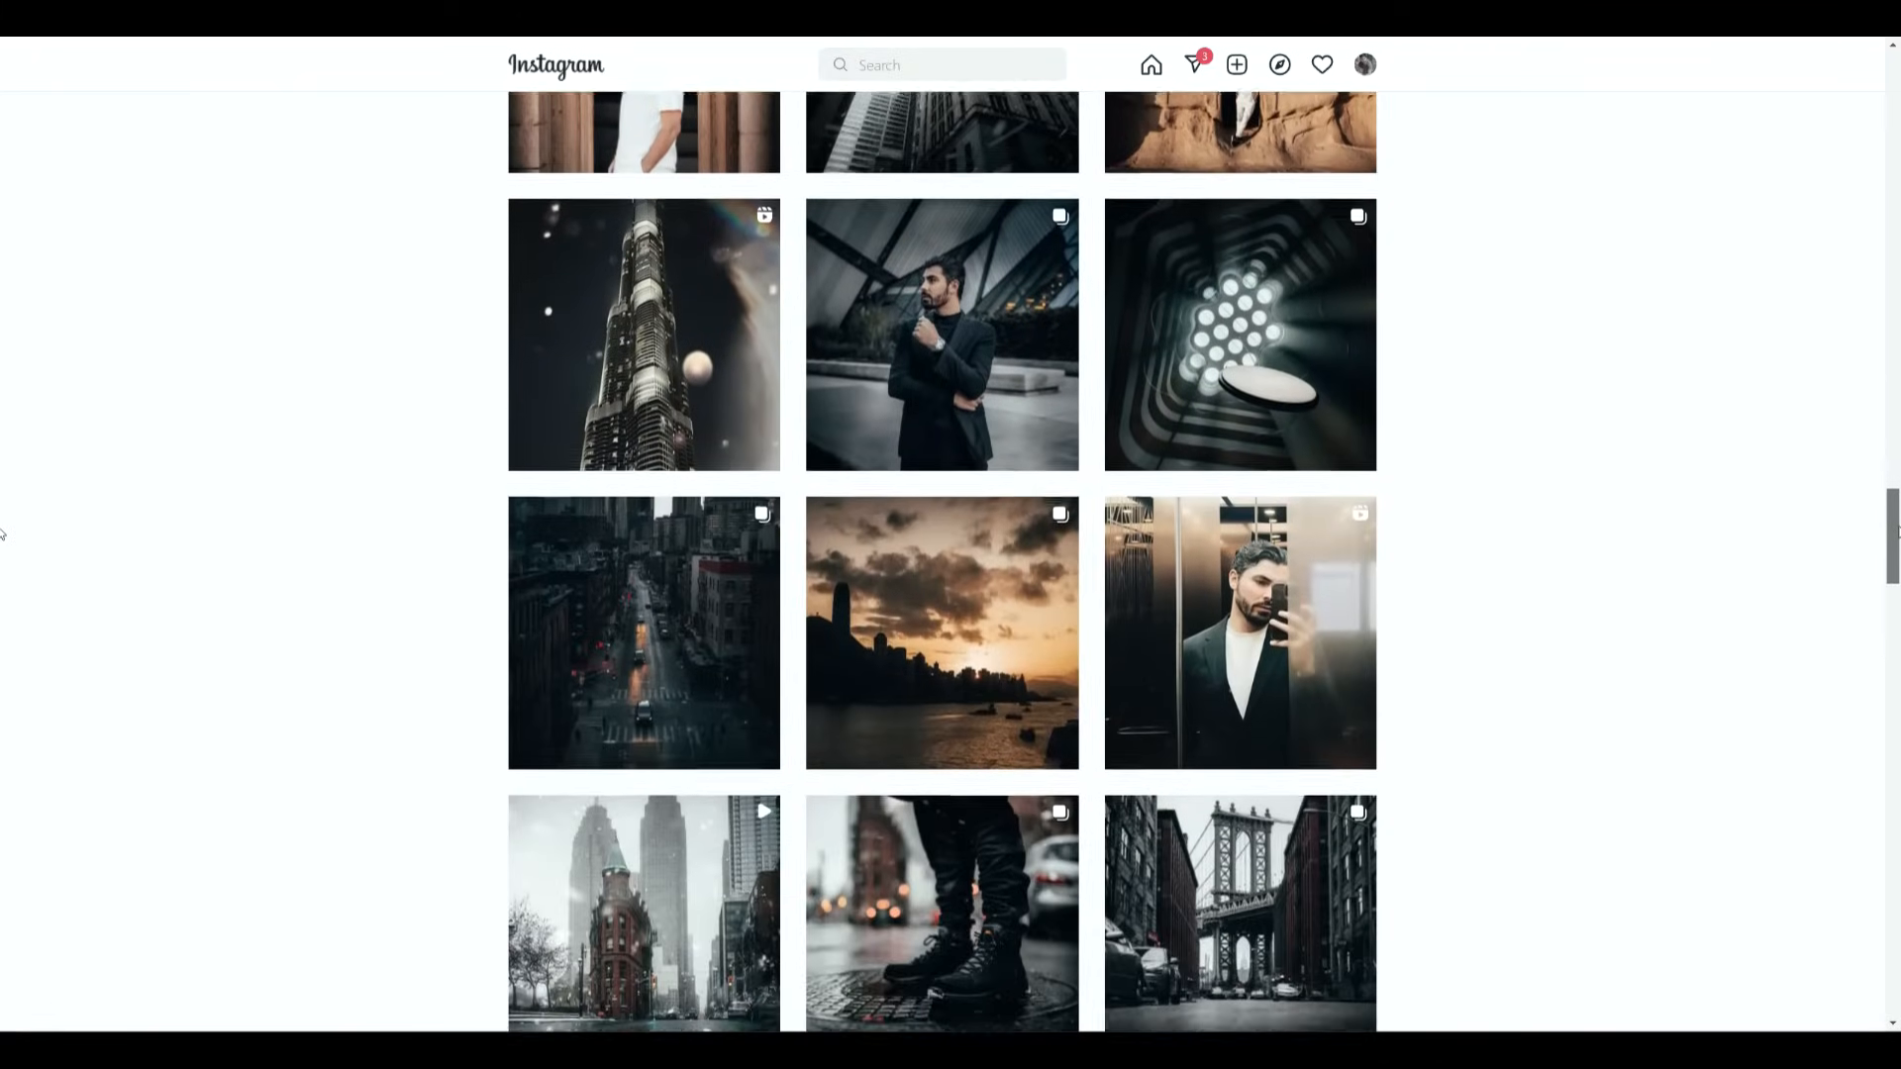
scroll(3, 586, "down", 8)
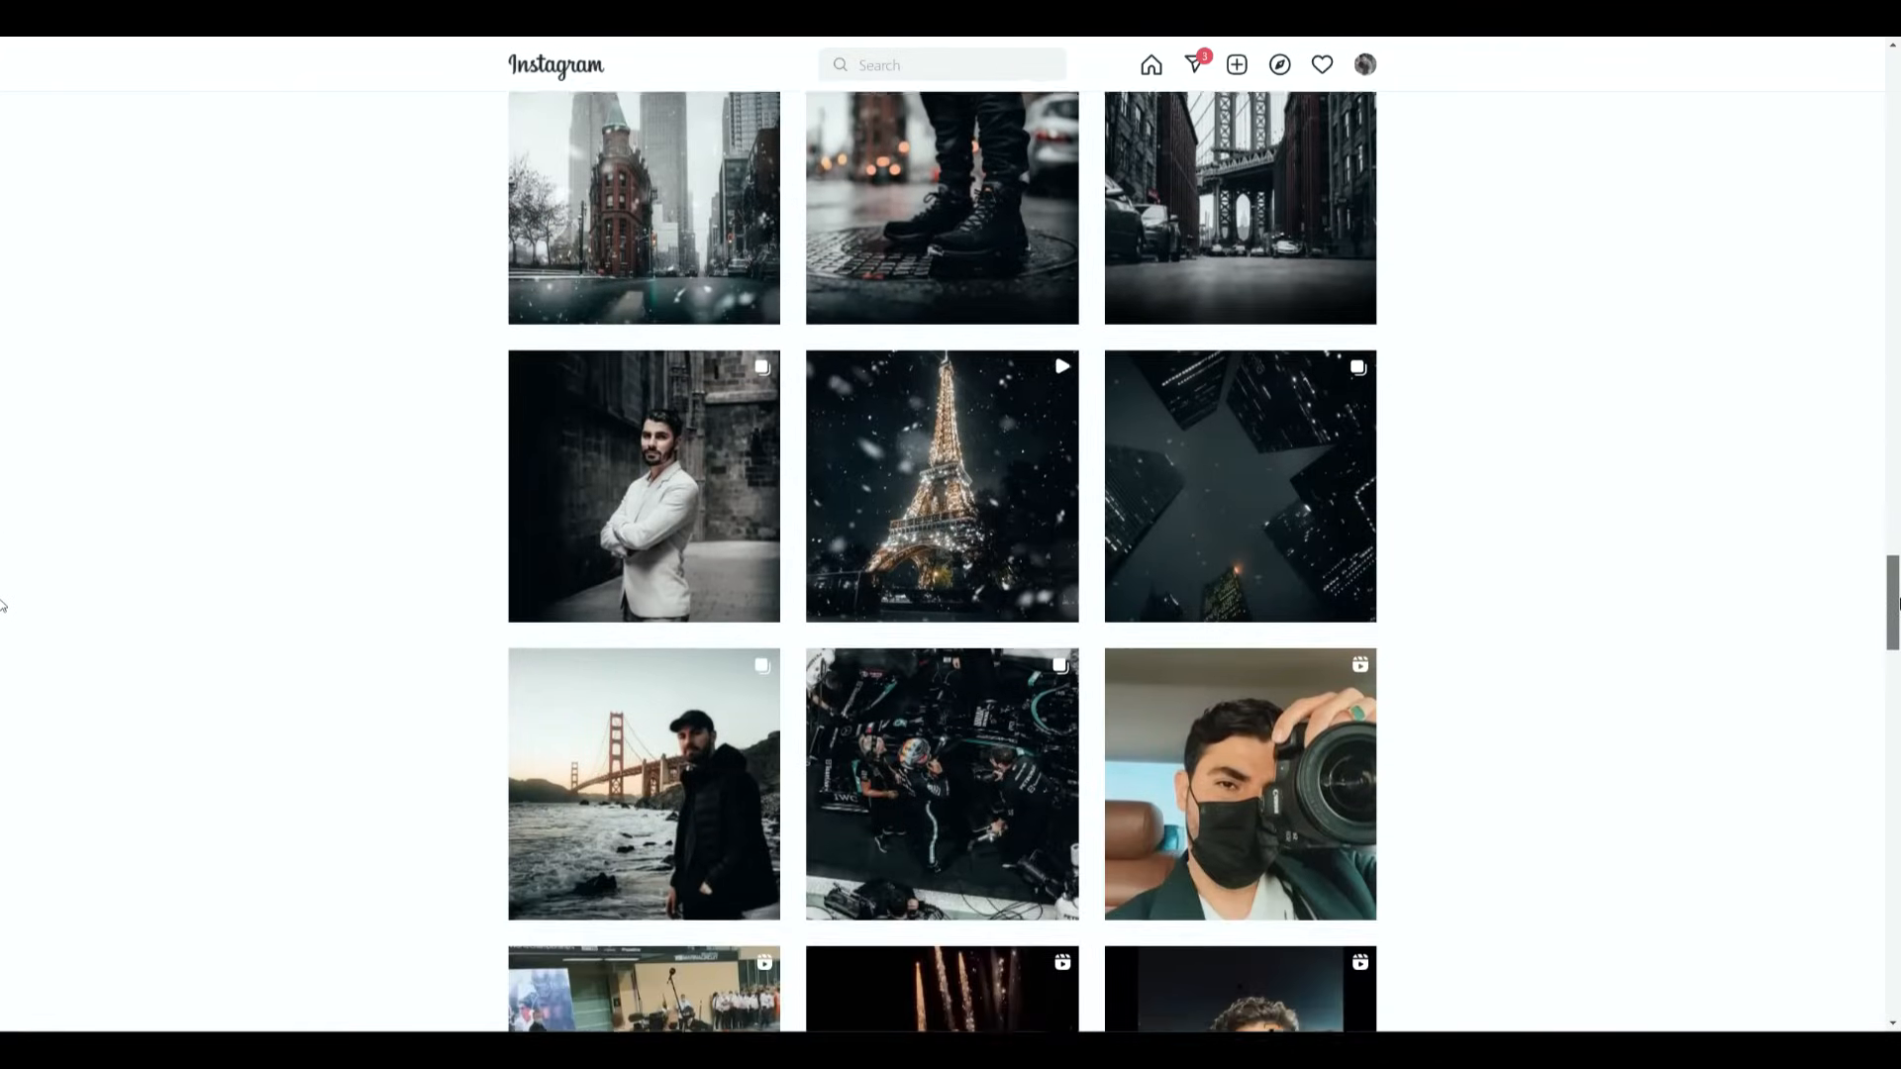
scroll(2, 693, "down", 9)
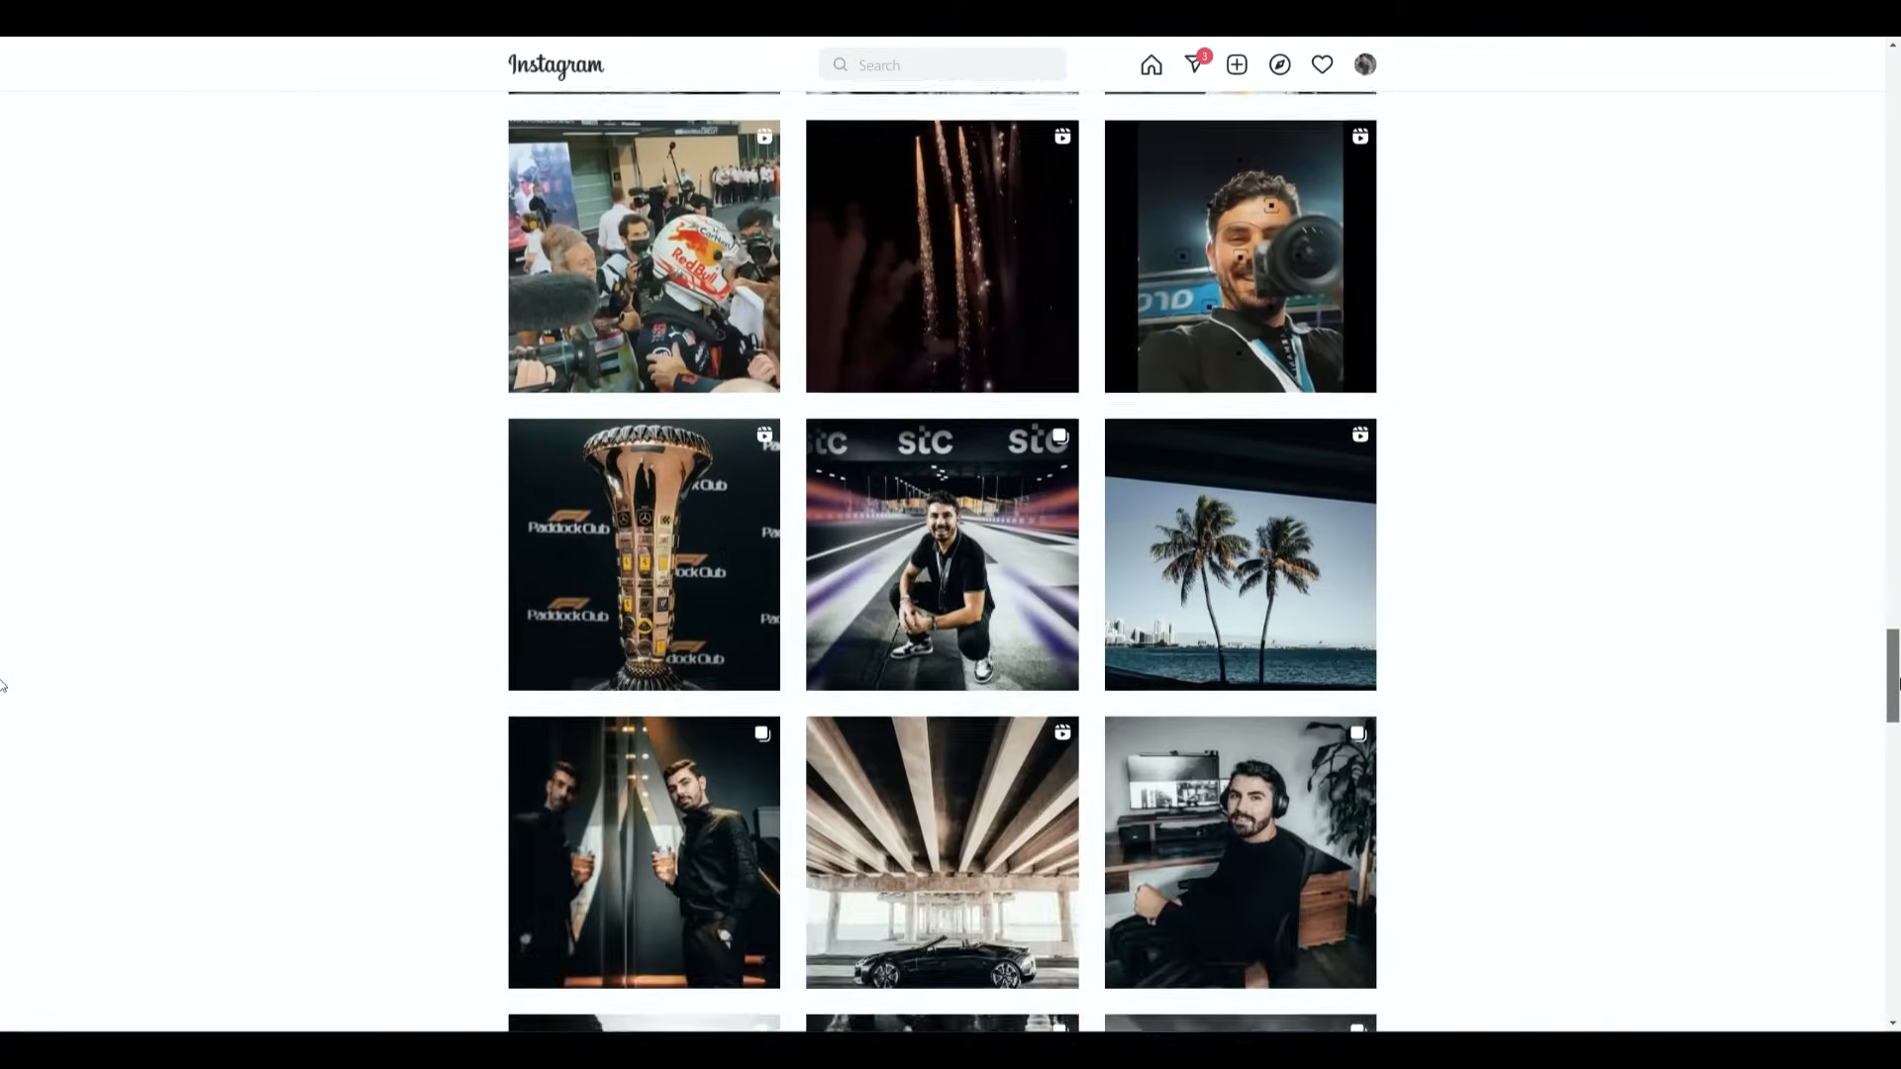
scroll(2, 738, "down", 6)
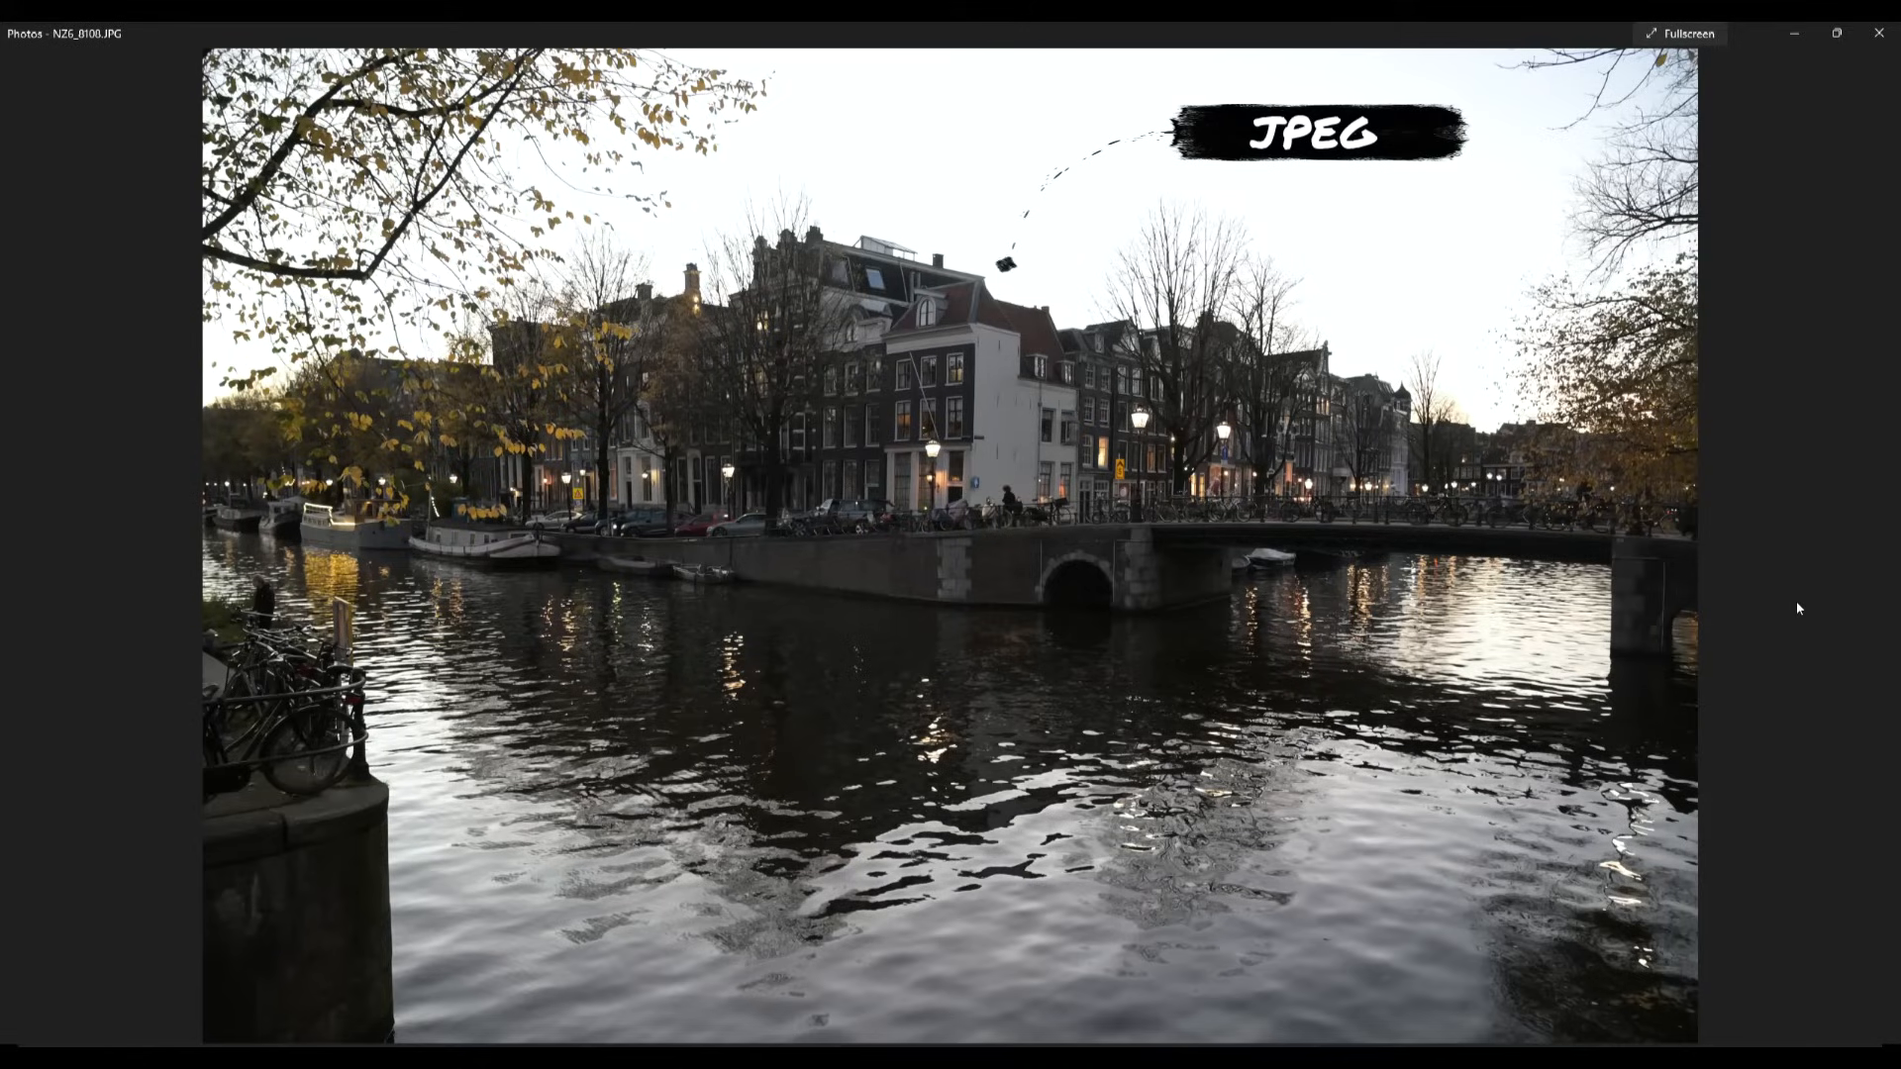
key("Right")
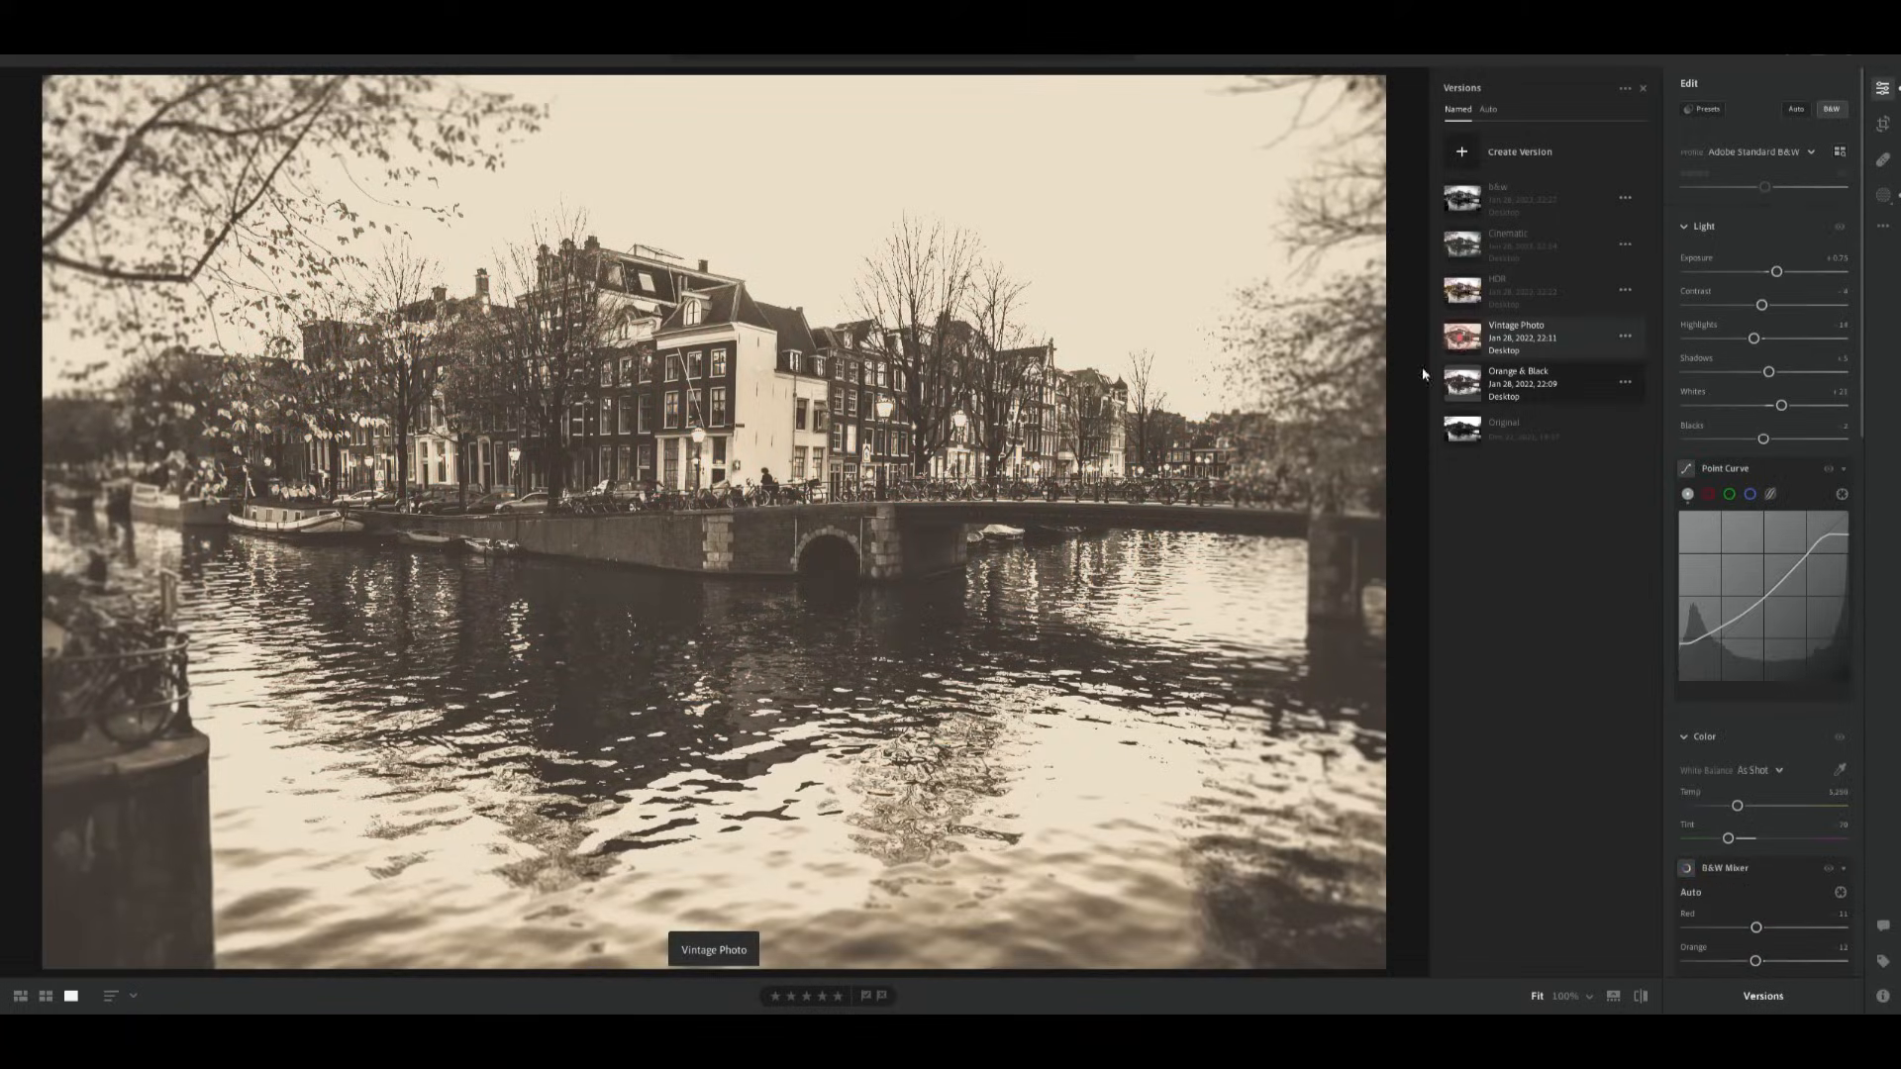
Switch back to Lightroom and view the canal photo's Vintage Photo, HDR, Cinematic, black-and-white and Original versions.
left_click(1458, 336)
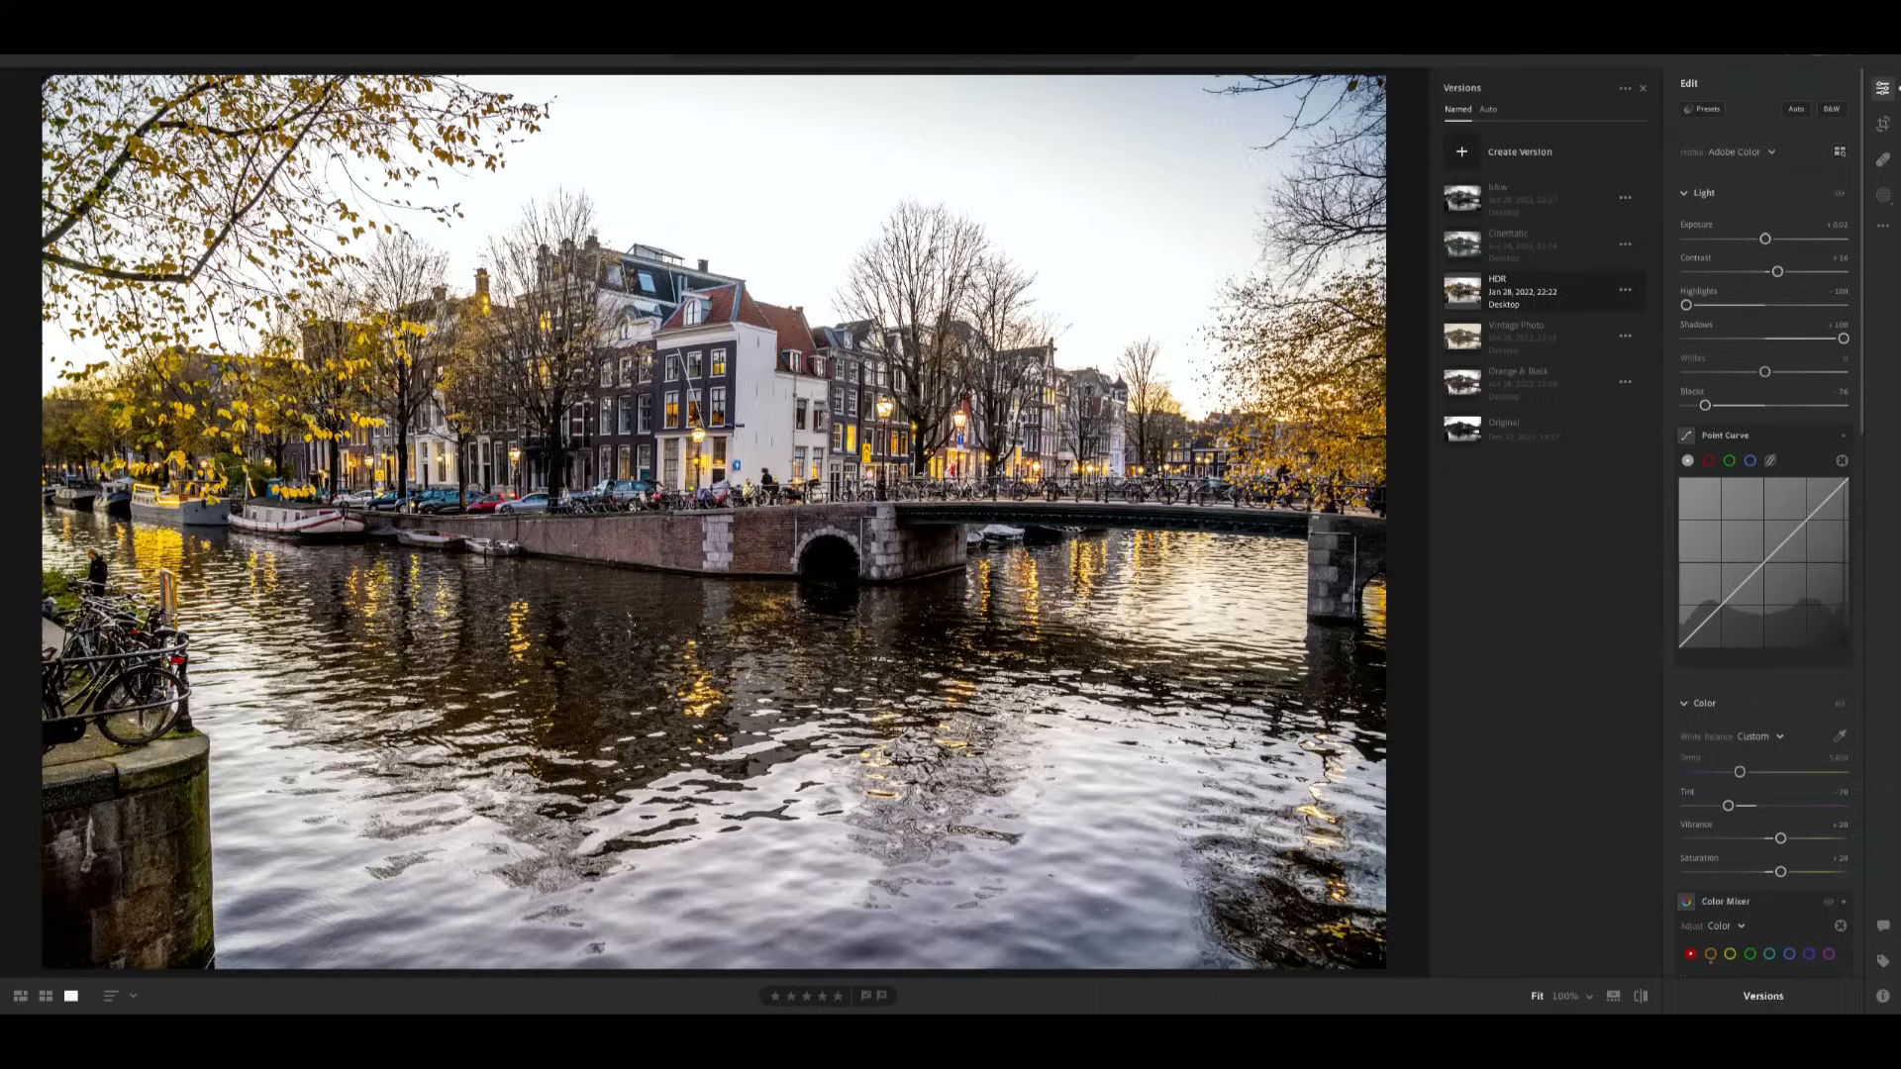
left_click(1466, 253)
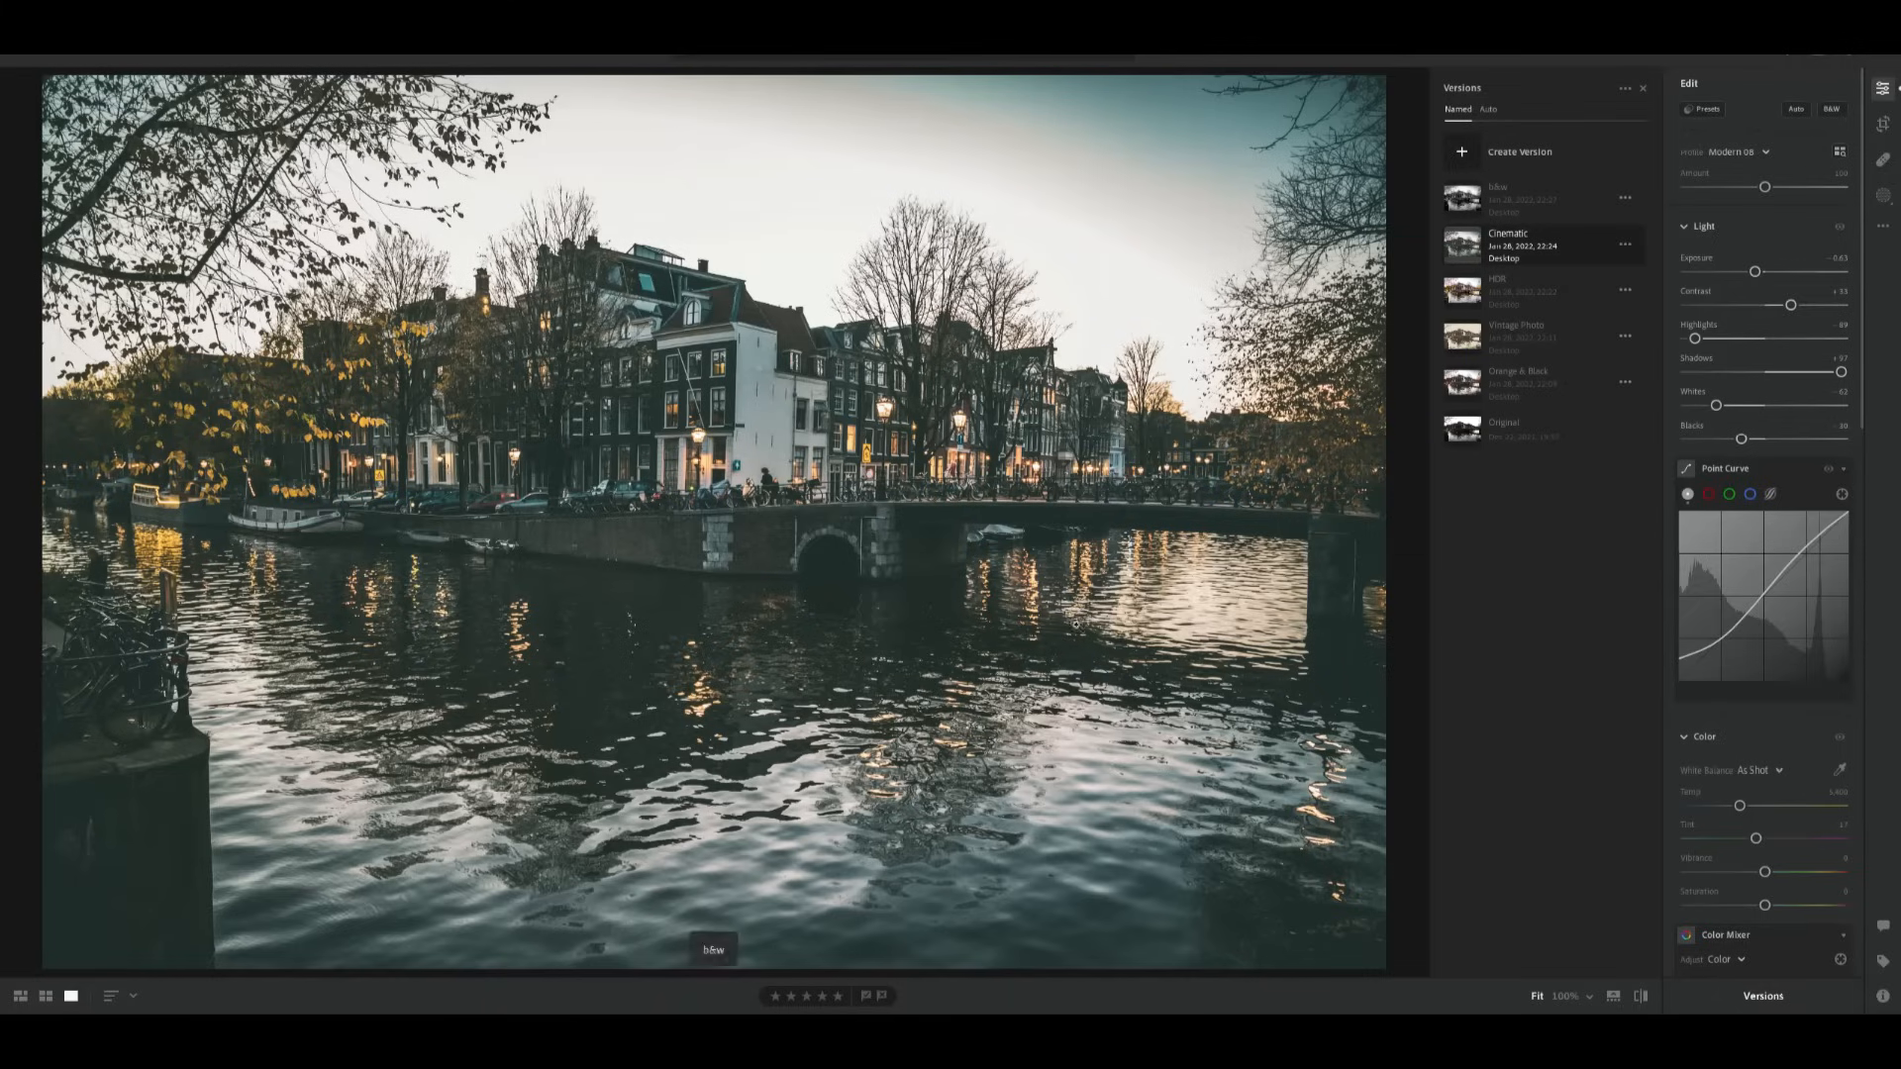
left_click(1515, 199)
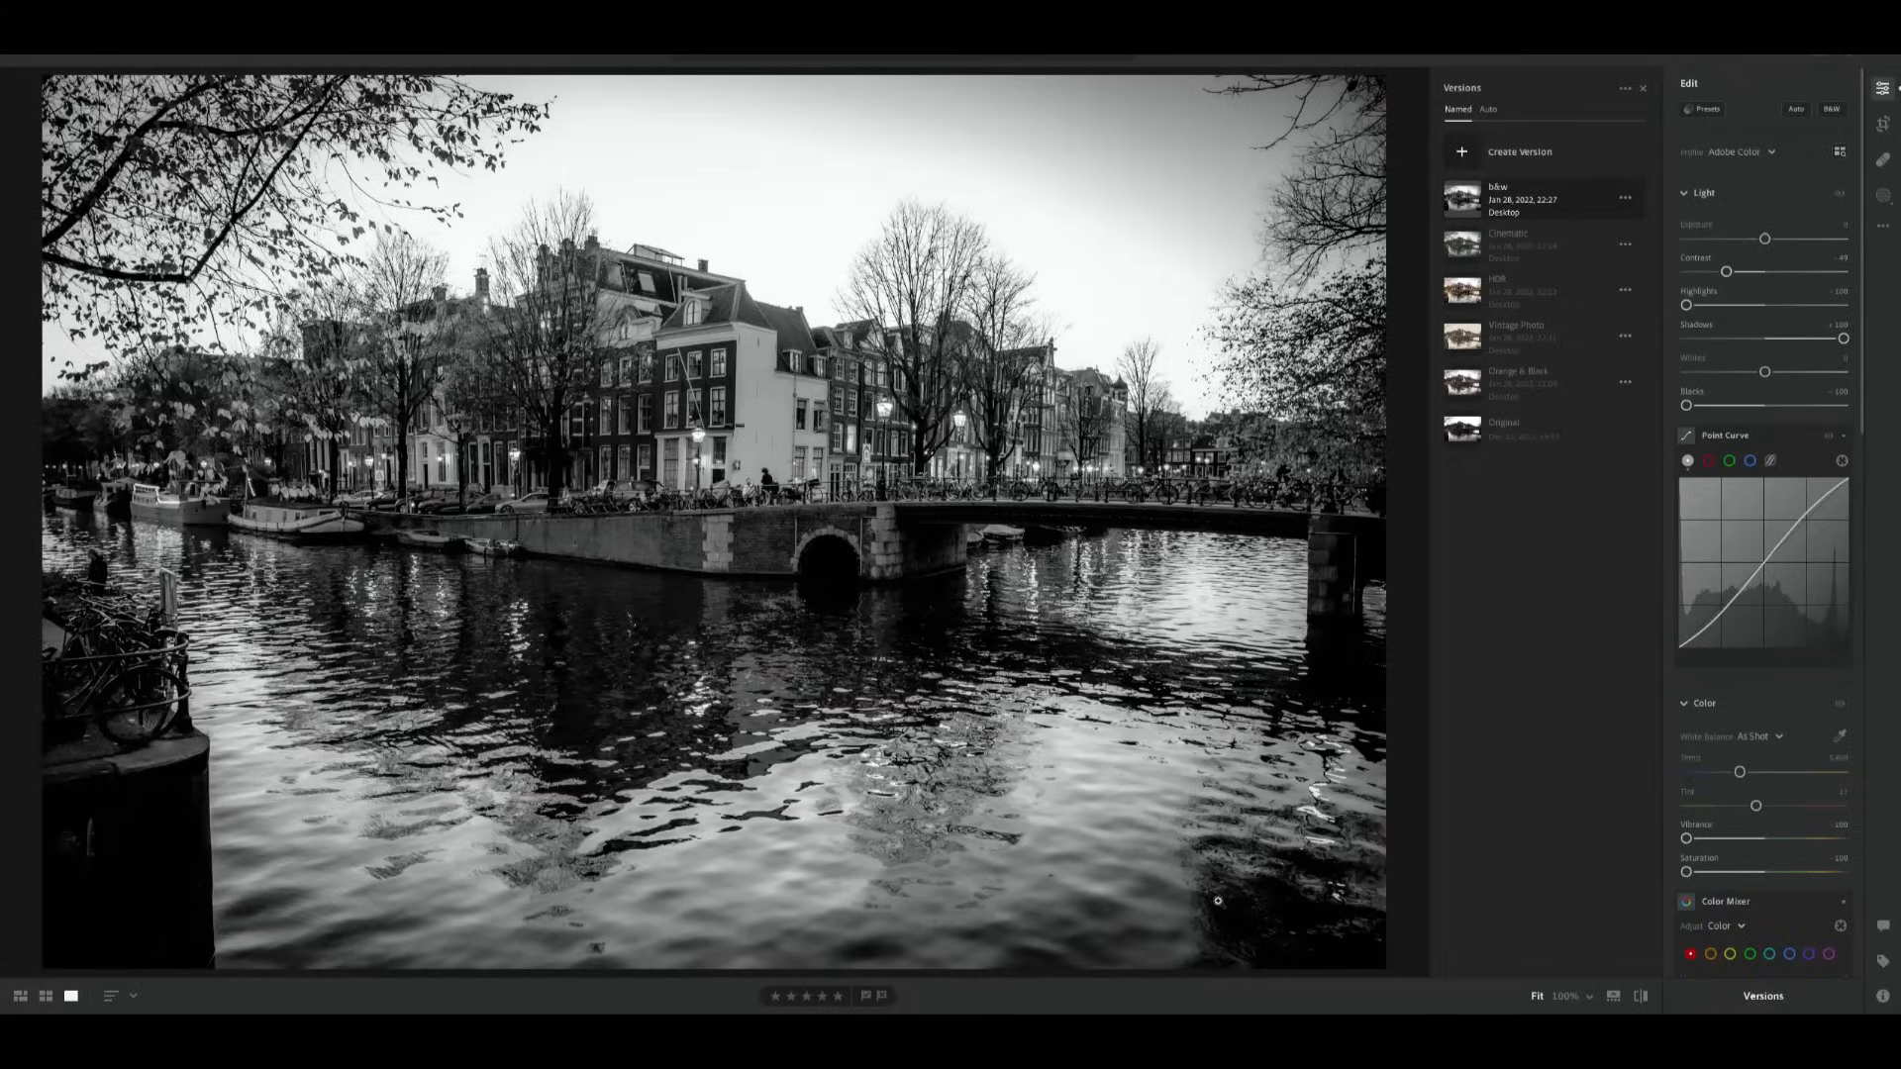
left_click(1461, 434)
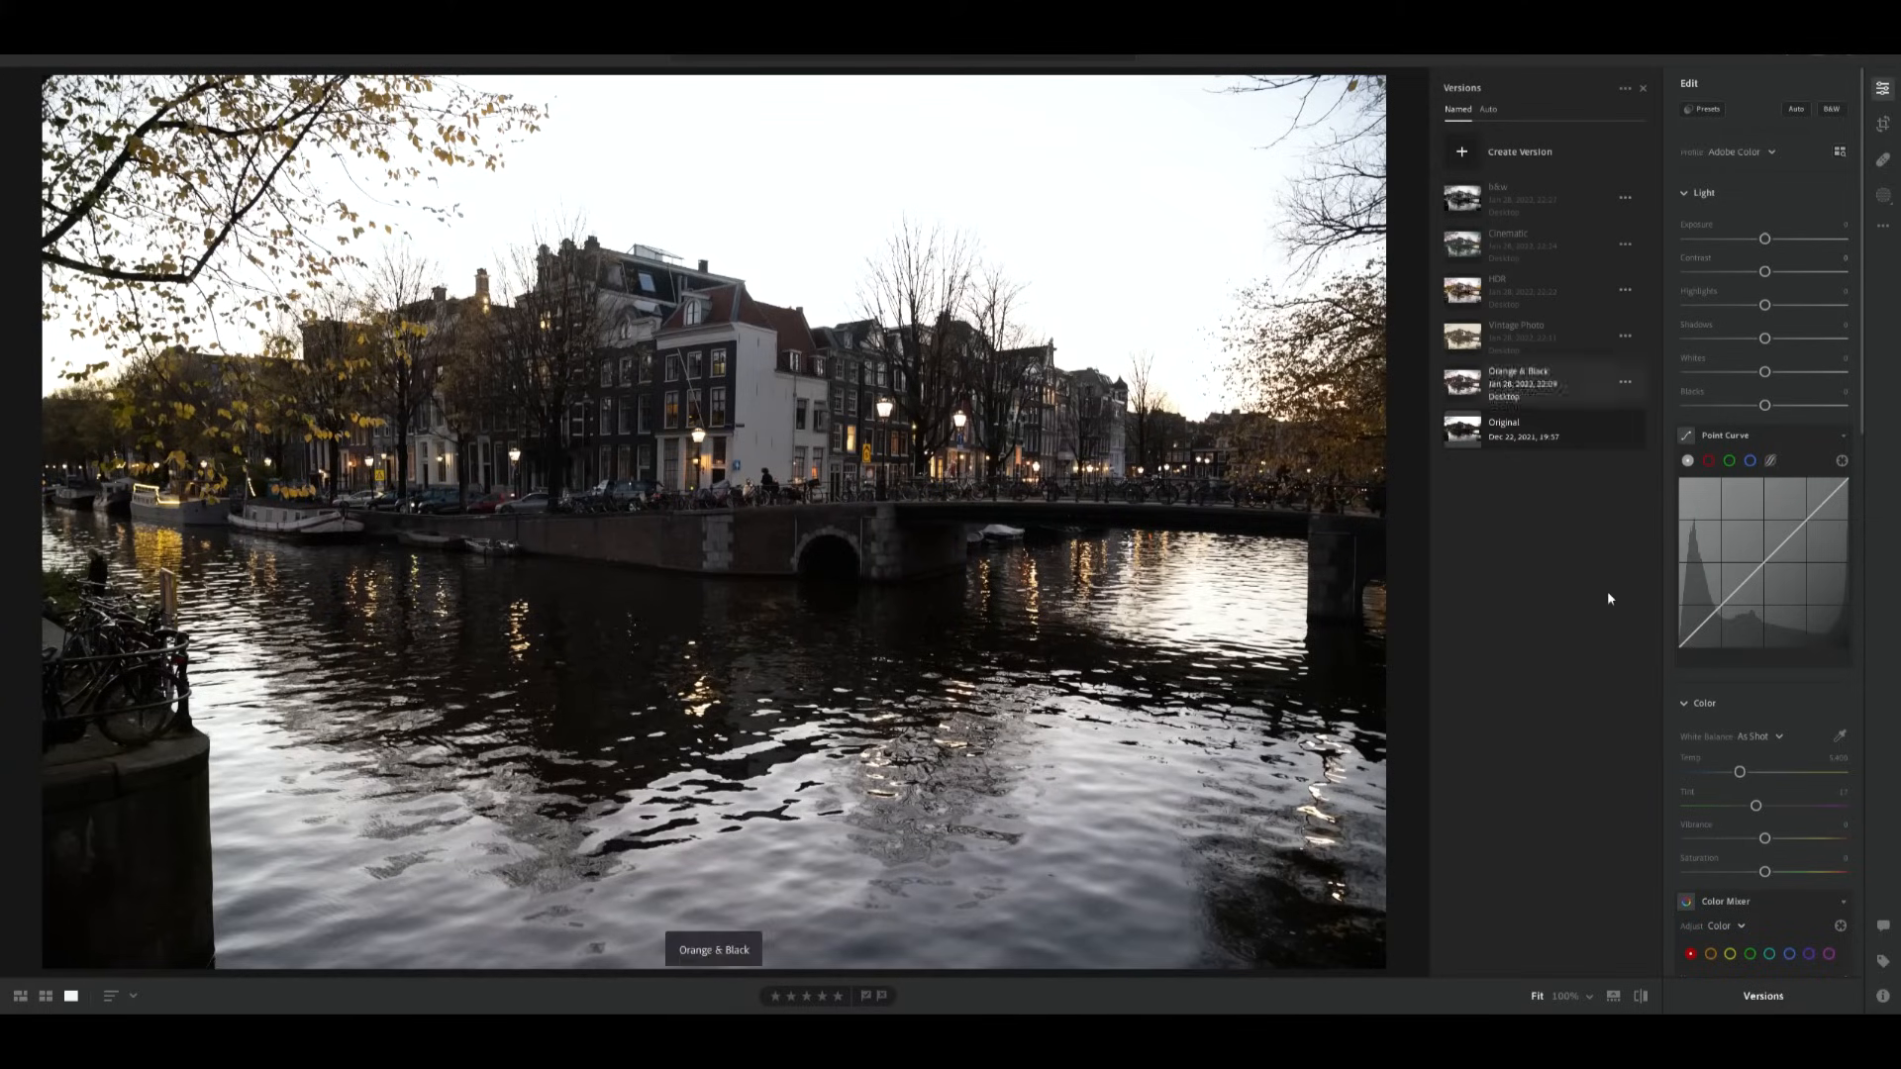
Load the Orange & Black version and examine its Highlights setting and point curve.
left_click(1461, 382)
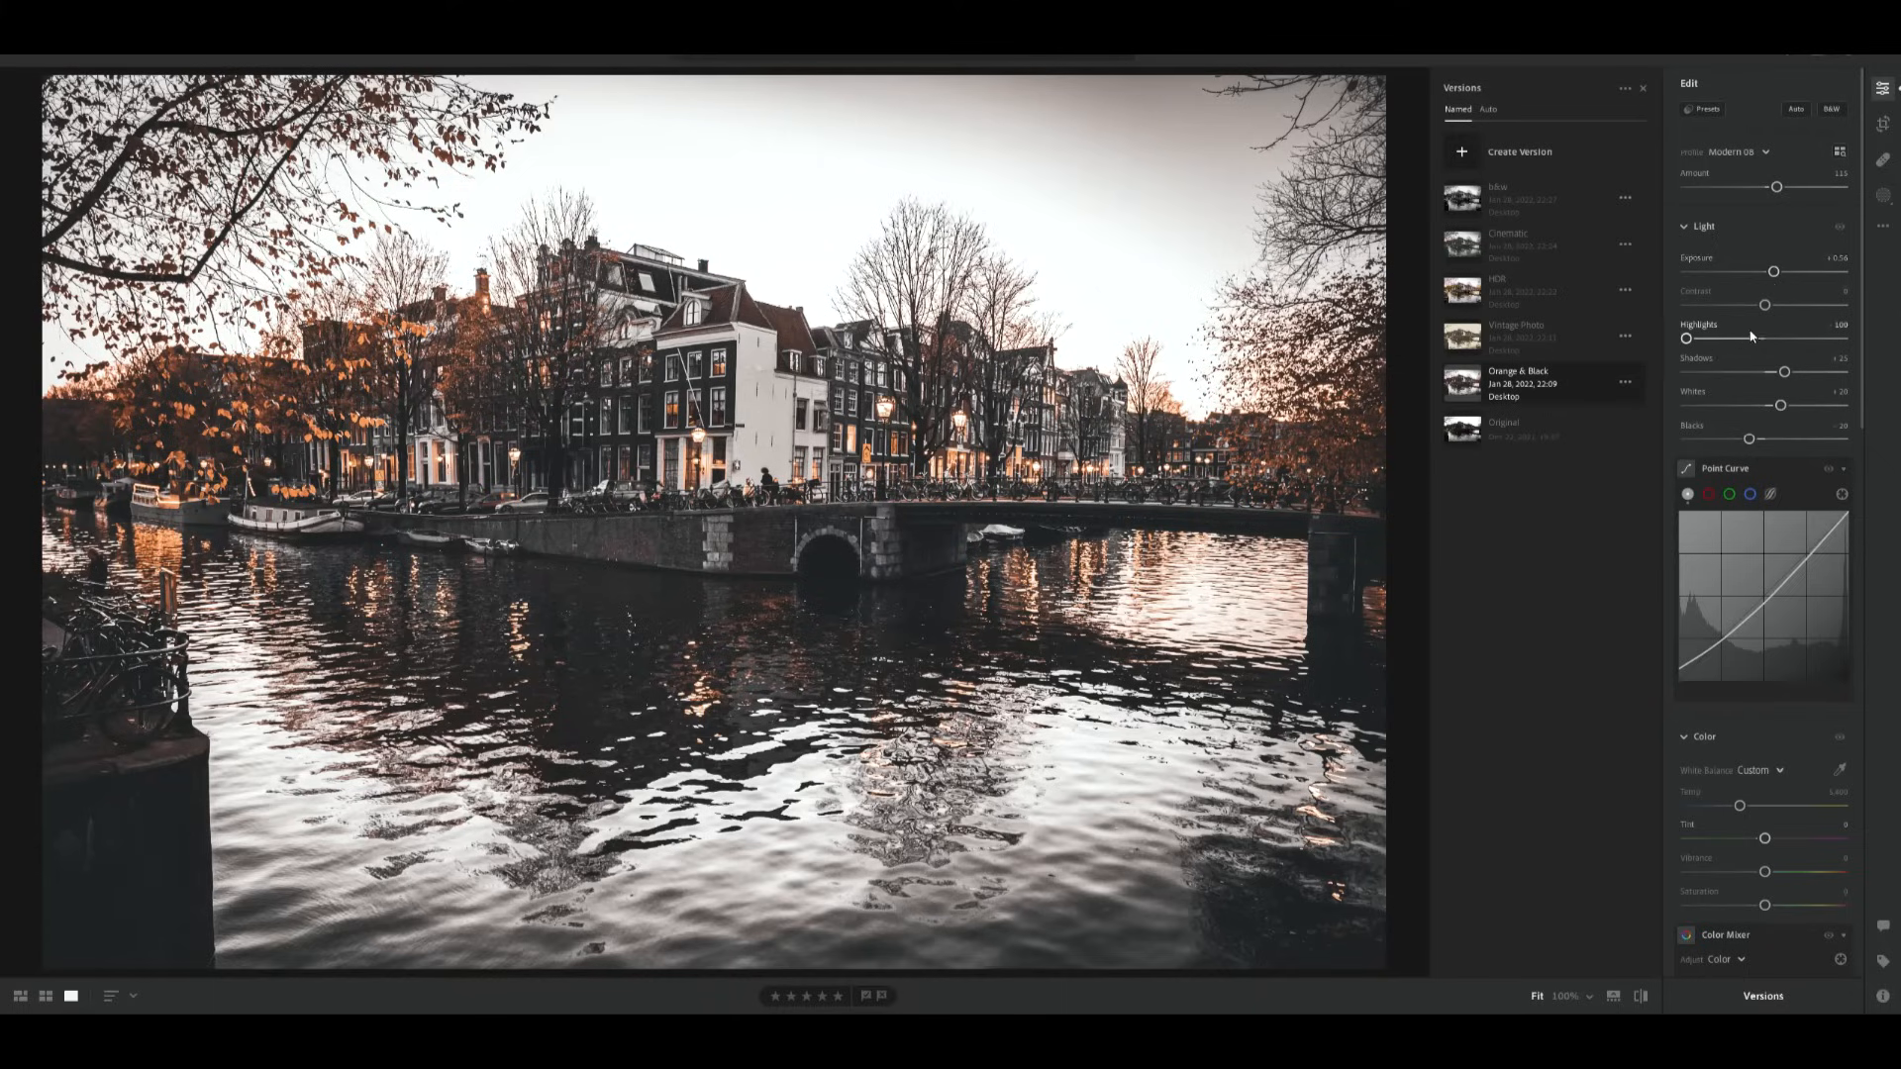
left_click_drag(1686, 339, 1616, 337)
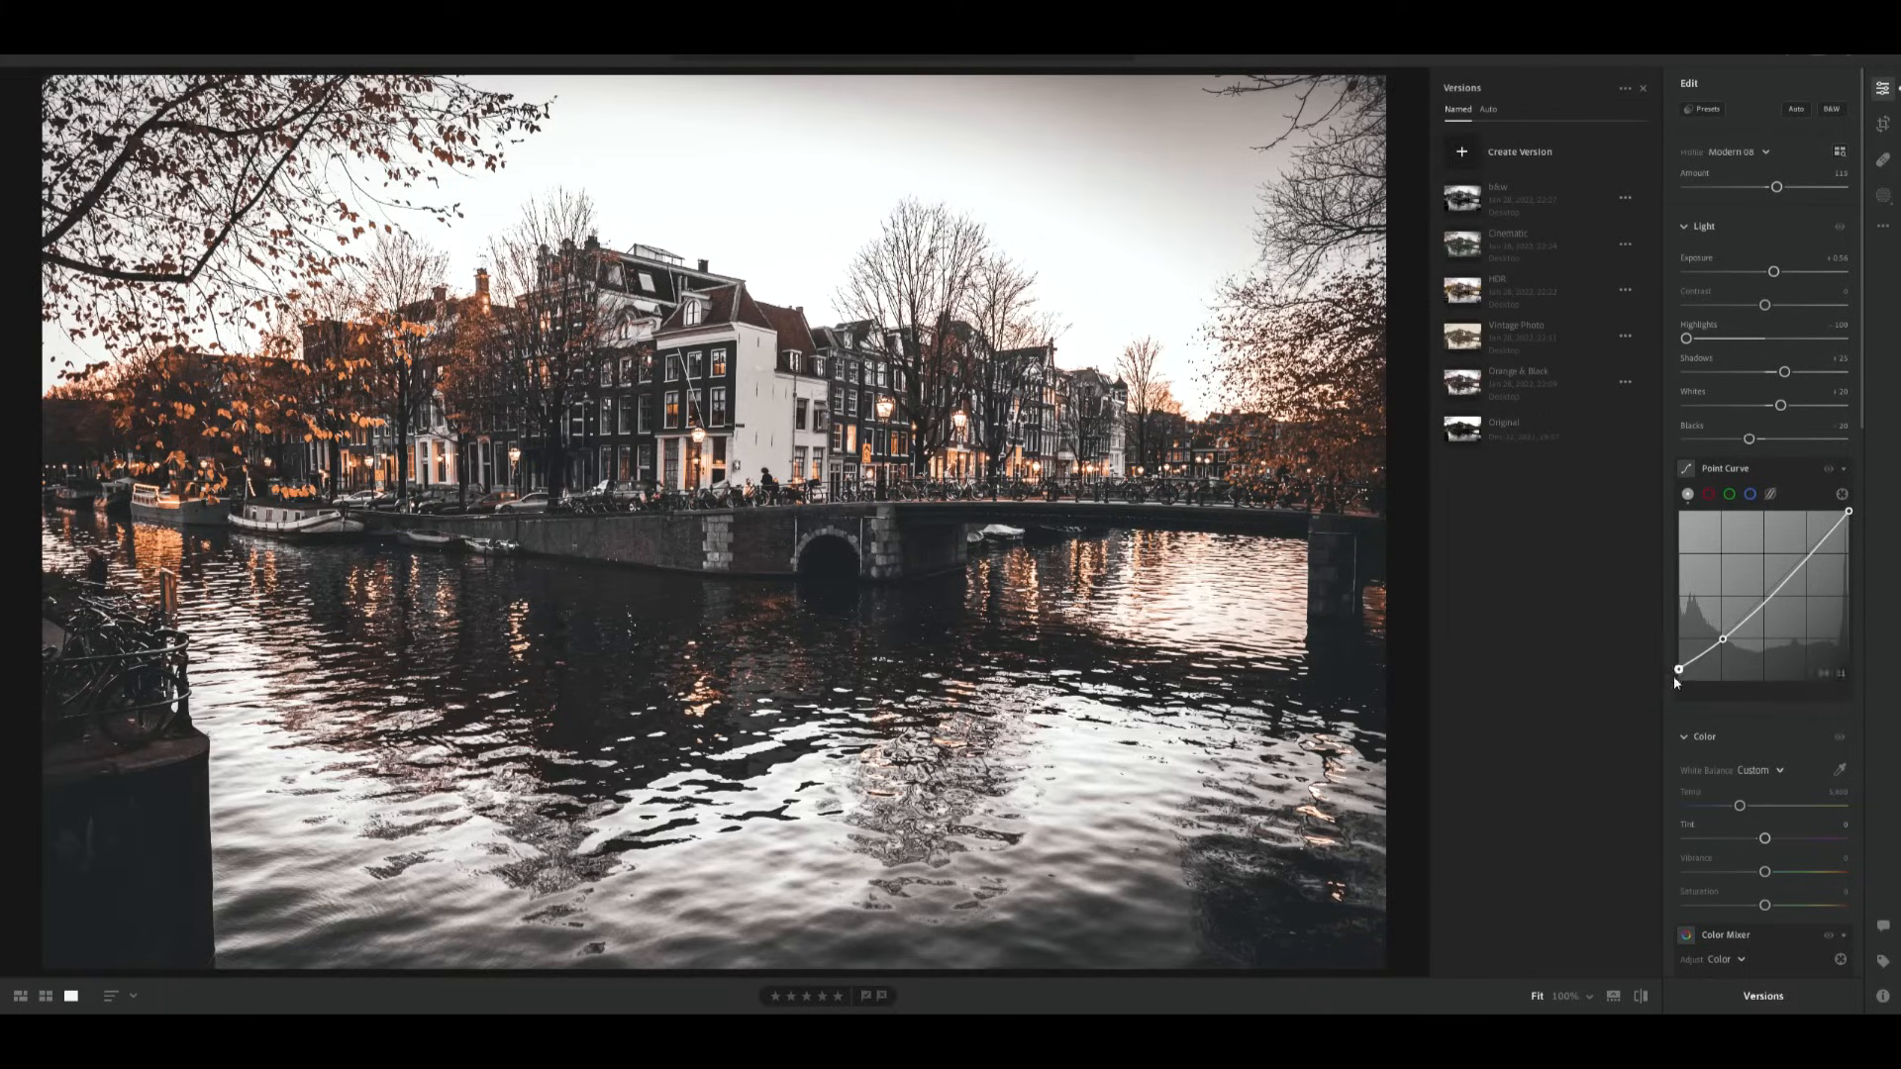
mouse_move(1679, 673)
left_mouse_down()
mouse_move(1667, 703)
mouse_move(1648, 608)
mouse_move(1650, 671)
left_mouse_up()
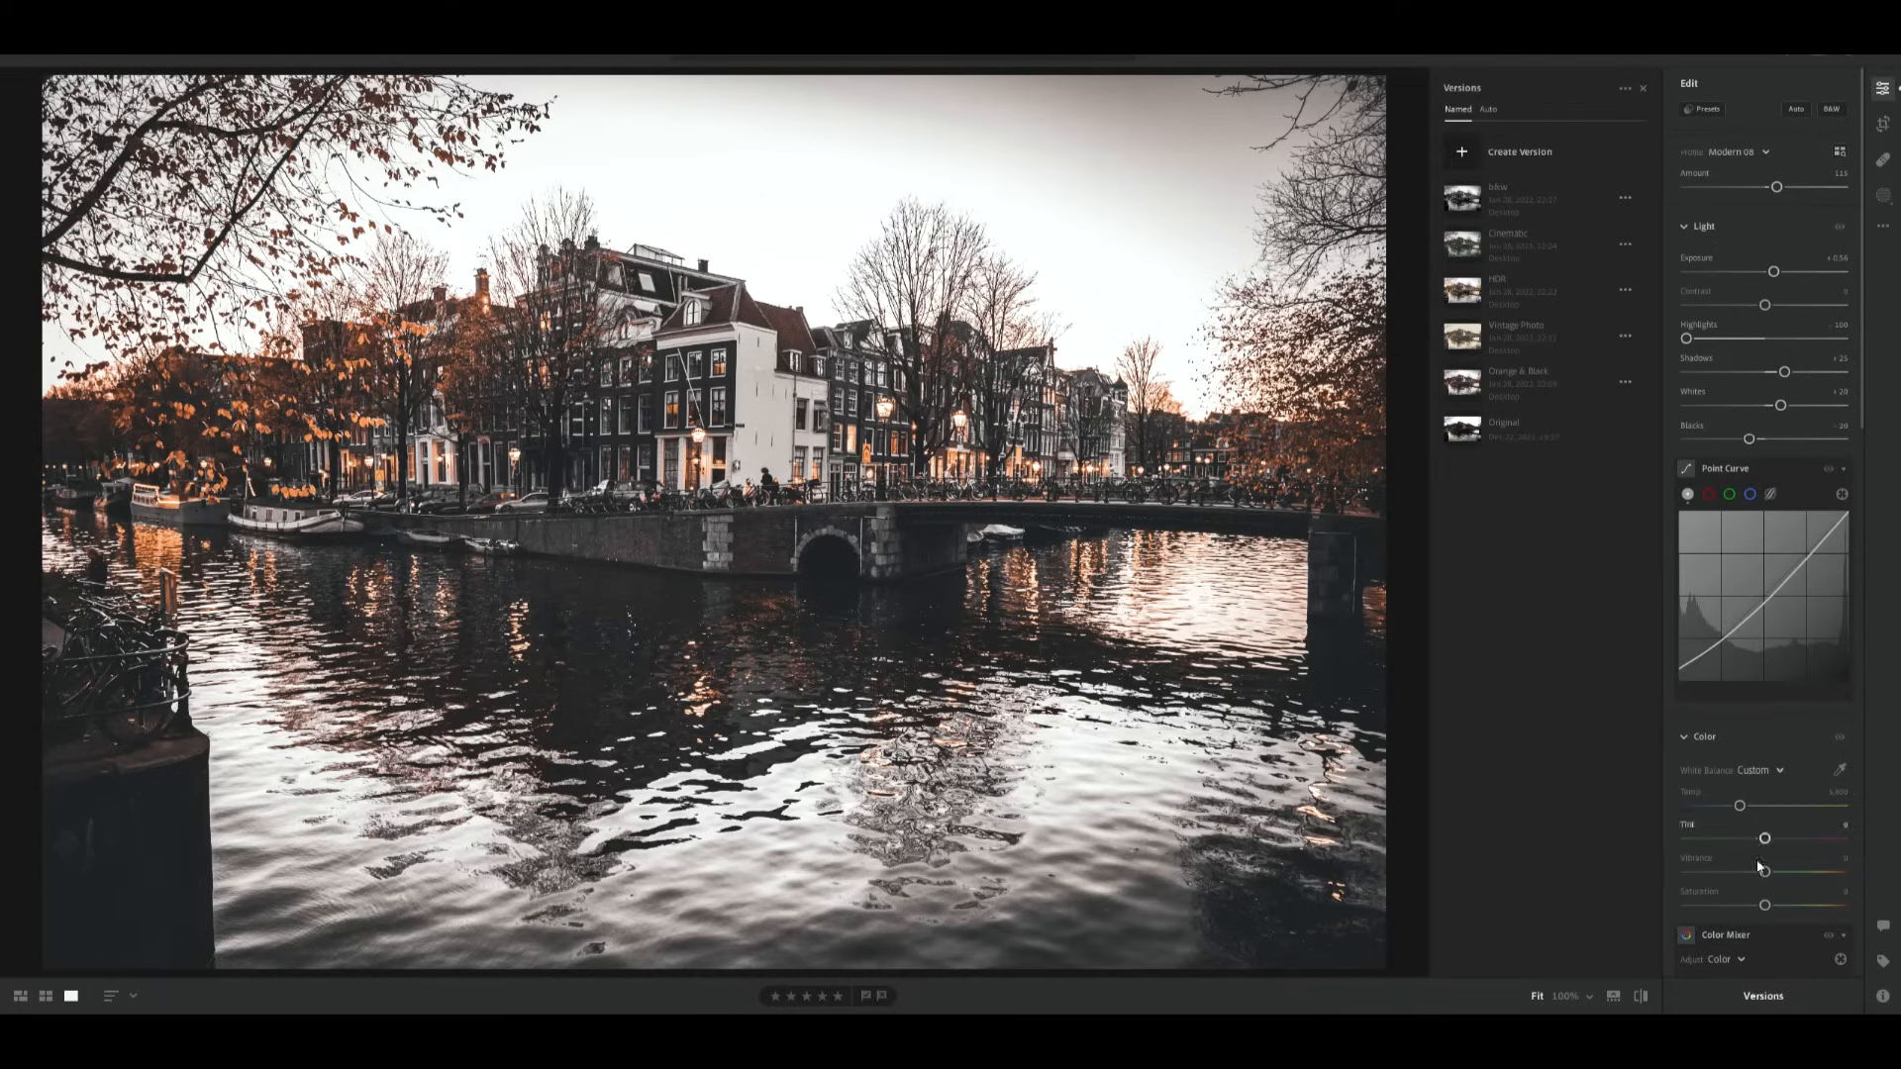
Examine the Orange & Black version's Color Mixer adjustments for red, orange, yellow, green, blue, purple and magenta.
scroll(1745, 770, "down", 6)
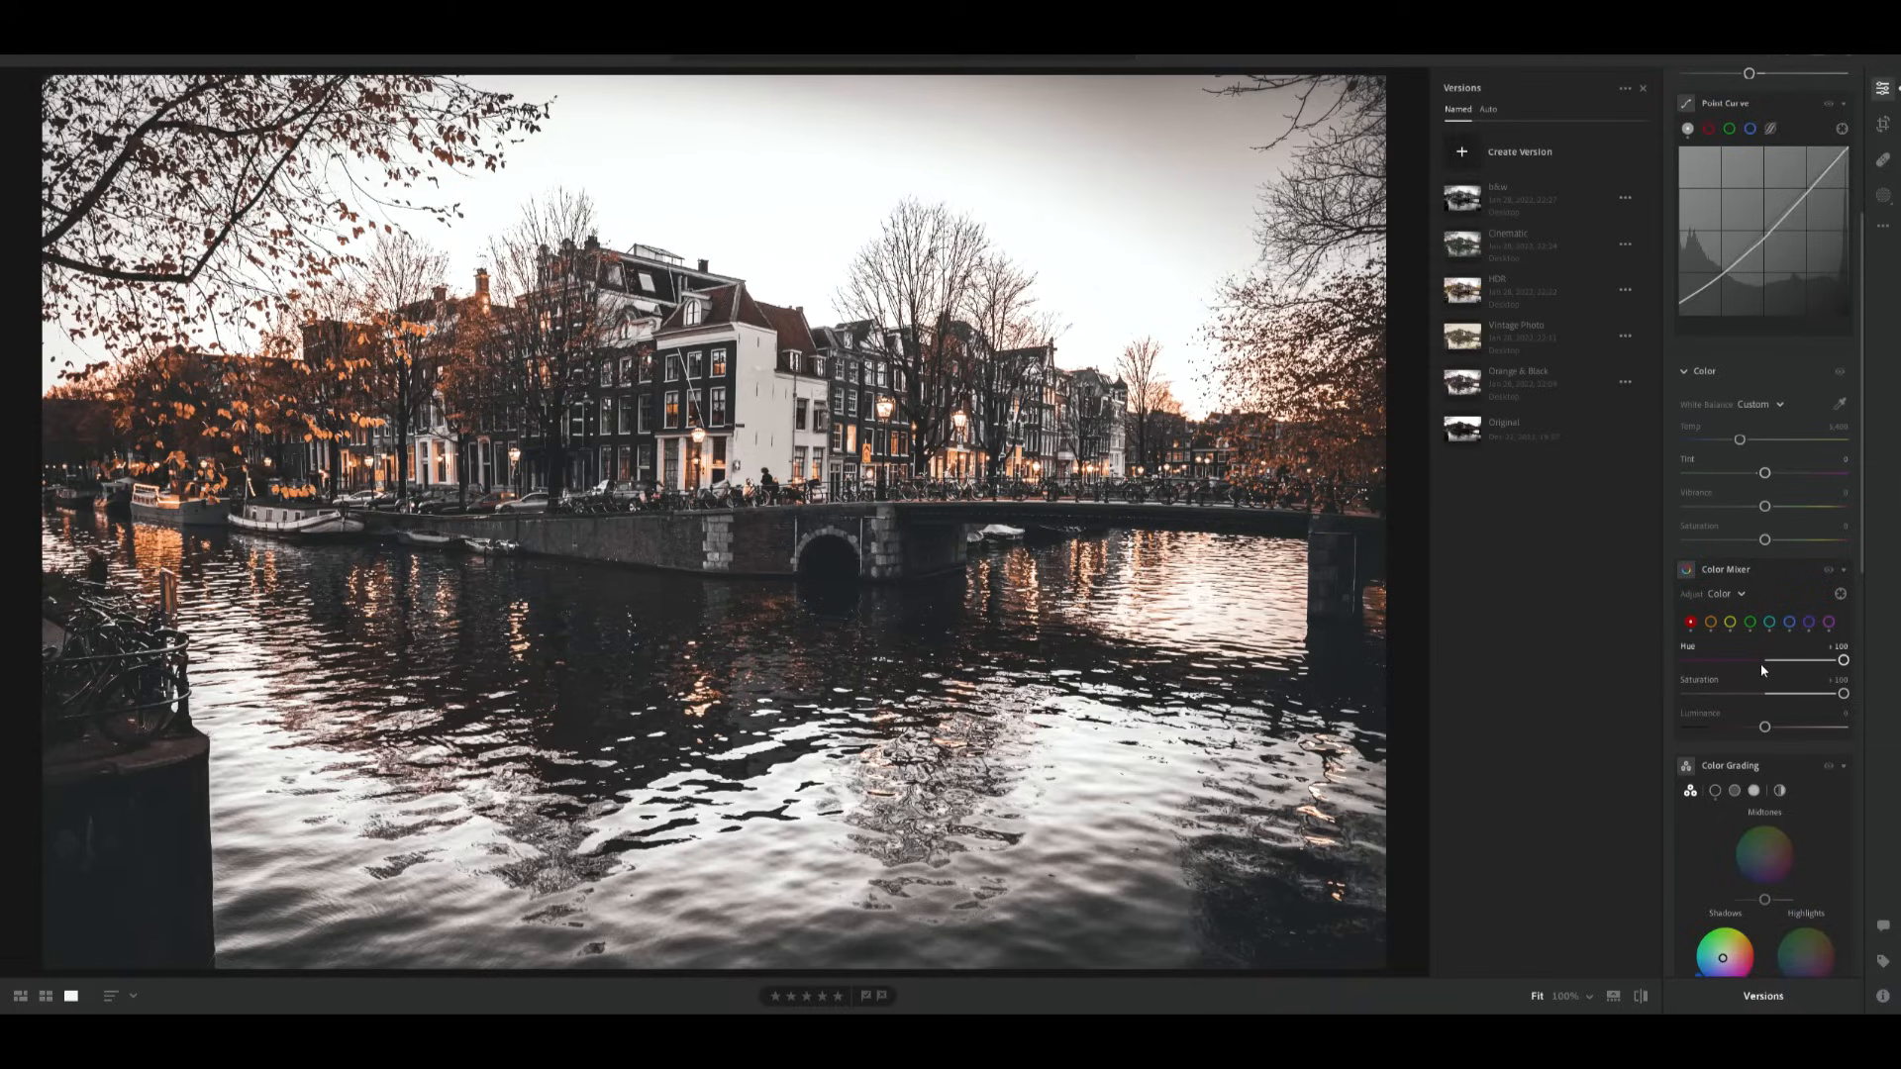
mouse_move(1799, 663)
left_mouse_down()
mouse_move(1765, 661)
mouse_move(1880, 671)
mouse_move(1817, 666)
left_mouse_up()
left_click(1713, 623)
left_click(1732, 623)
left_click_drag(1689, 663, 1582, 679)
left_click(1749, 622)
left_click(1789, 623)
left_click(1809, 623)
left_click(1829, 623)
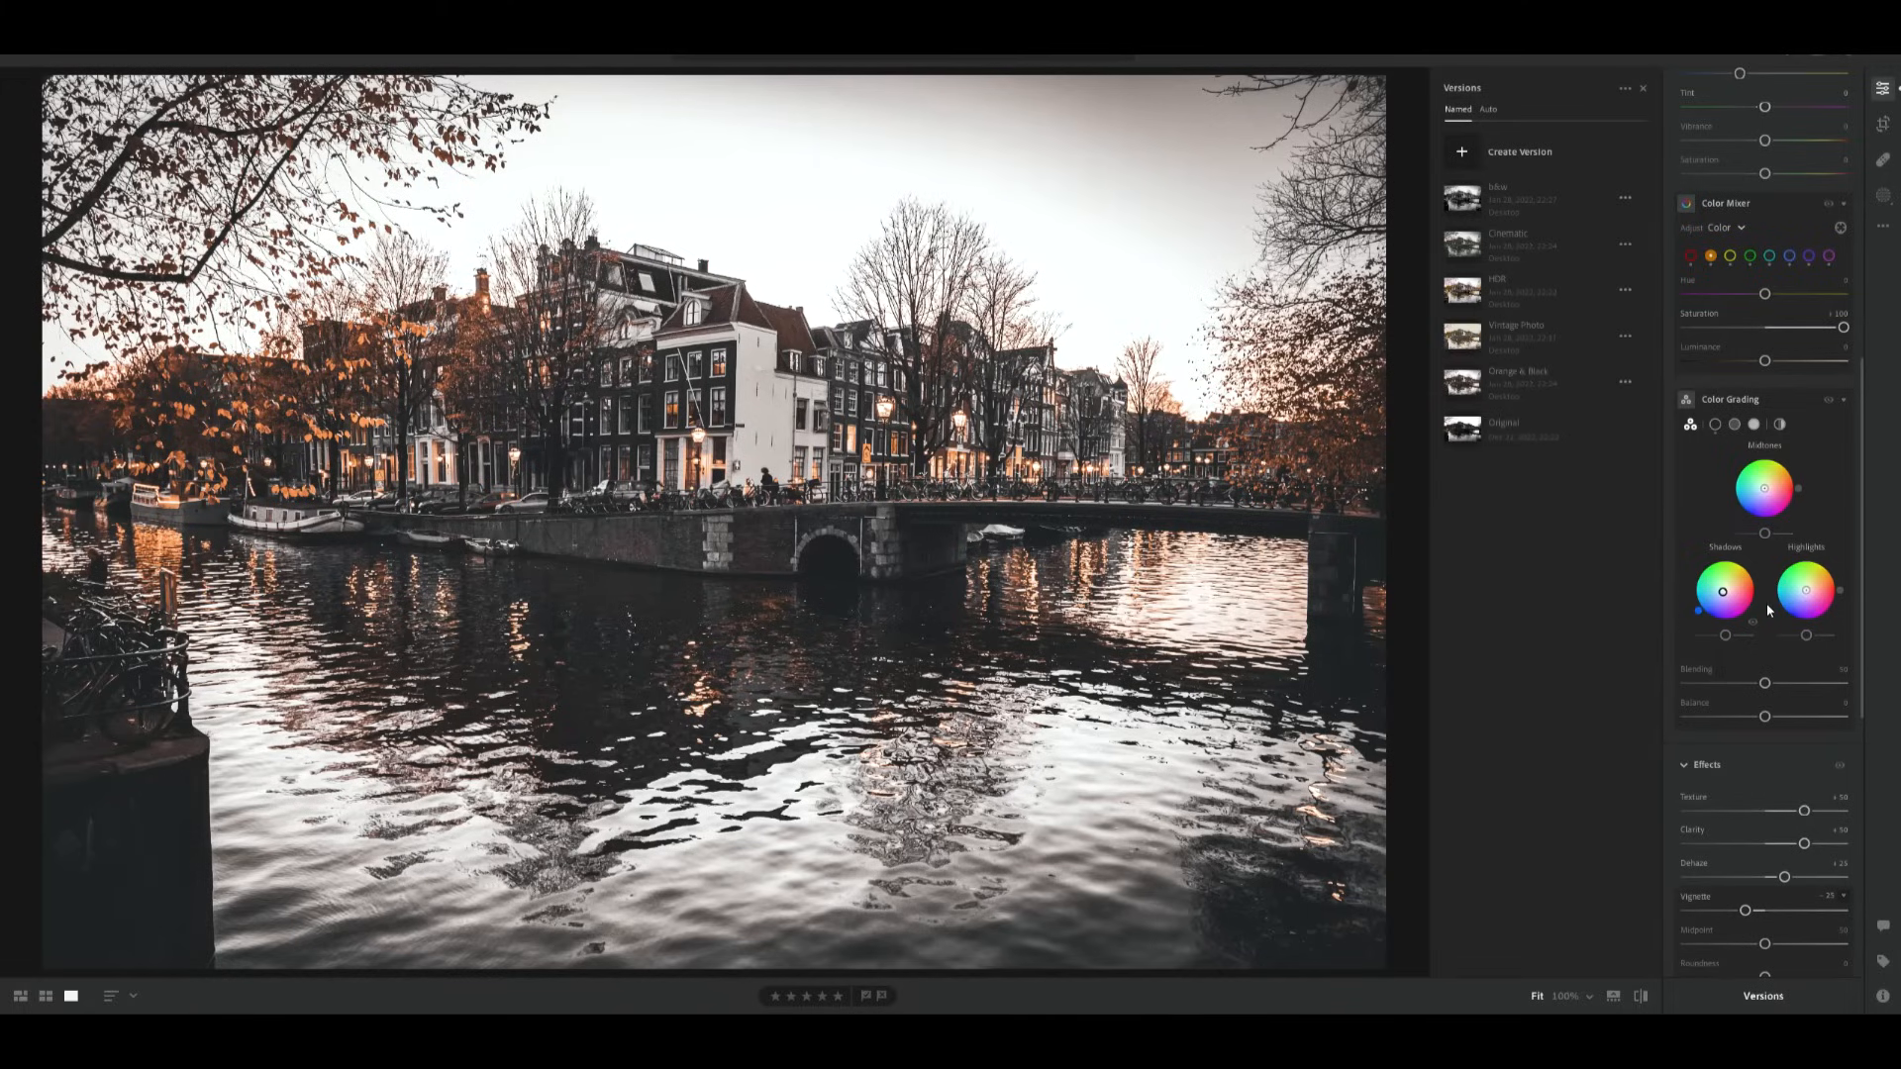
Examine the Orange & Black version's Color Grading wheels for shadows, midtones and highlights.
left_click(1714, 426)
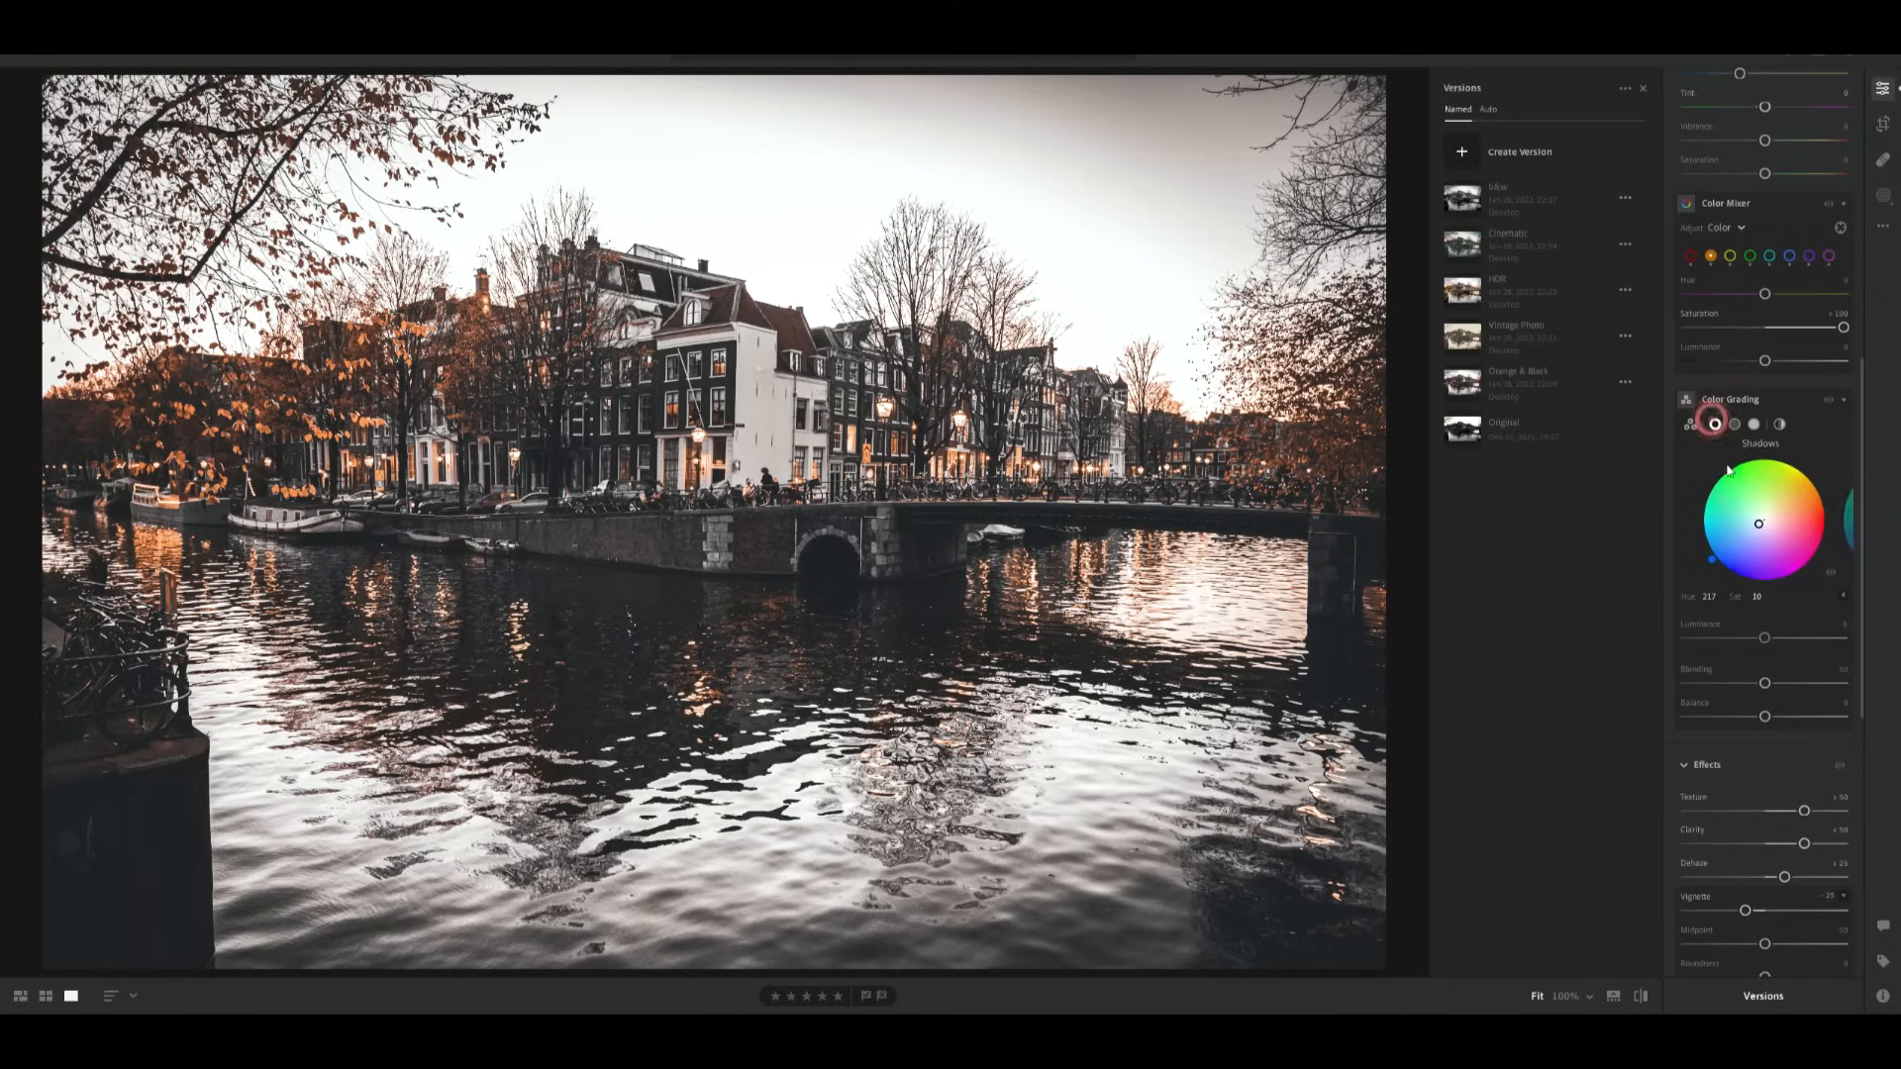
left_click(1735, 425)
left_click(1754, 426)
left_click(1715, 424)
Try a stronger Dehaze on the Orange & Black version and undo the change.
scroll(1758, 804, "down", 4)
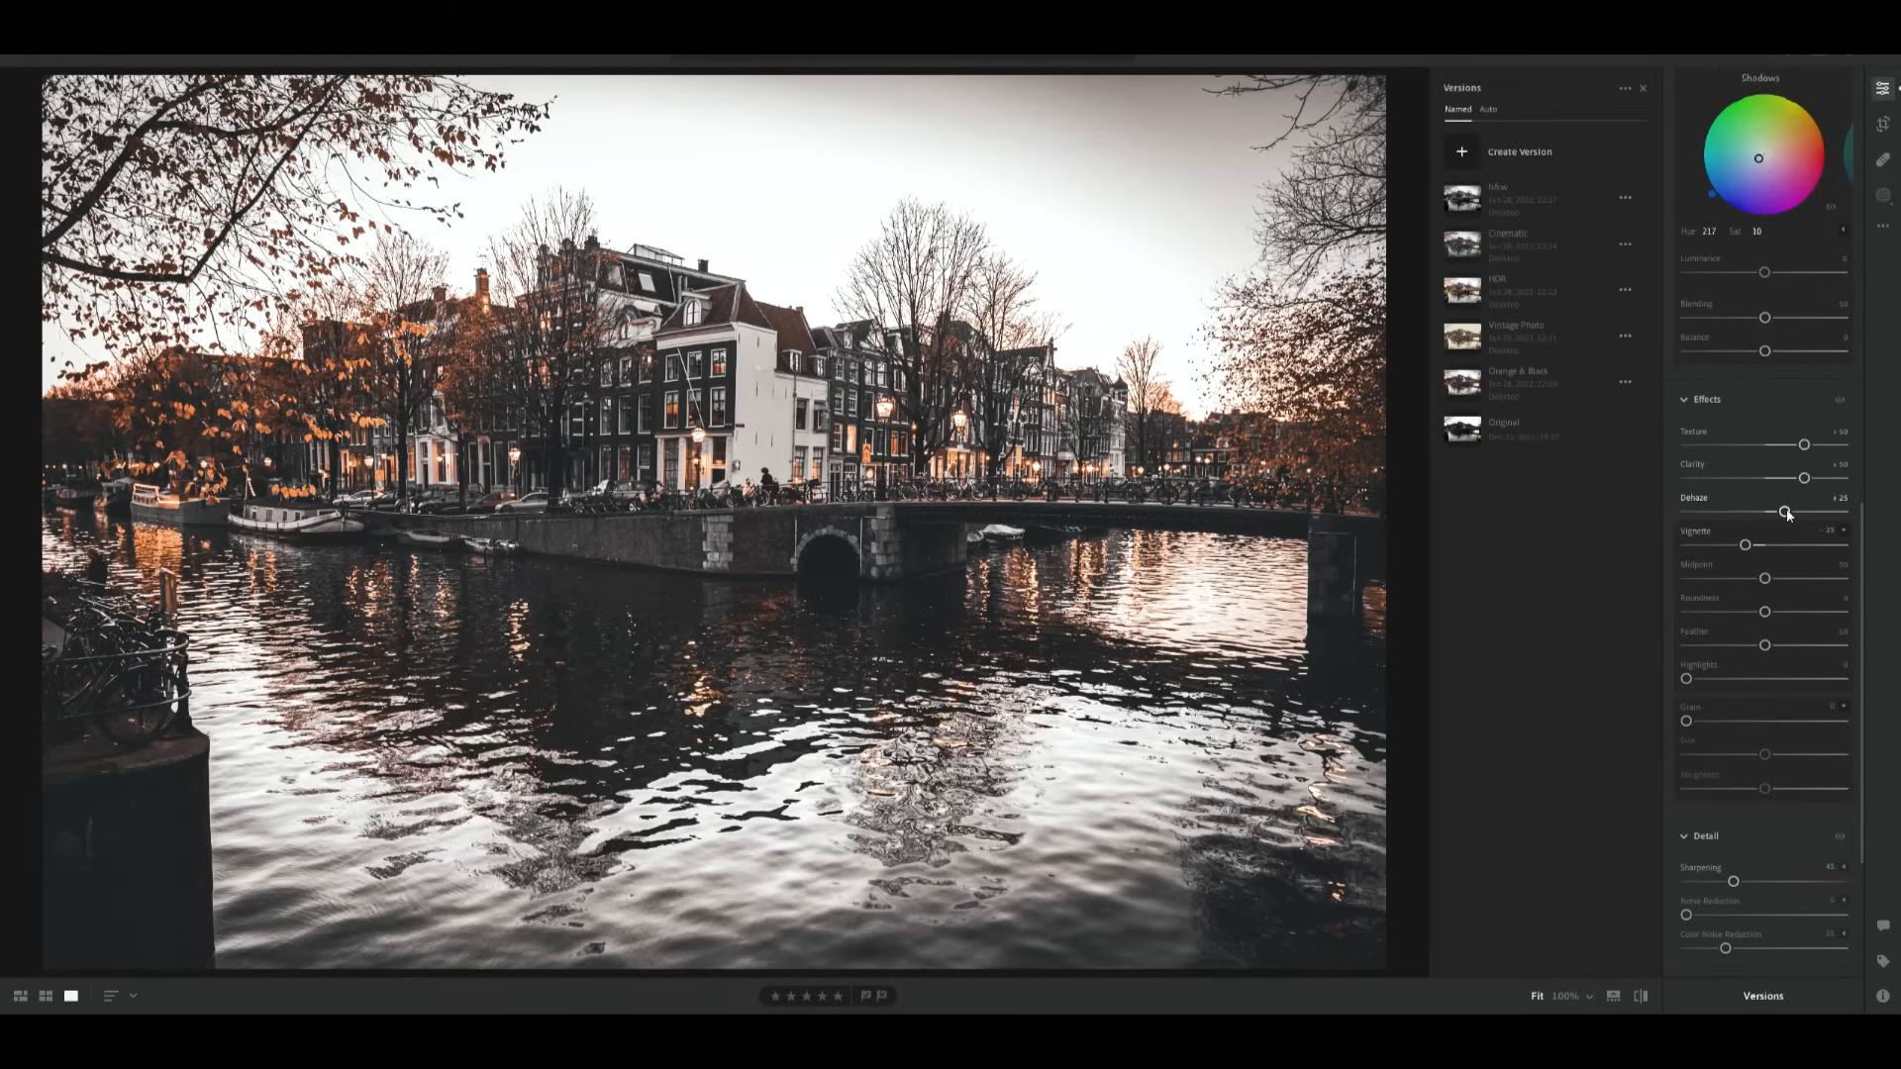
mouse_move(1786, 511)
left_mouse_down()
mouse_move(1750, 511)
mouse_move(1802, 507)
left_mouse_up()
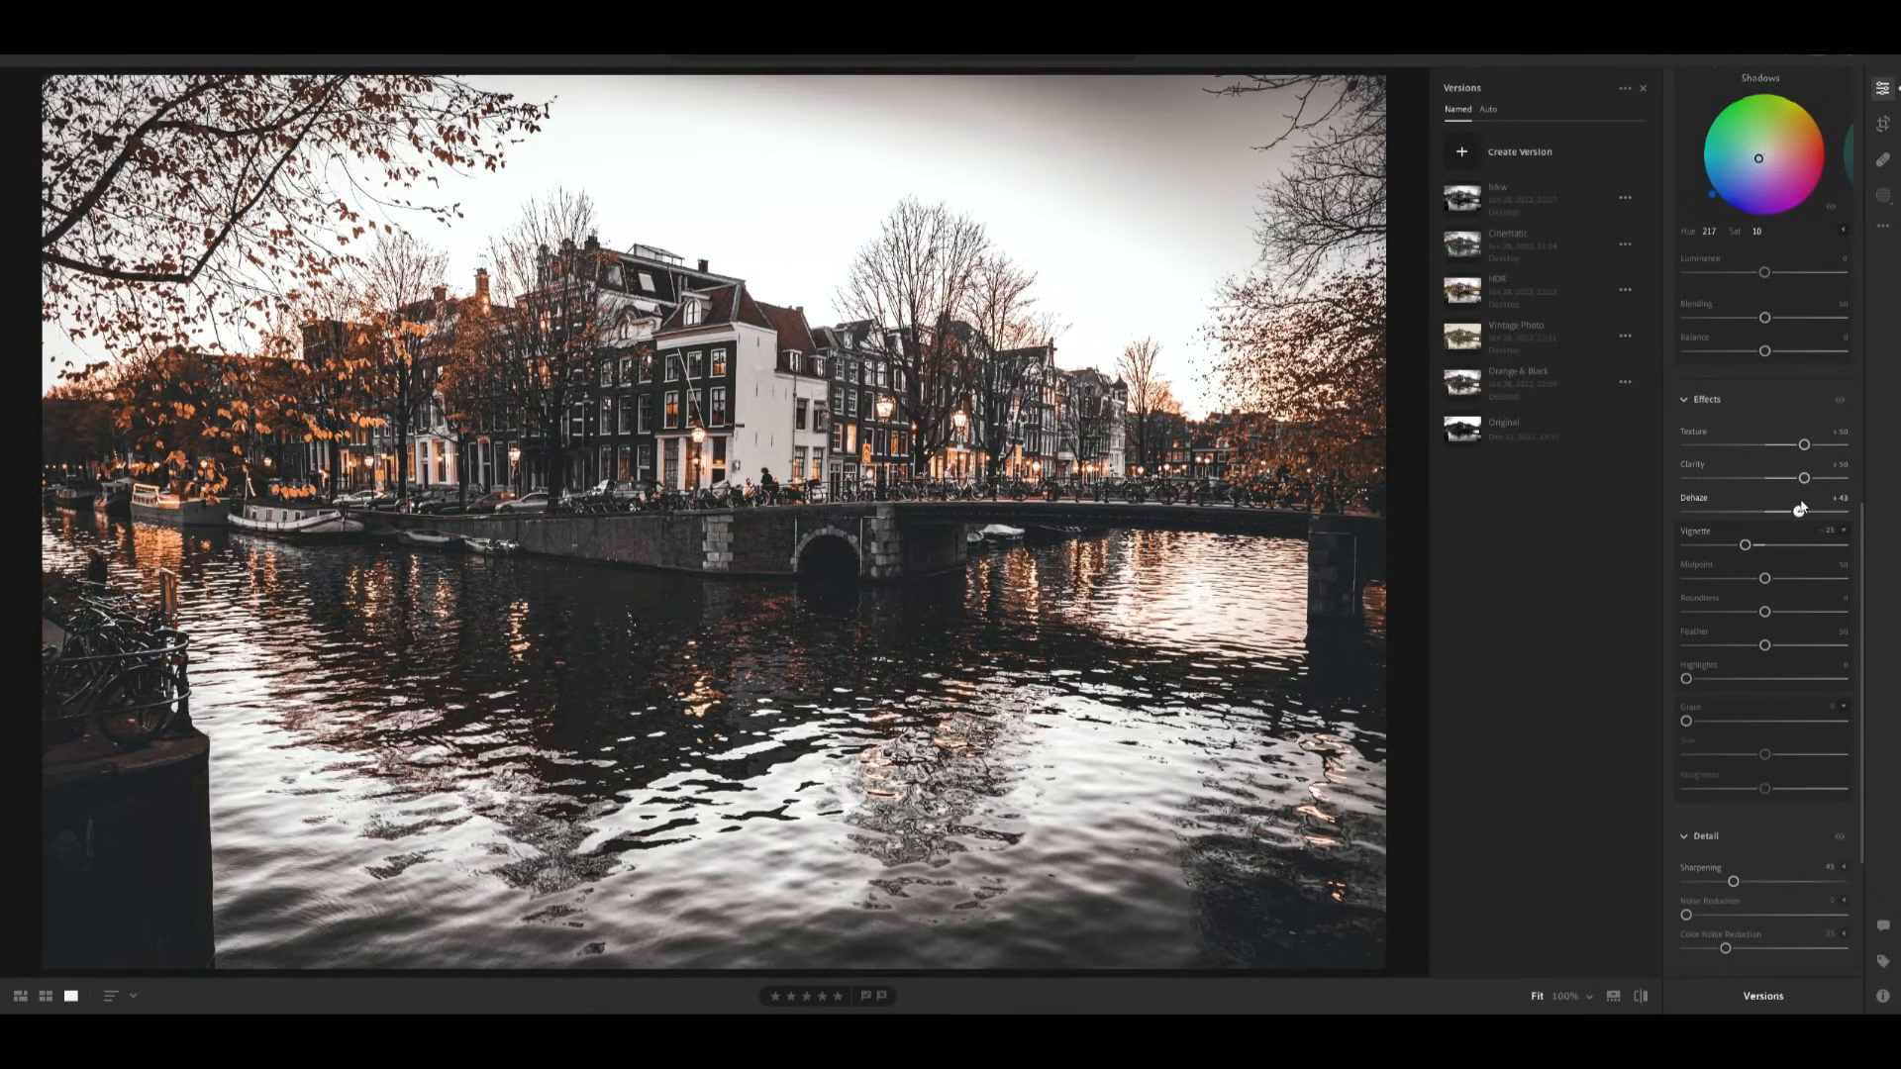
key("ctrl+z")
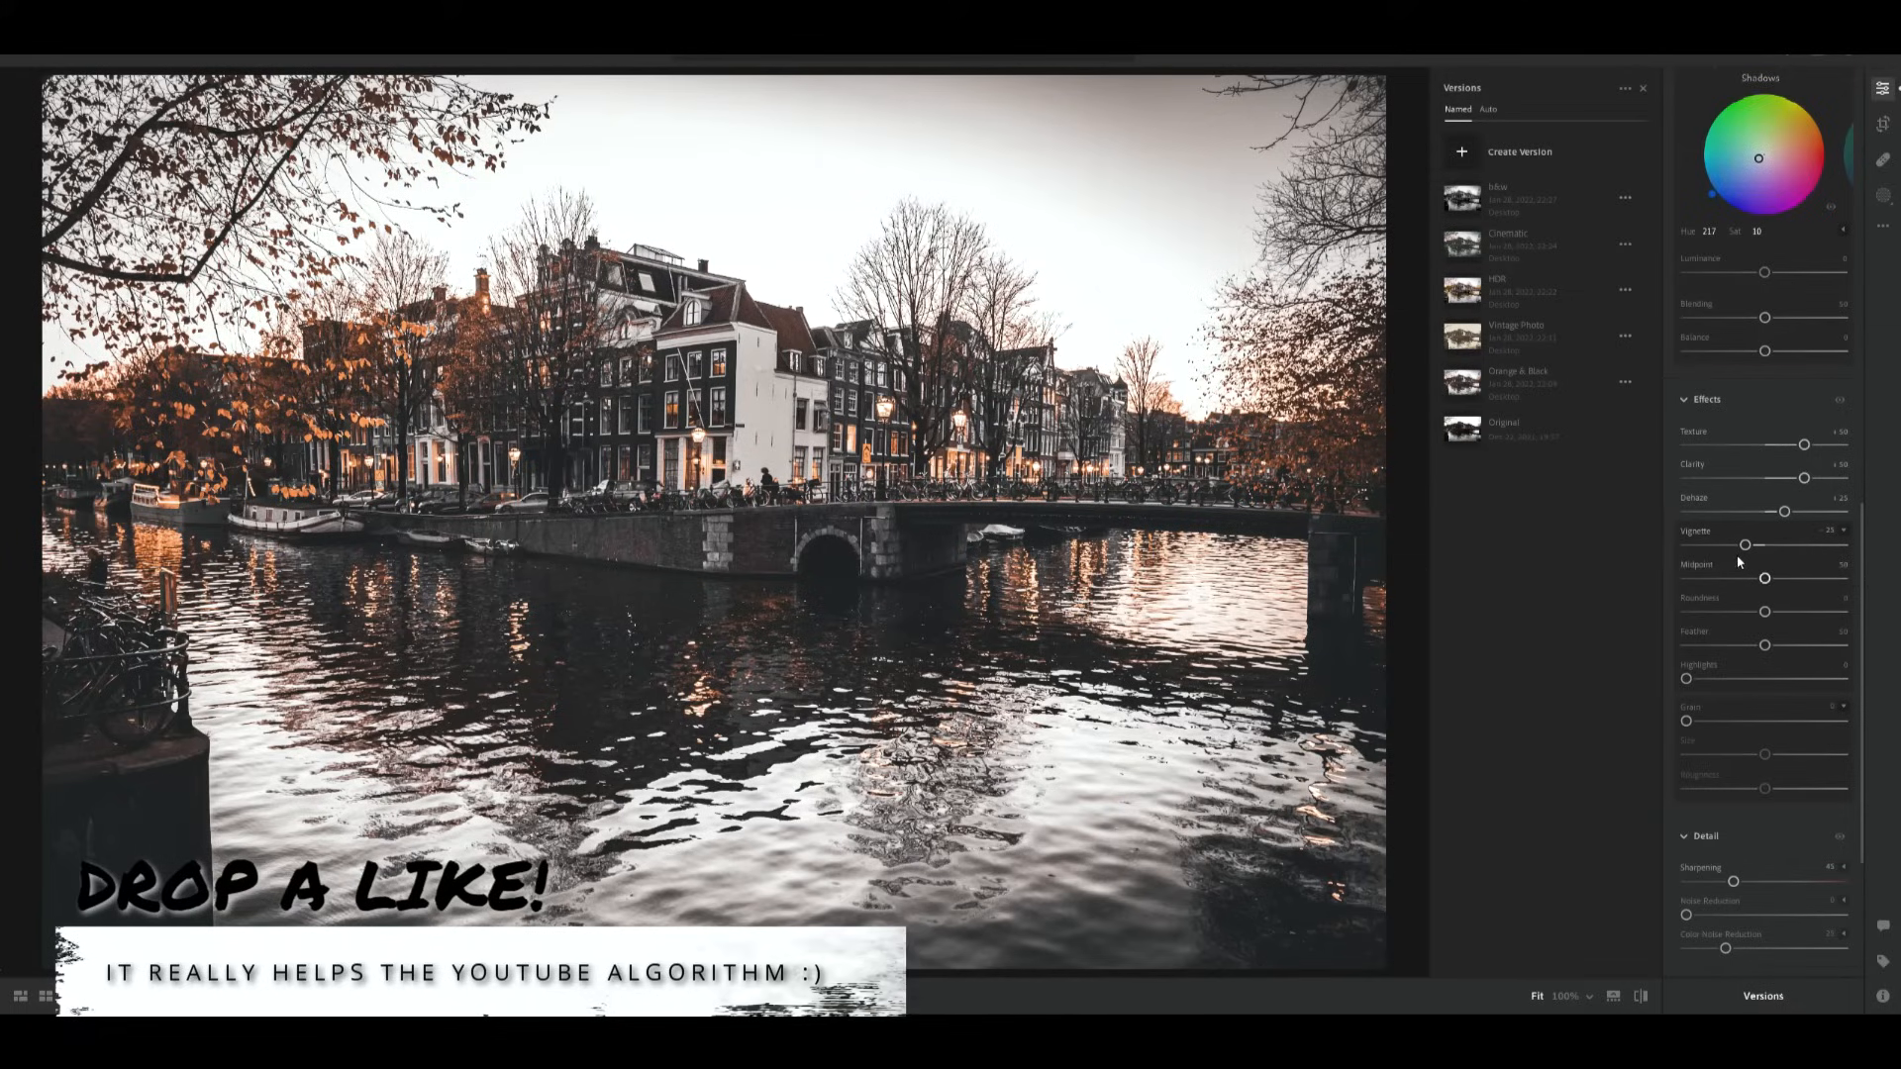
Compare the Orange & Black edit with the unedited photo.
key("backslash")
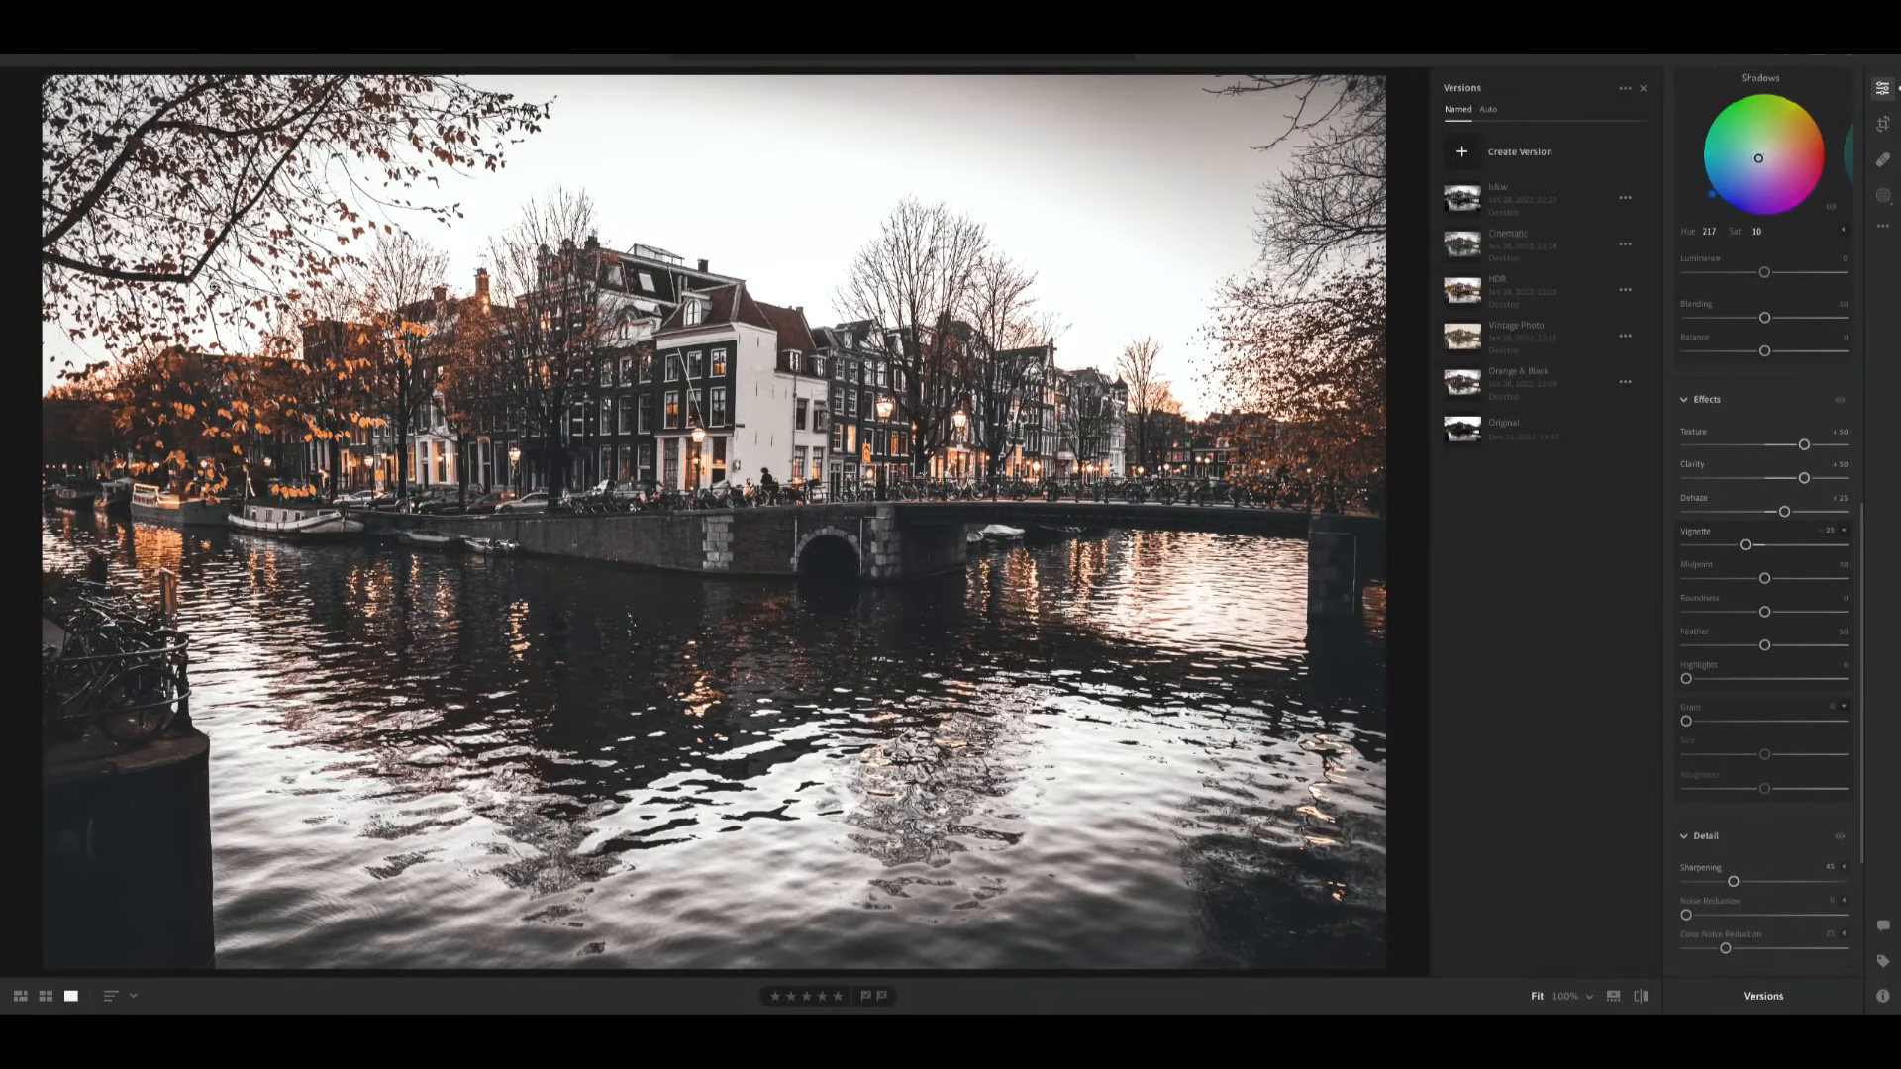
key("backslash")
Load the Vintage Photo version and examine its Light settings, point curve and B&W Mixer values.
scroll(1788, 642, "up", 10)
left_click(1515, 333)
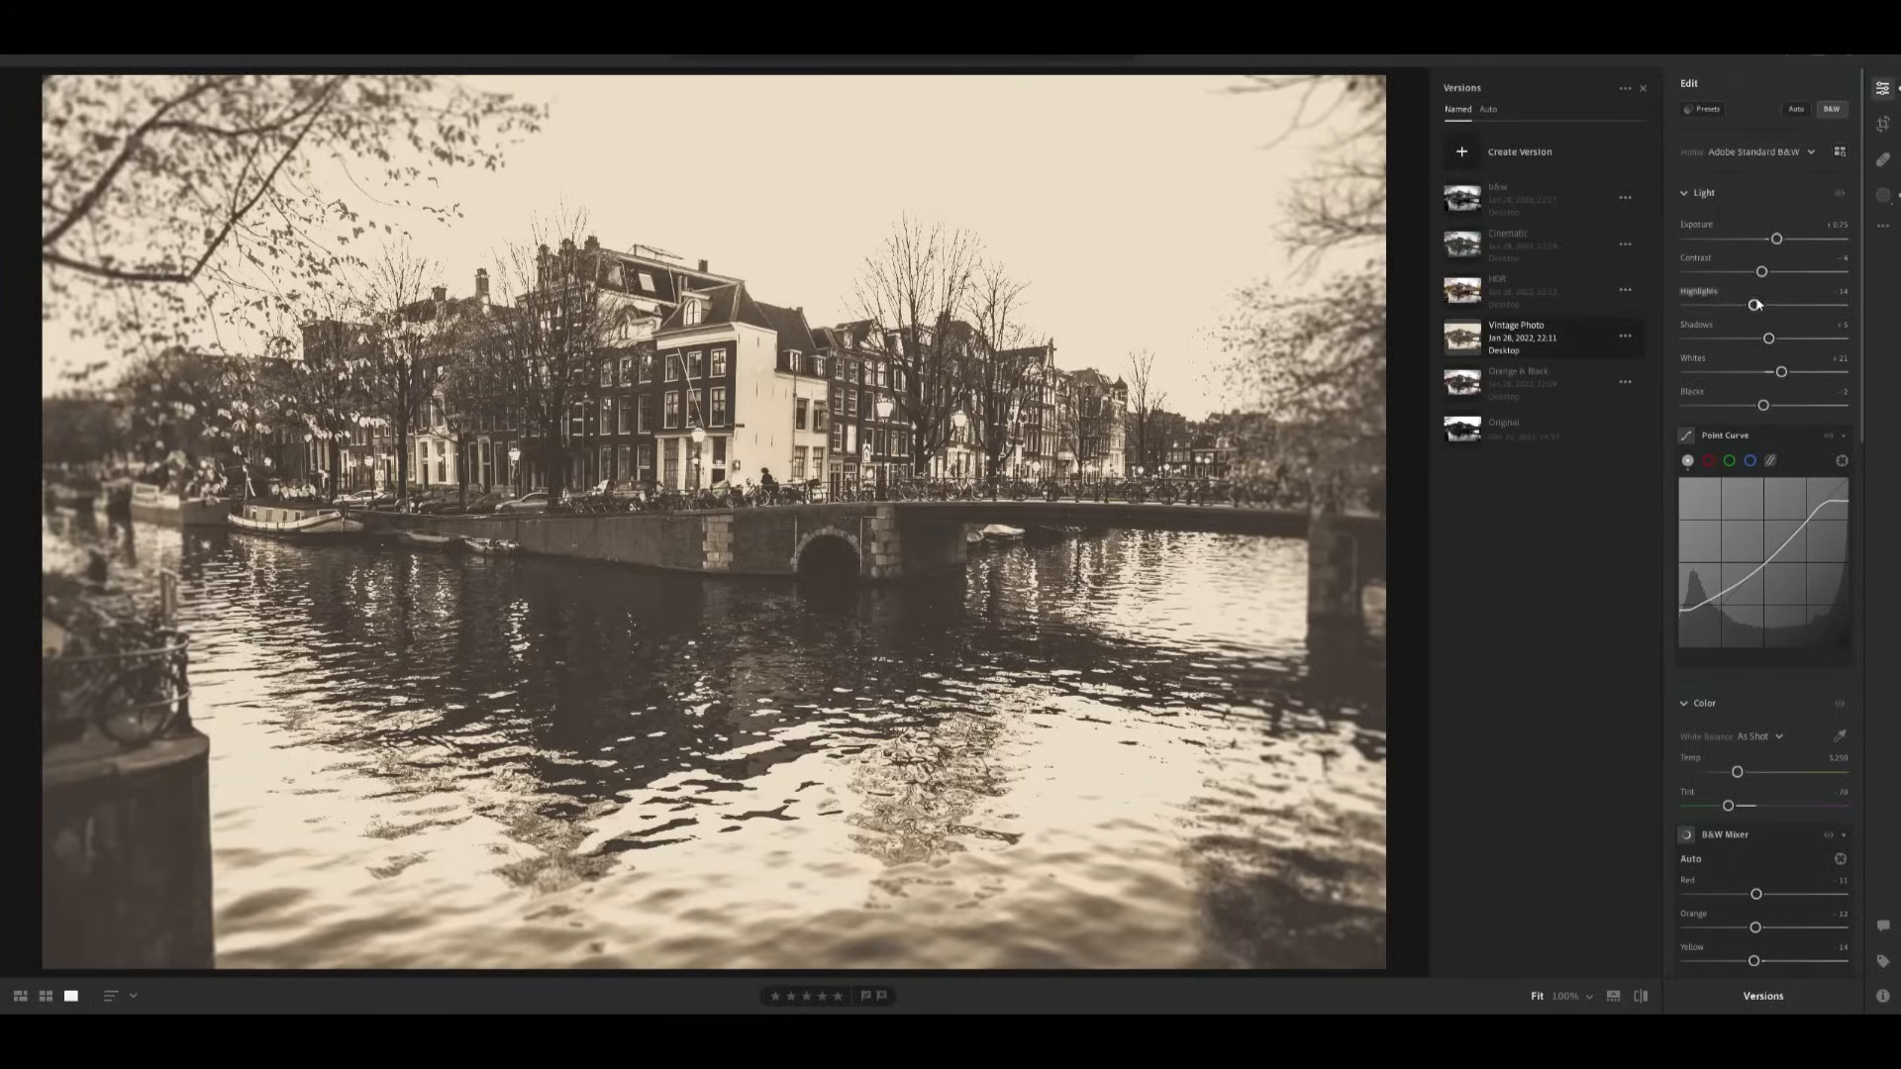
left_click(1756, 353)
scroll(1788, 800, "down", 3)
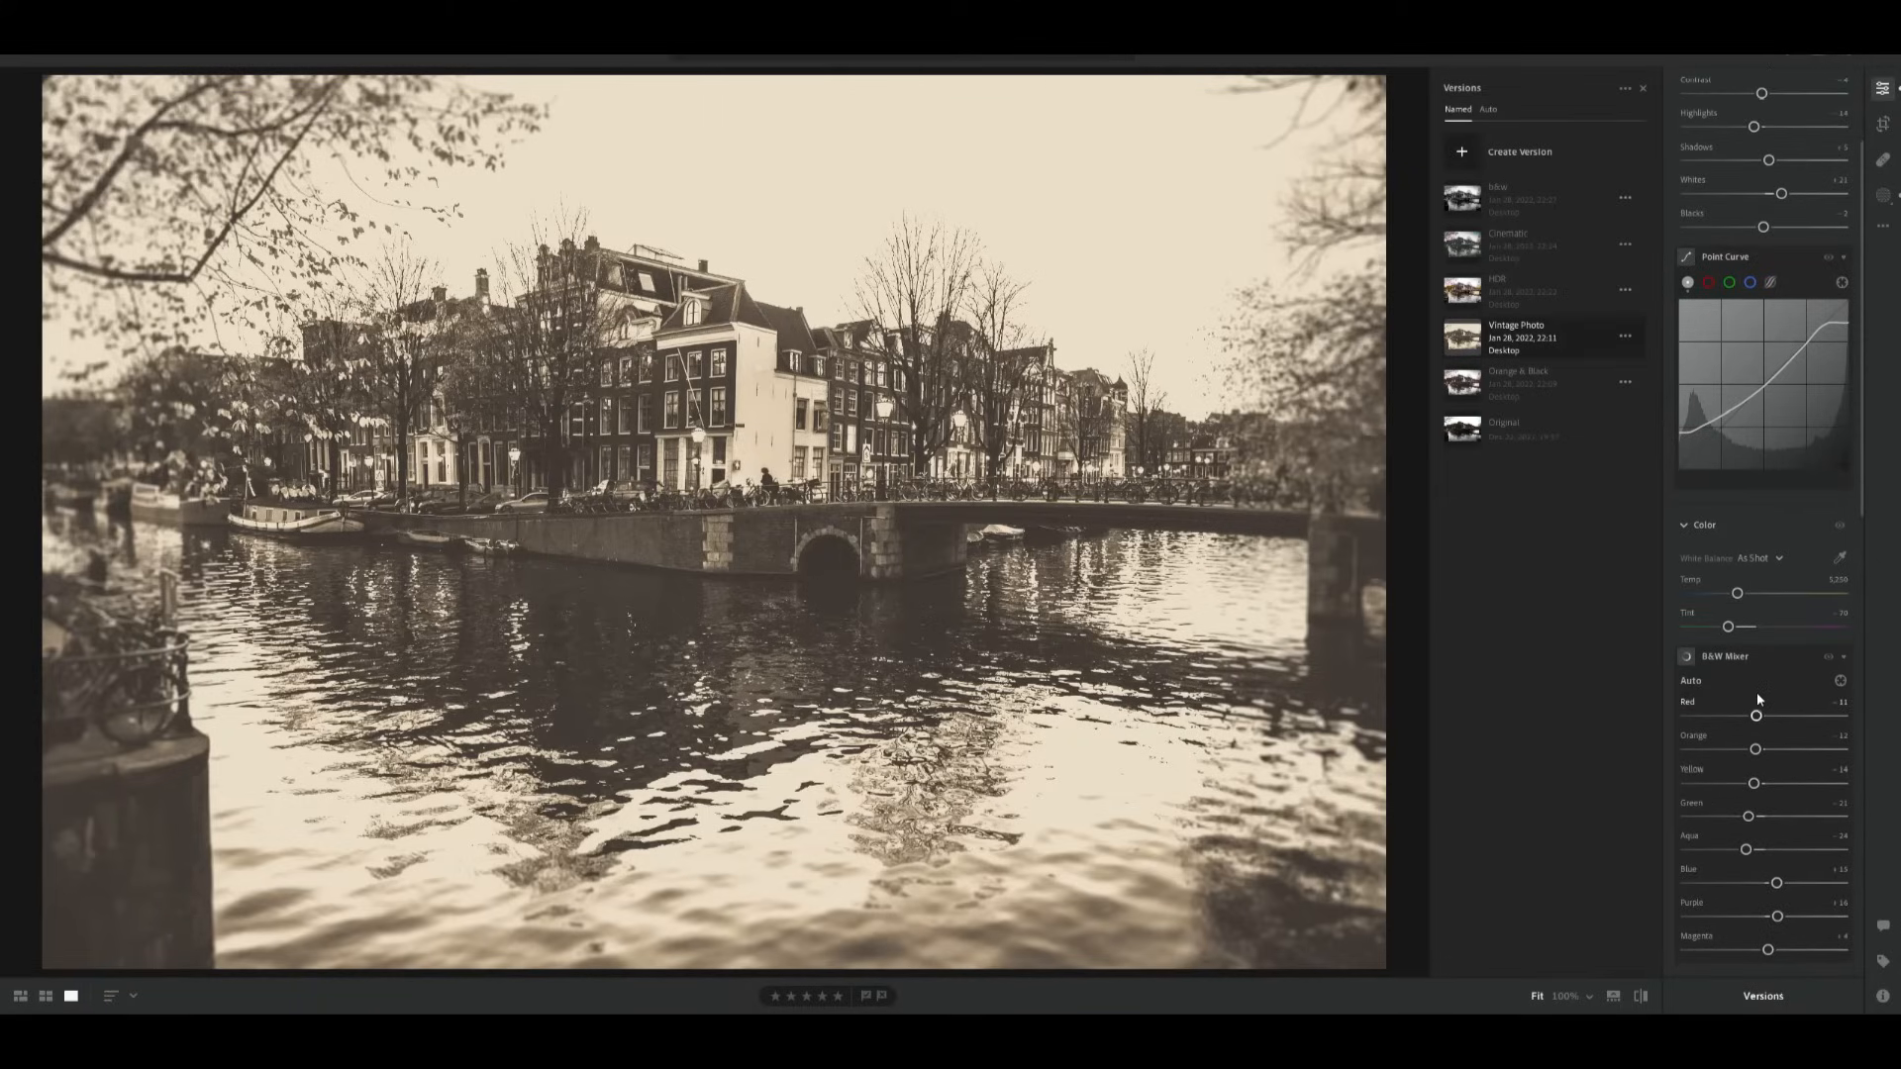
scroll(1788, 730, "down", 3)
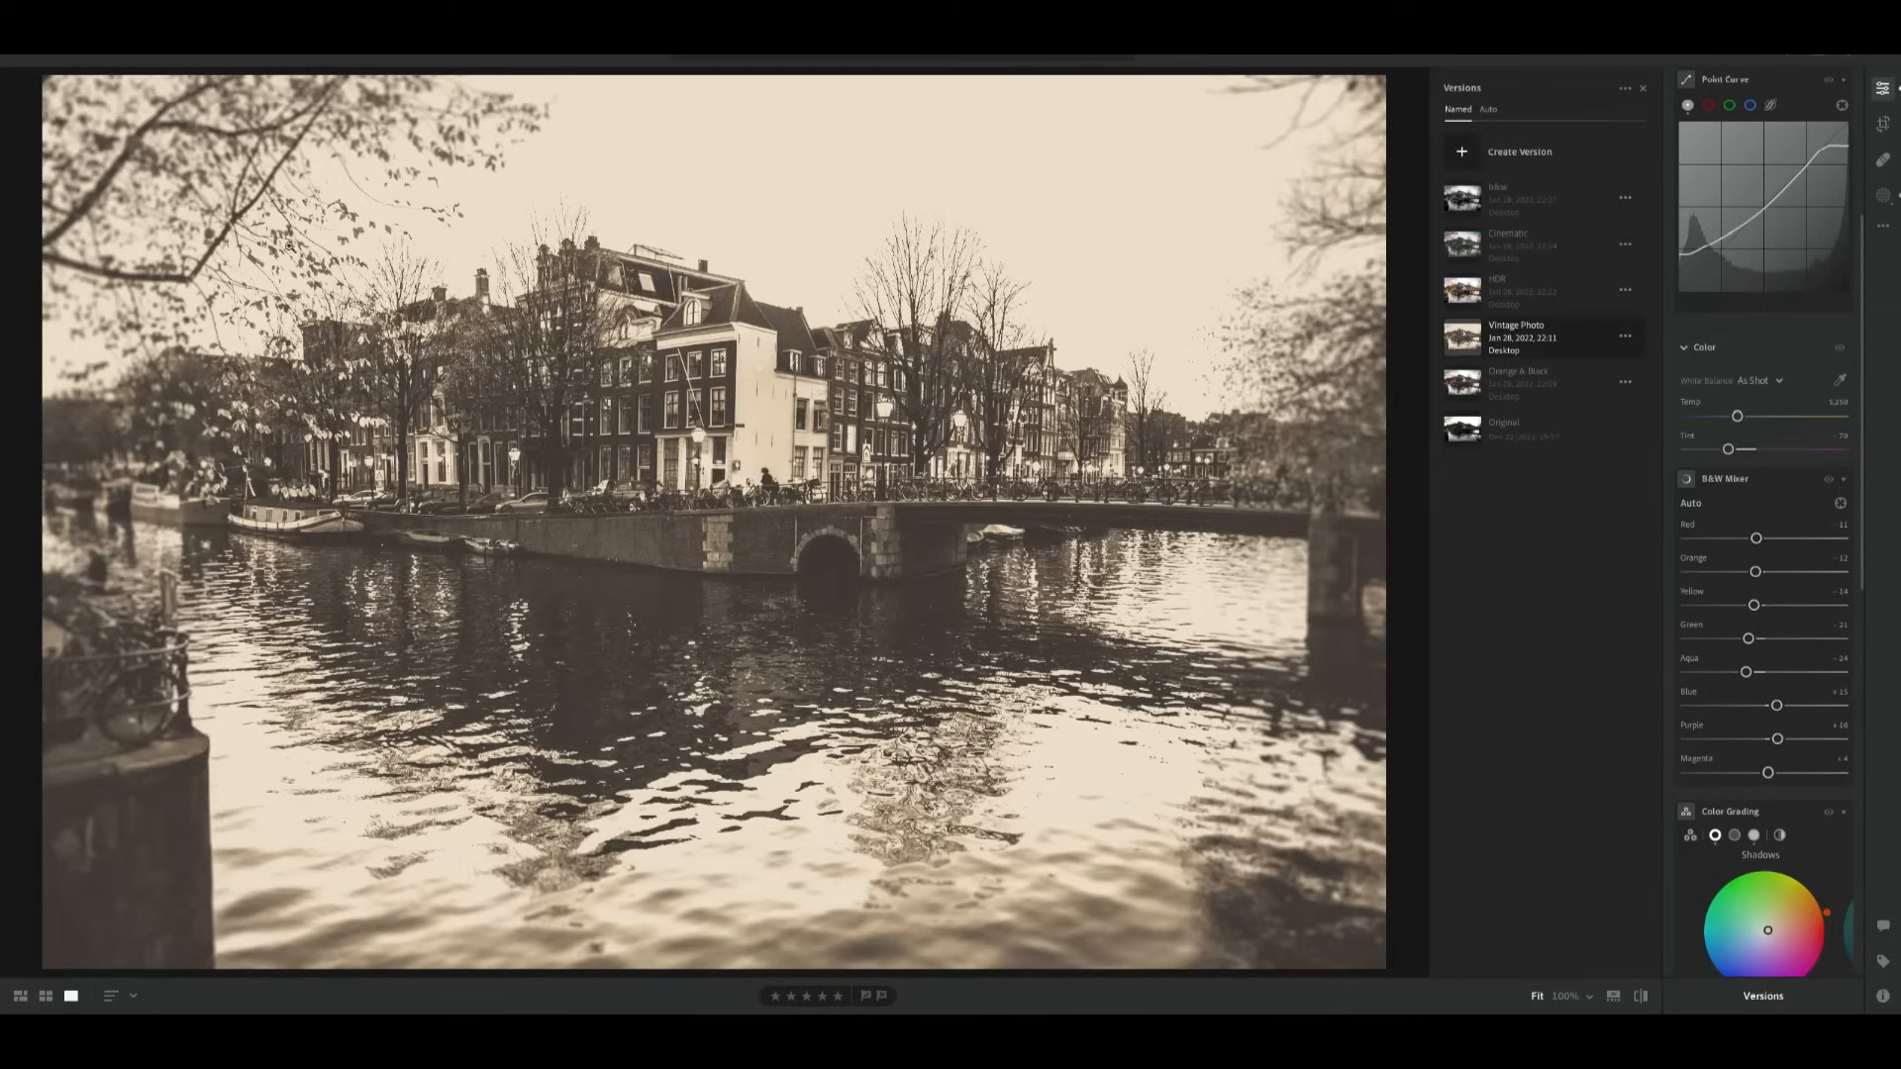
Examine the Vintage Photo version's Color Grading for shadows and highlights, its Effects settings and its point curve.
scroll(1774, 800, "down", 5)
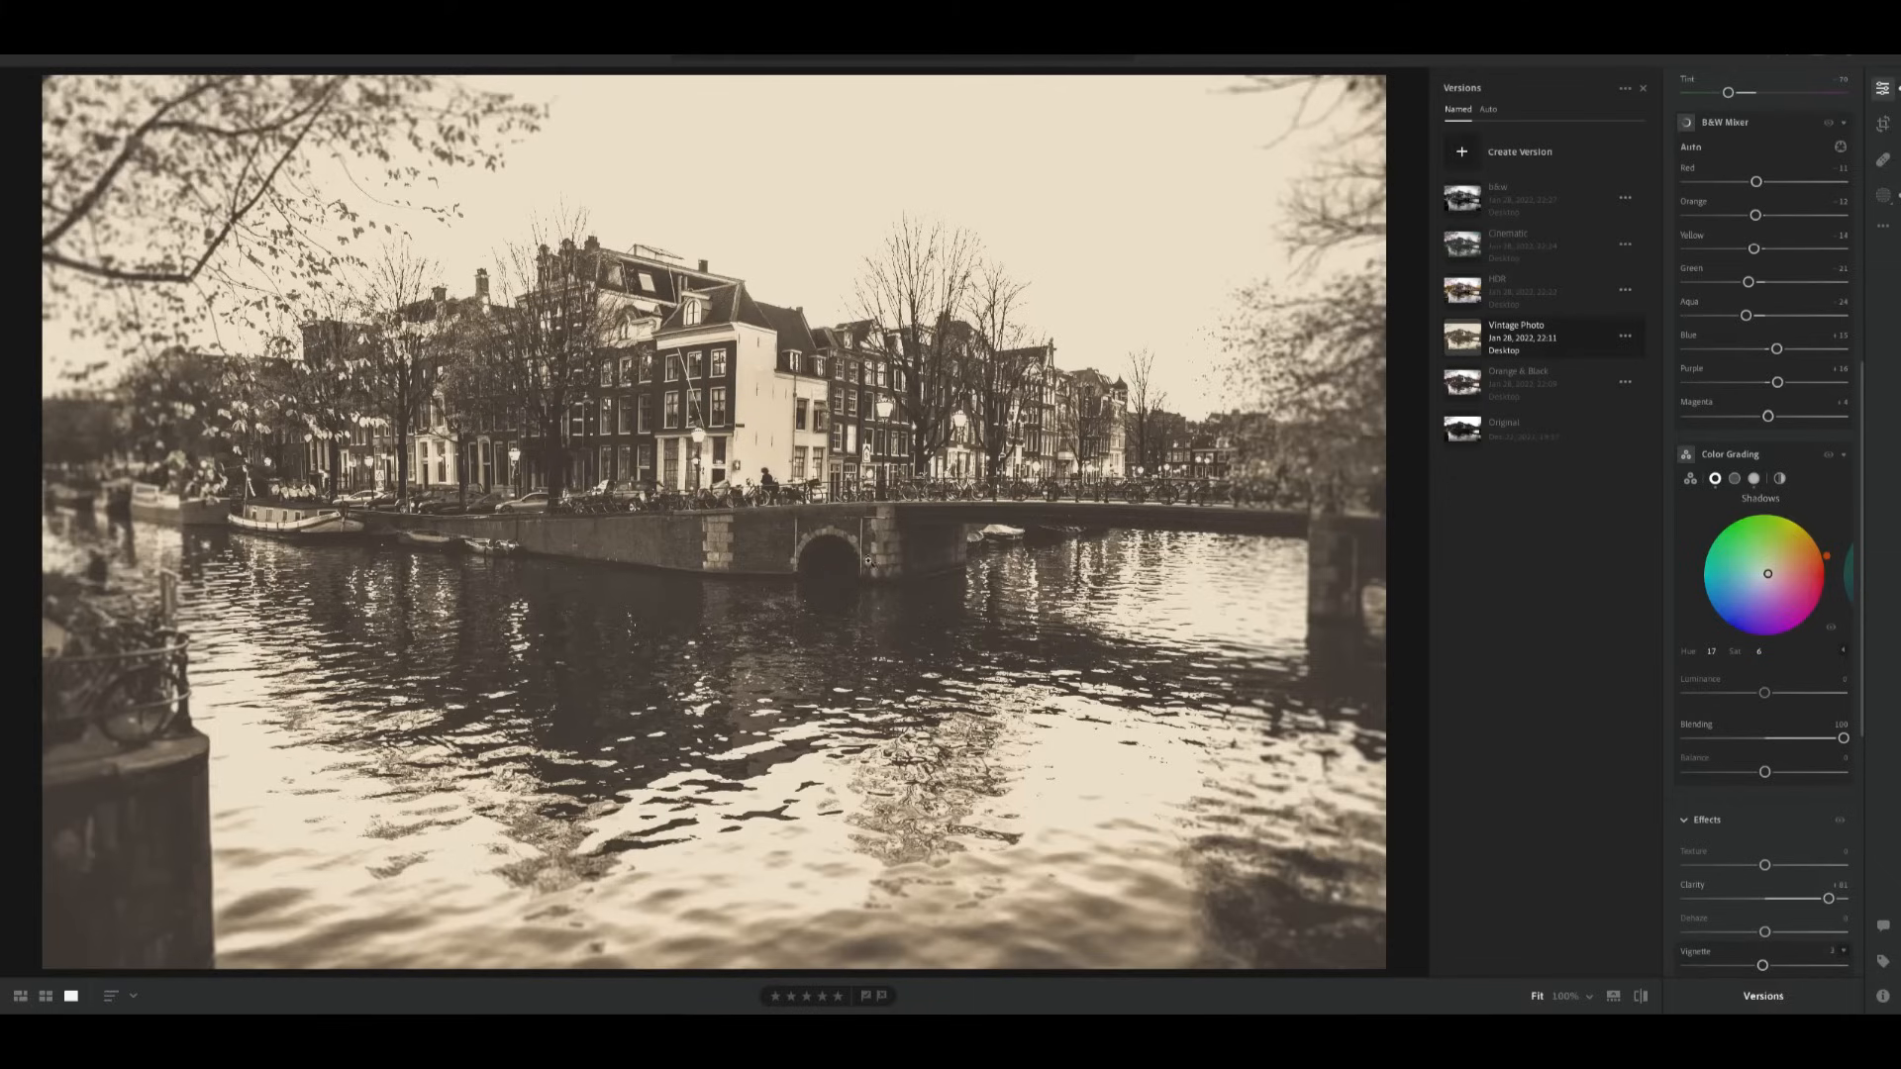
left_click(1754, 479)
scroll(1820, 836, "down", 3)
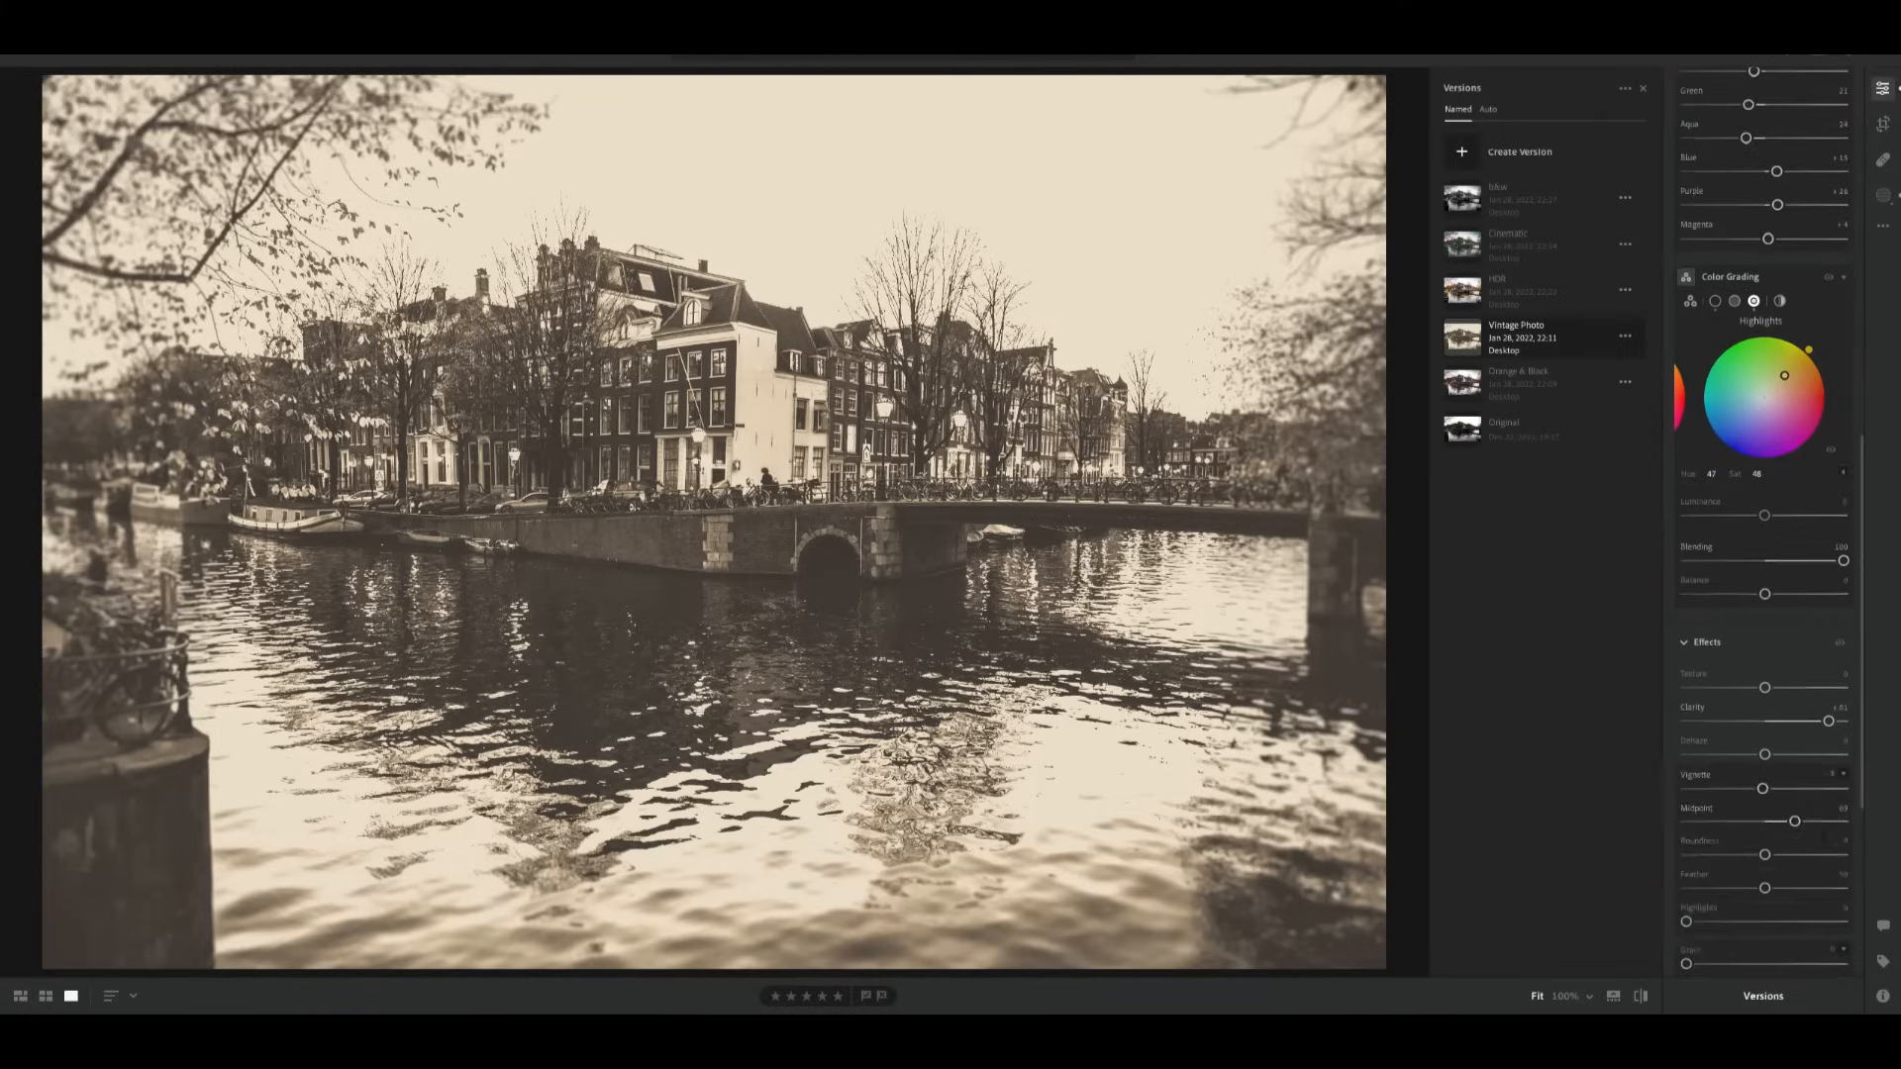
scroll(1782, 653, "down", 3)
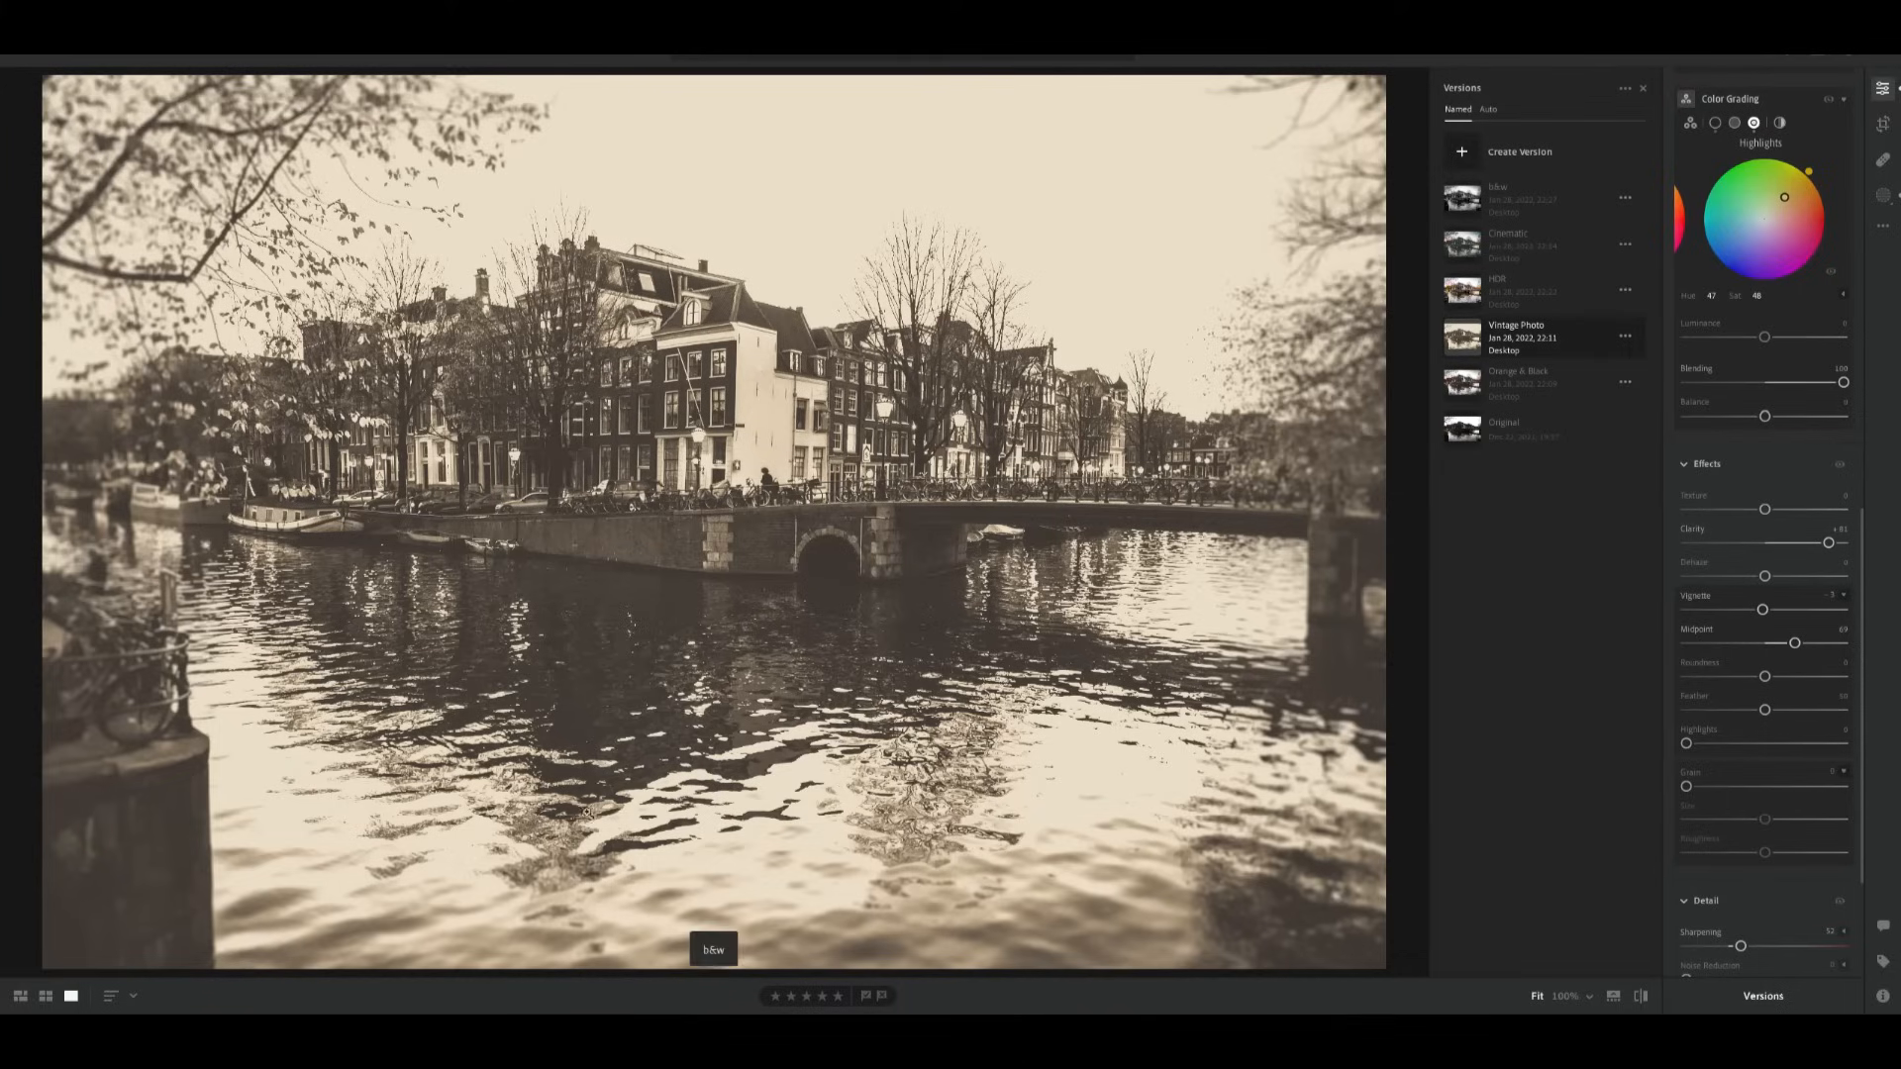
scroll(1776, 357, "up", 5)
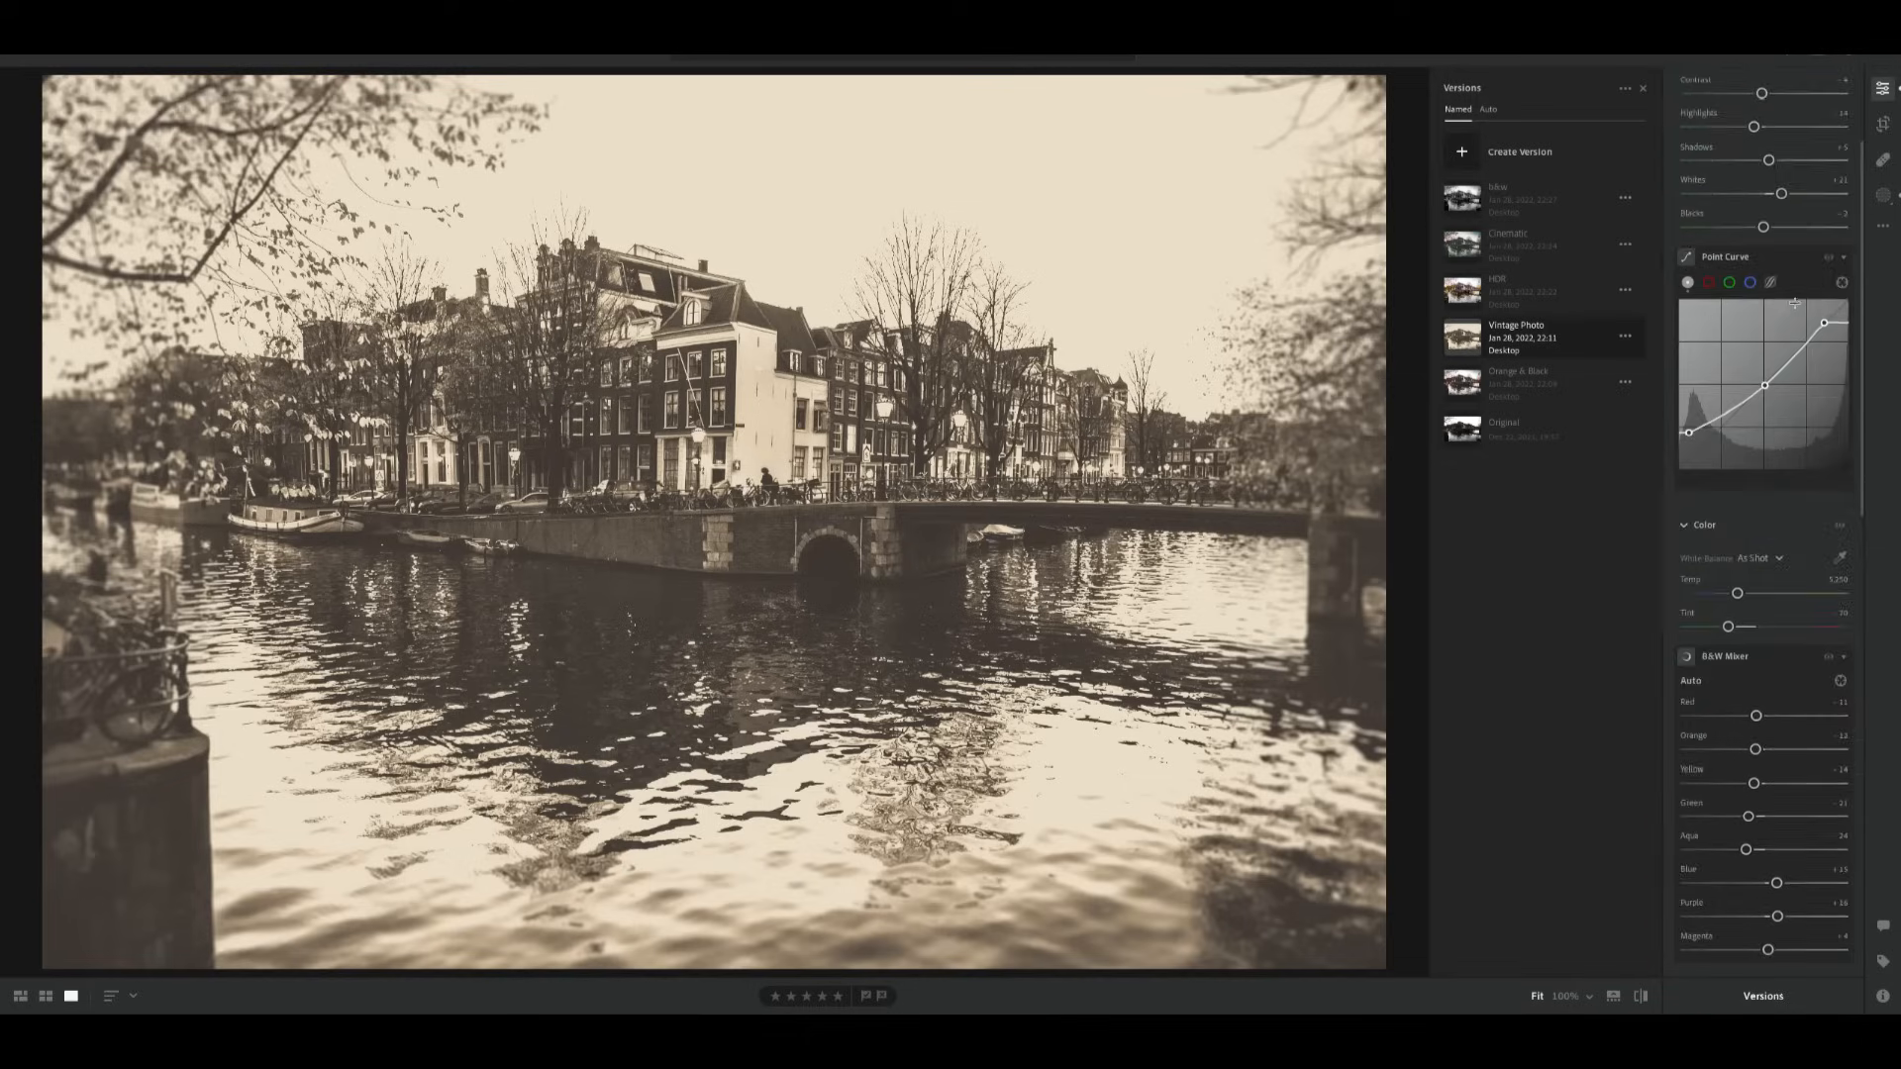
scroll(1770, 405, "down", 7)
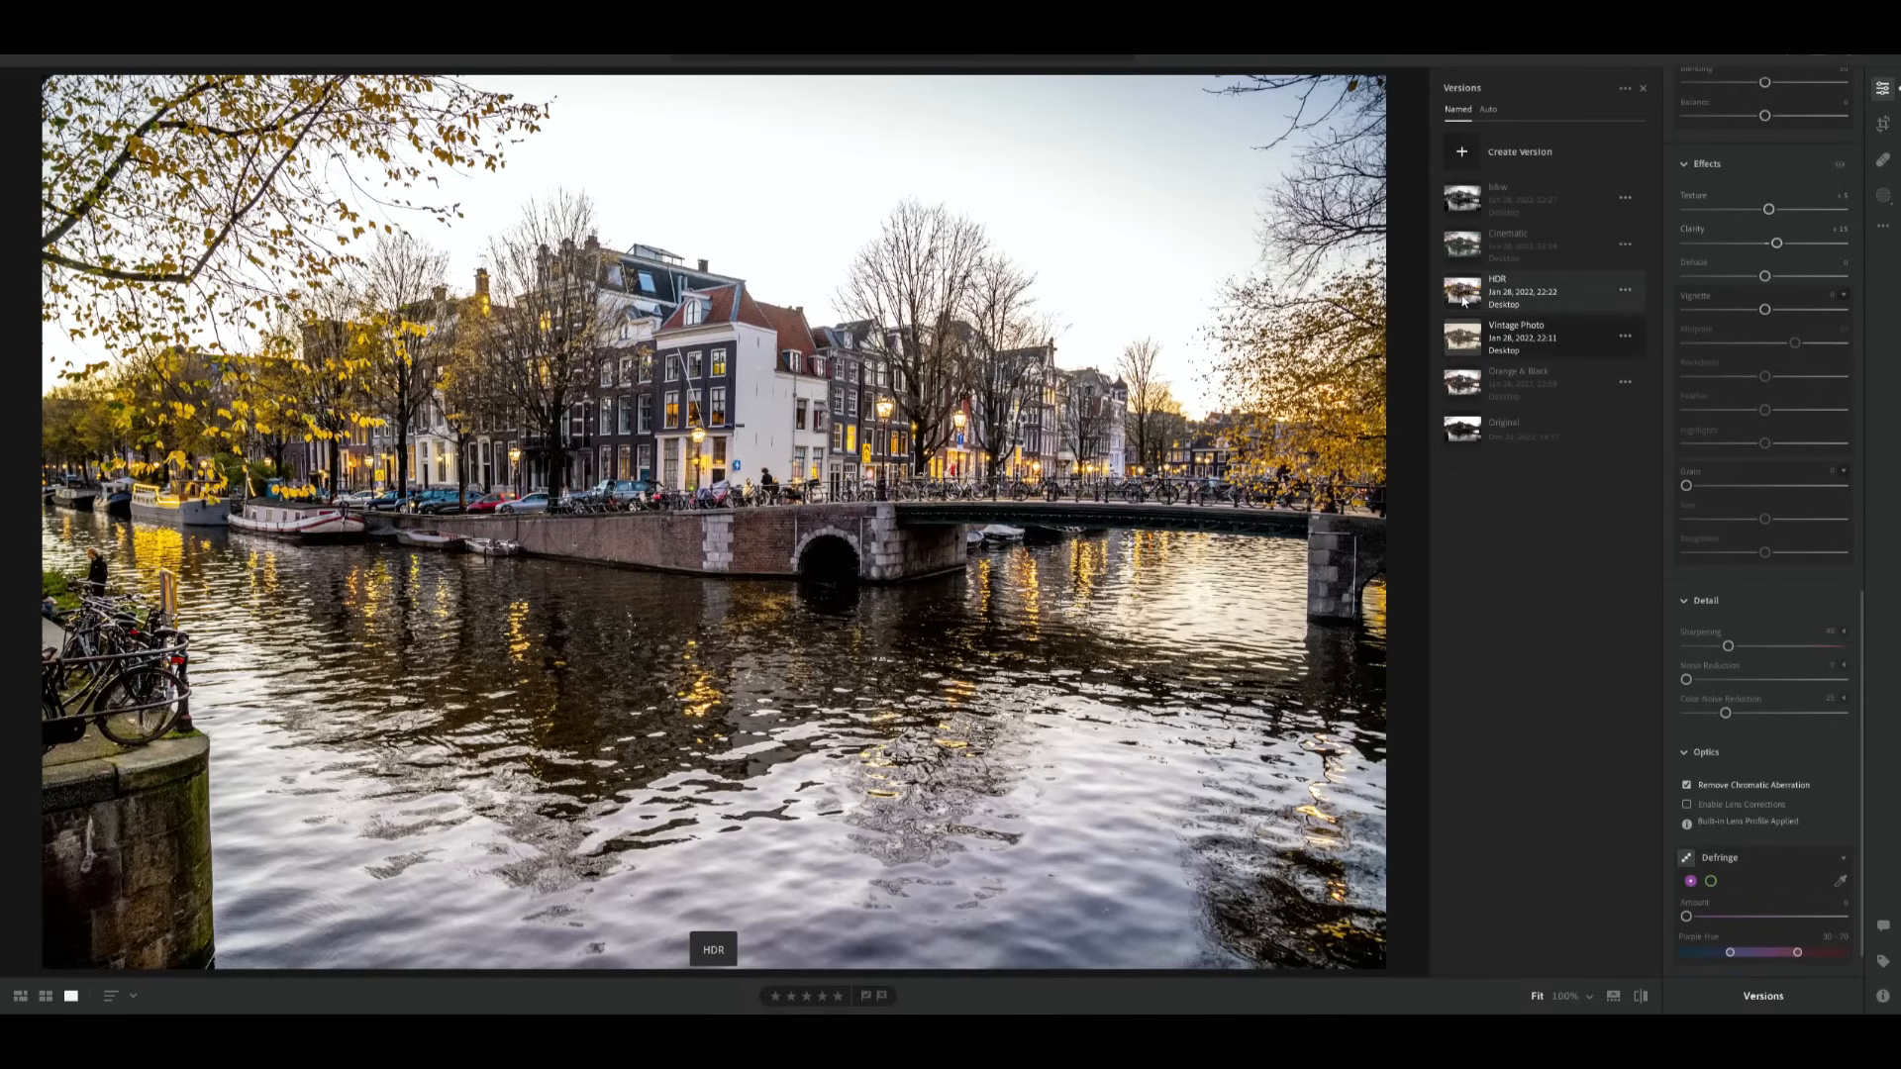
Load the HDR version and compare its edit with the unedited photo.
left_click(1462, 295)
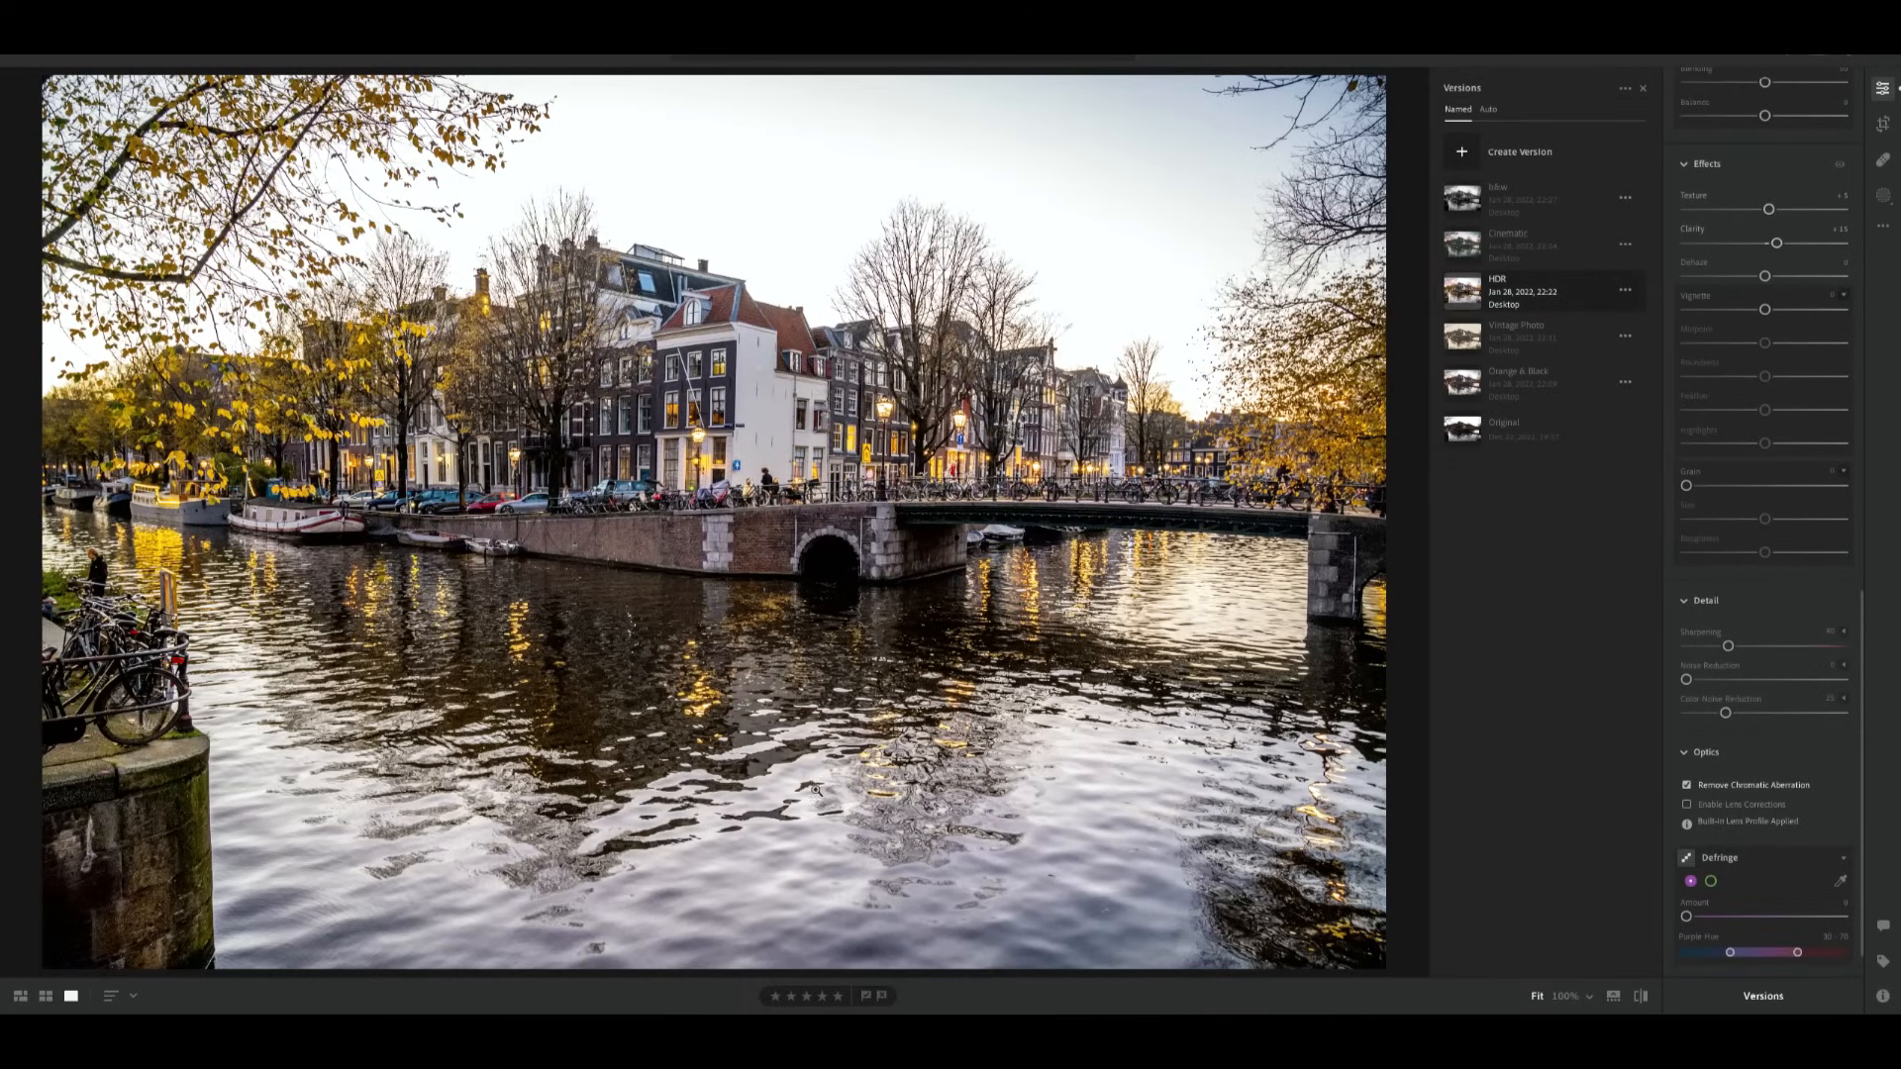
scroll(1749, 626, "up", 10)
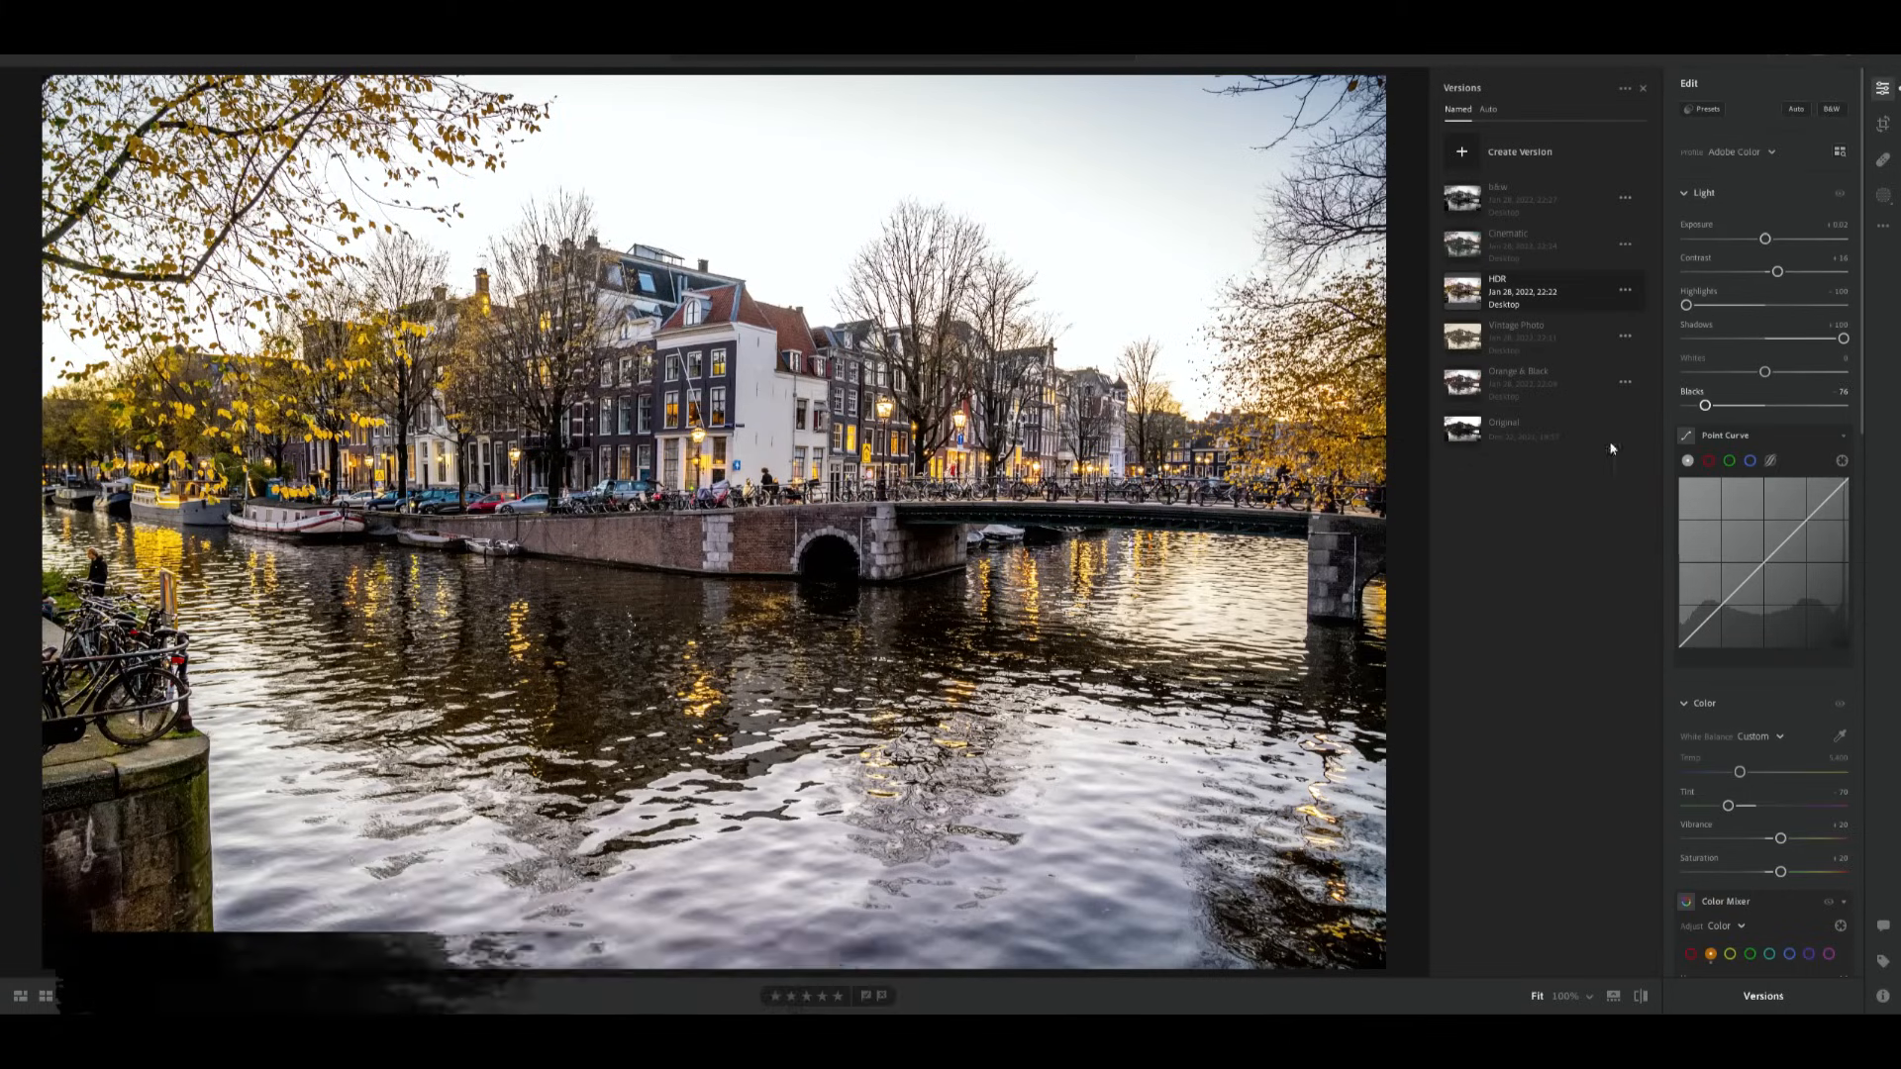
key("backslash")
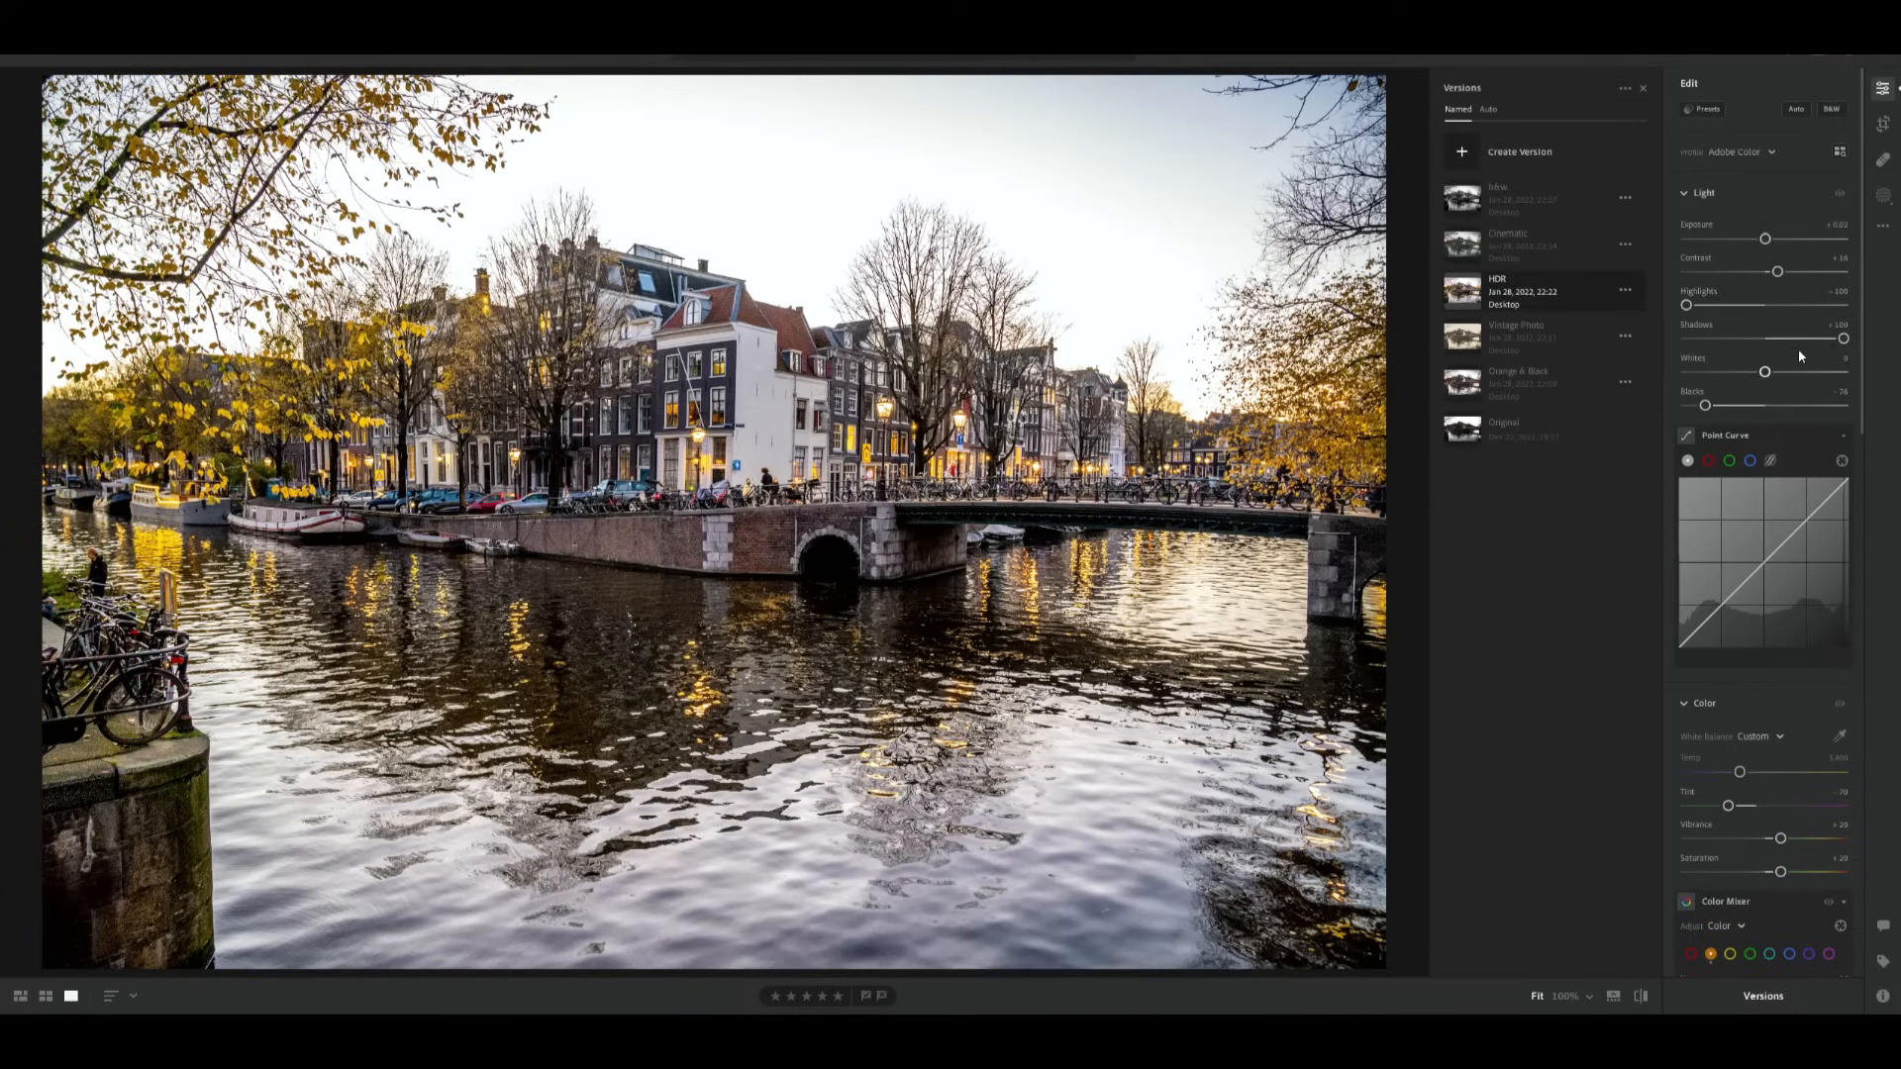
key("backslash")
key("backslash")
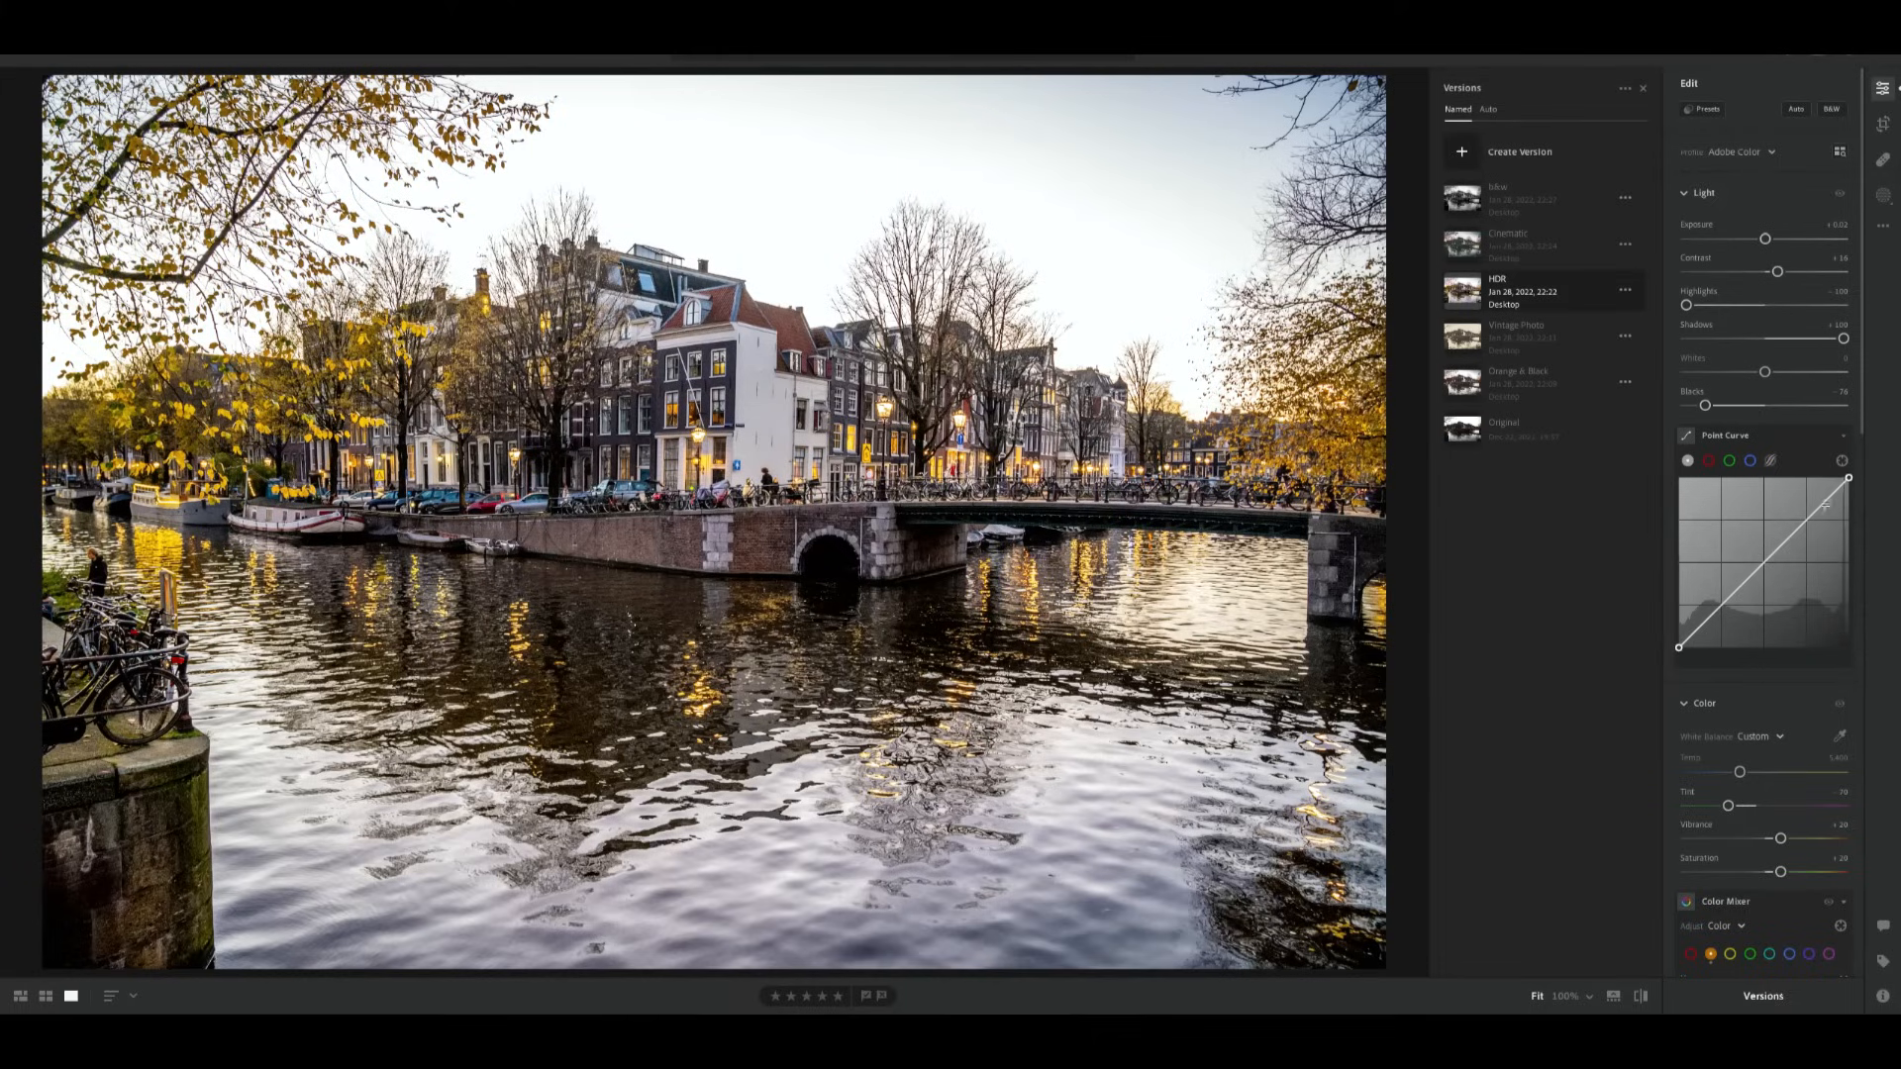
Compare the HDR edit with the unedited photo again and examine its Light, Color, Color Mixer and Effects settings.
key("backslash")
key("backslash")
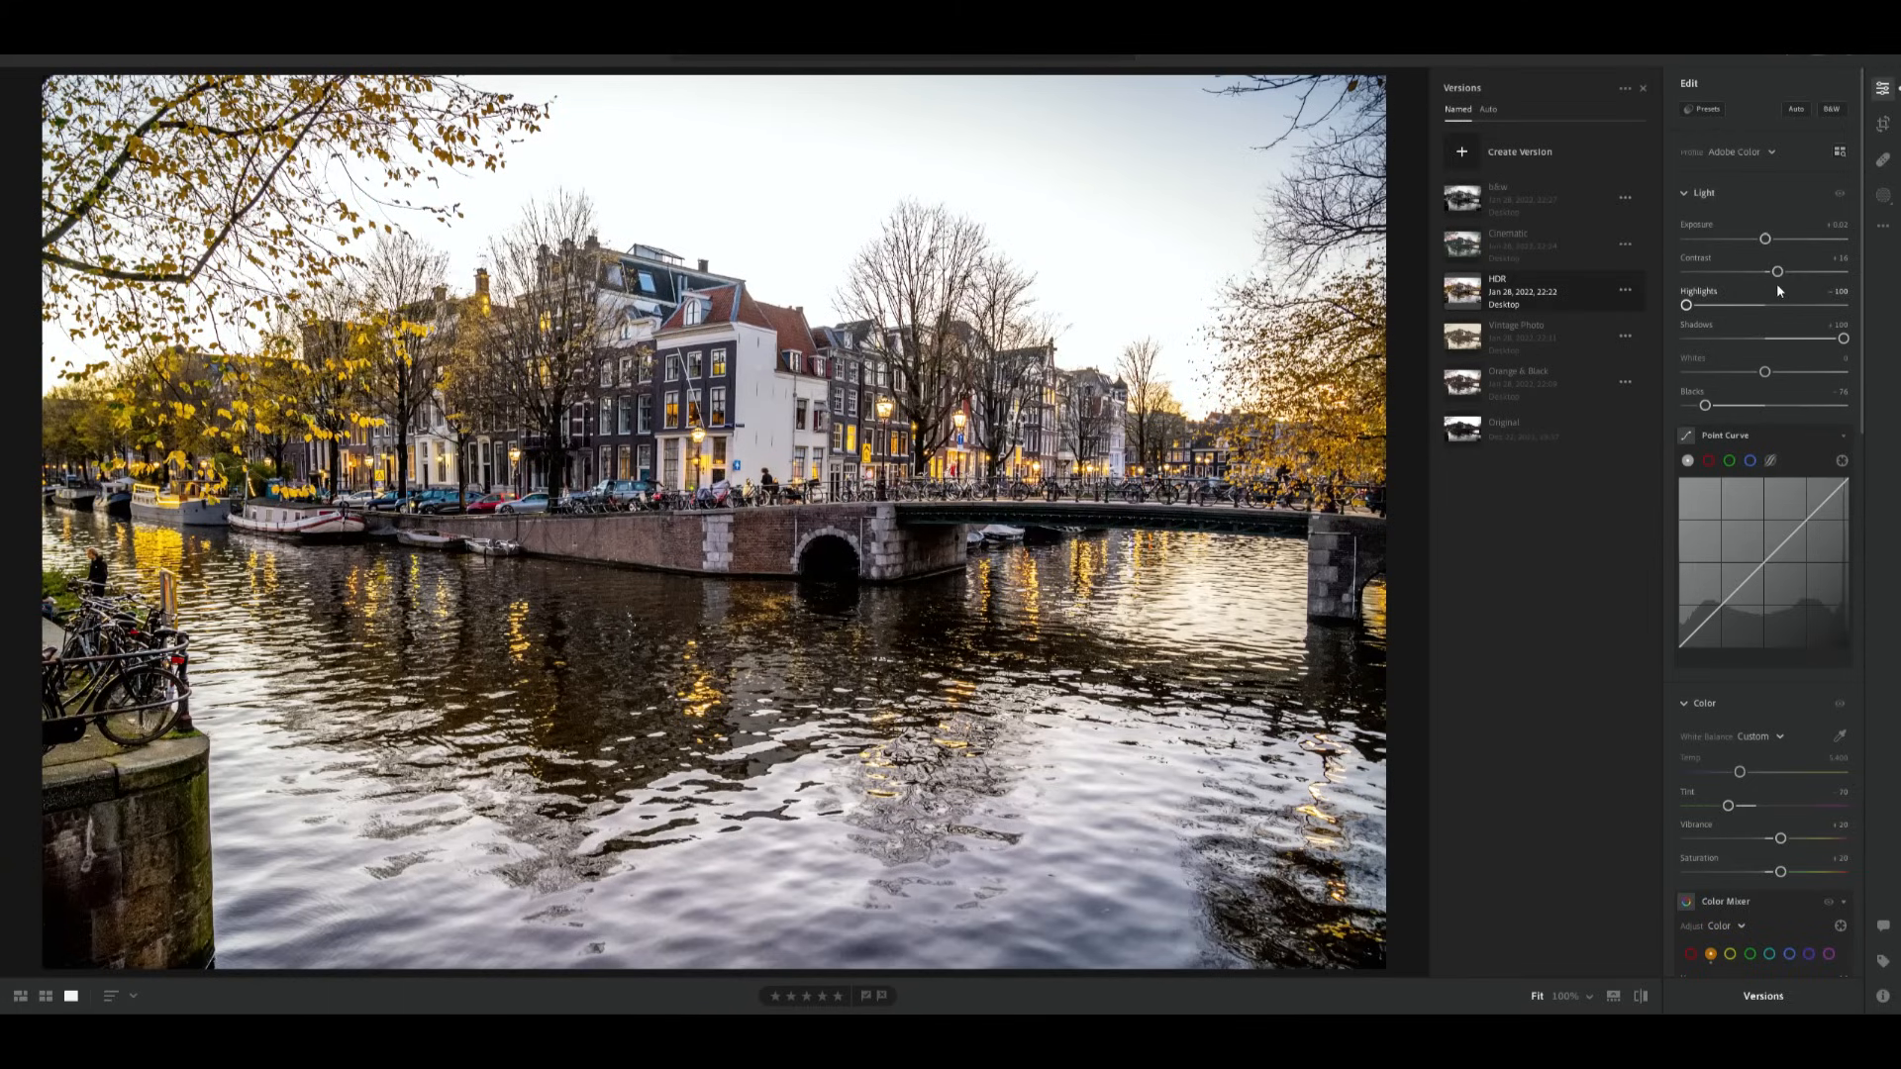
scroll(1779, 857, "down", 3)
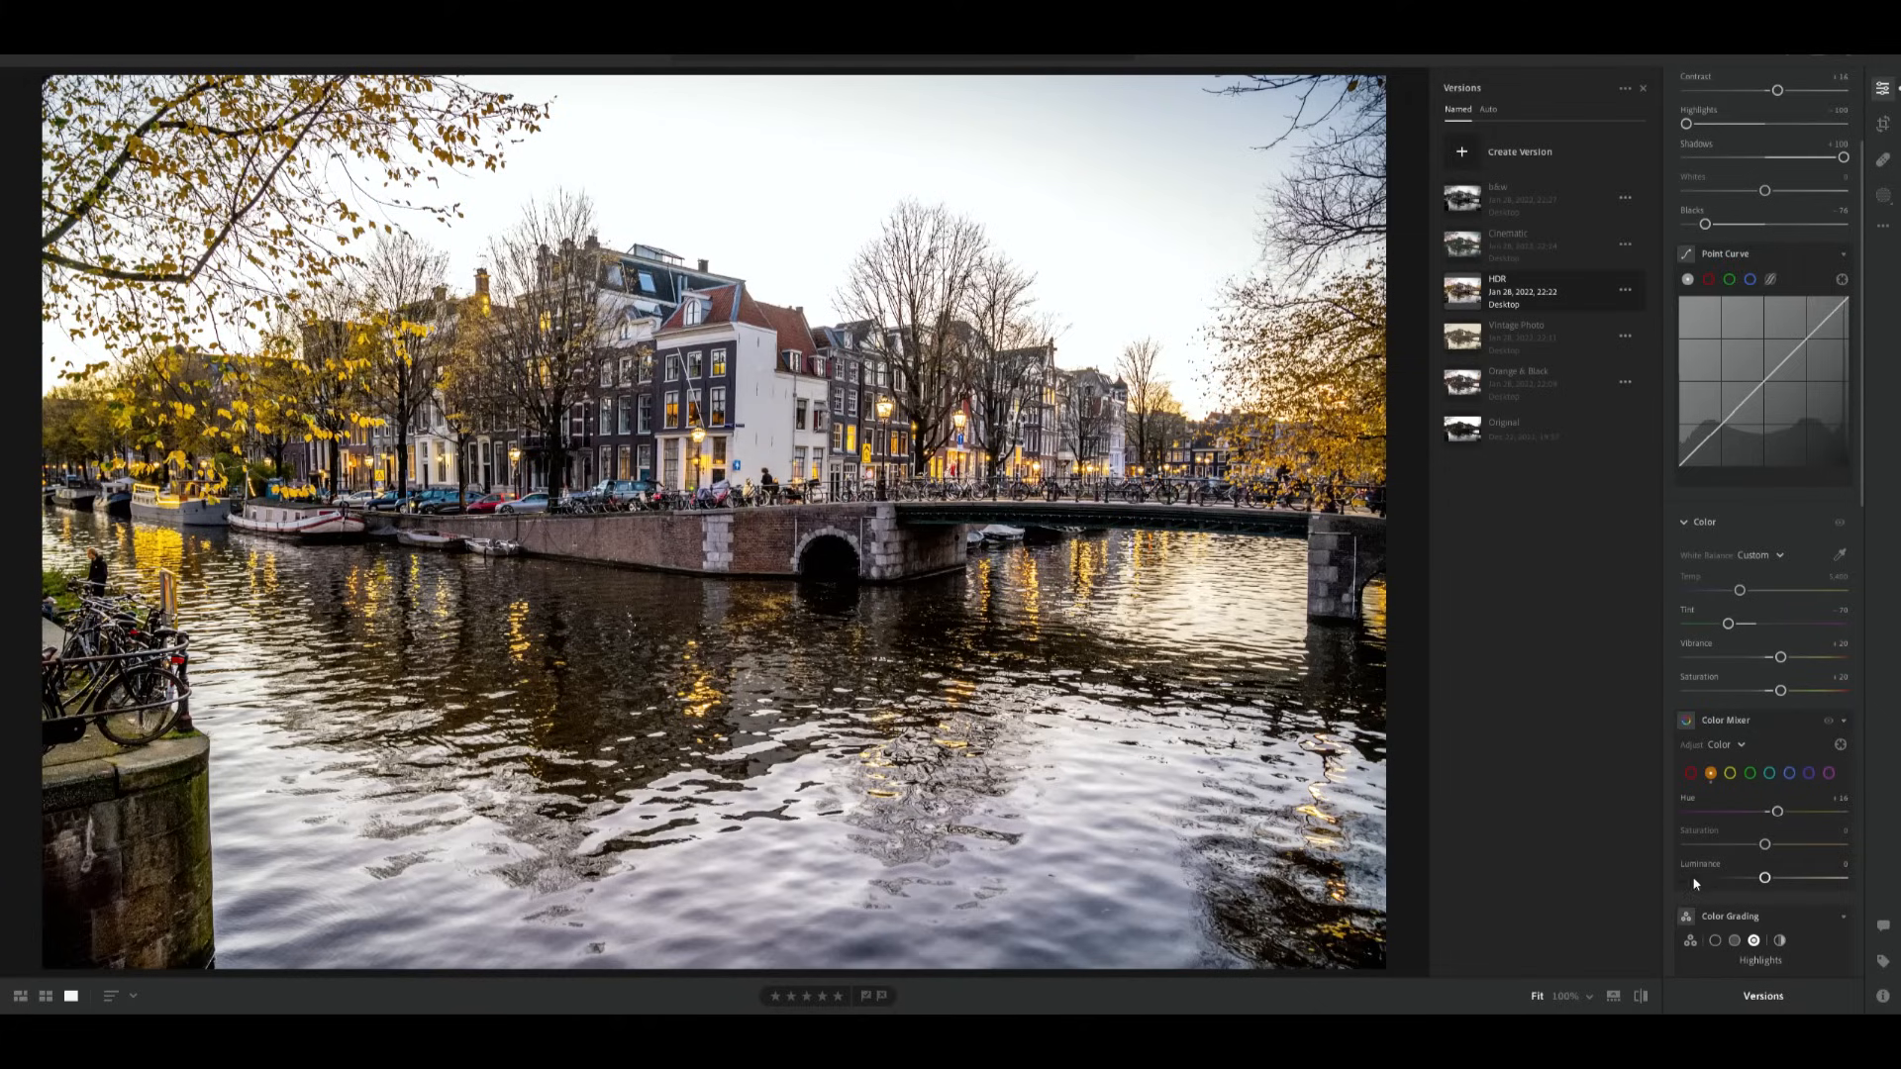
scroll(1697, 873, "down", 3)
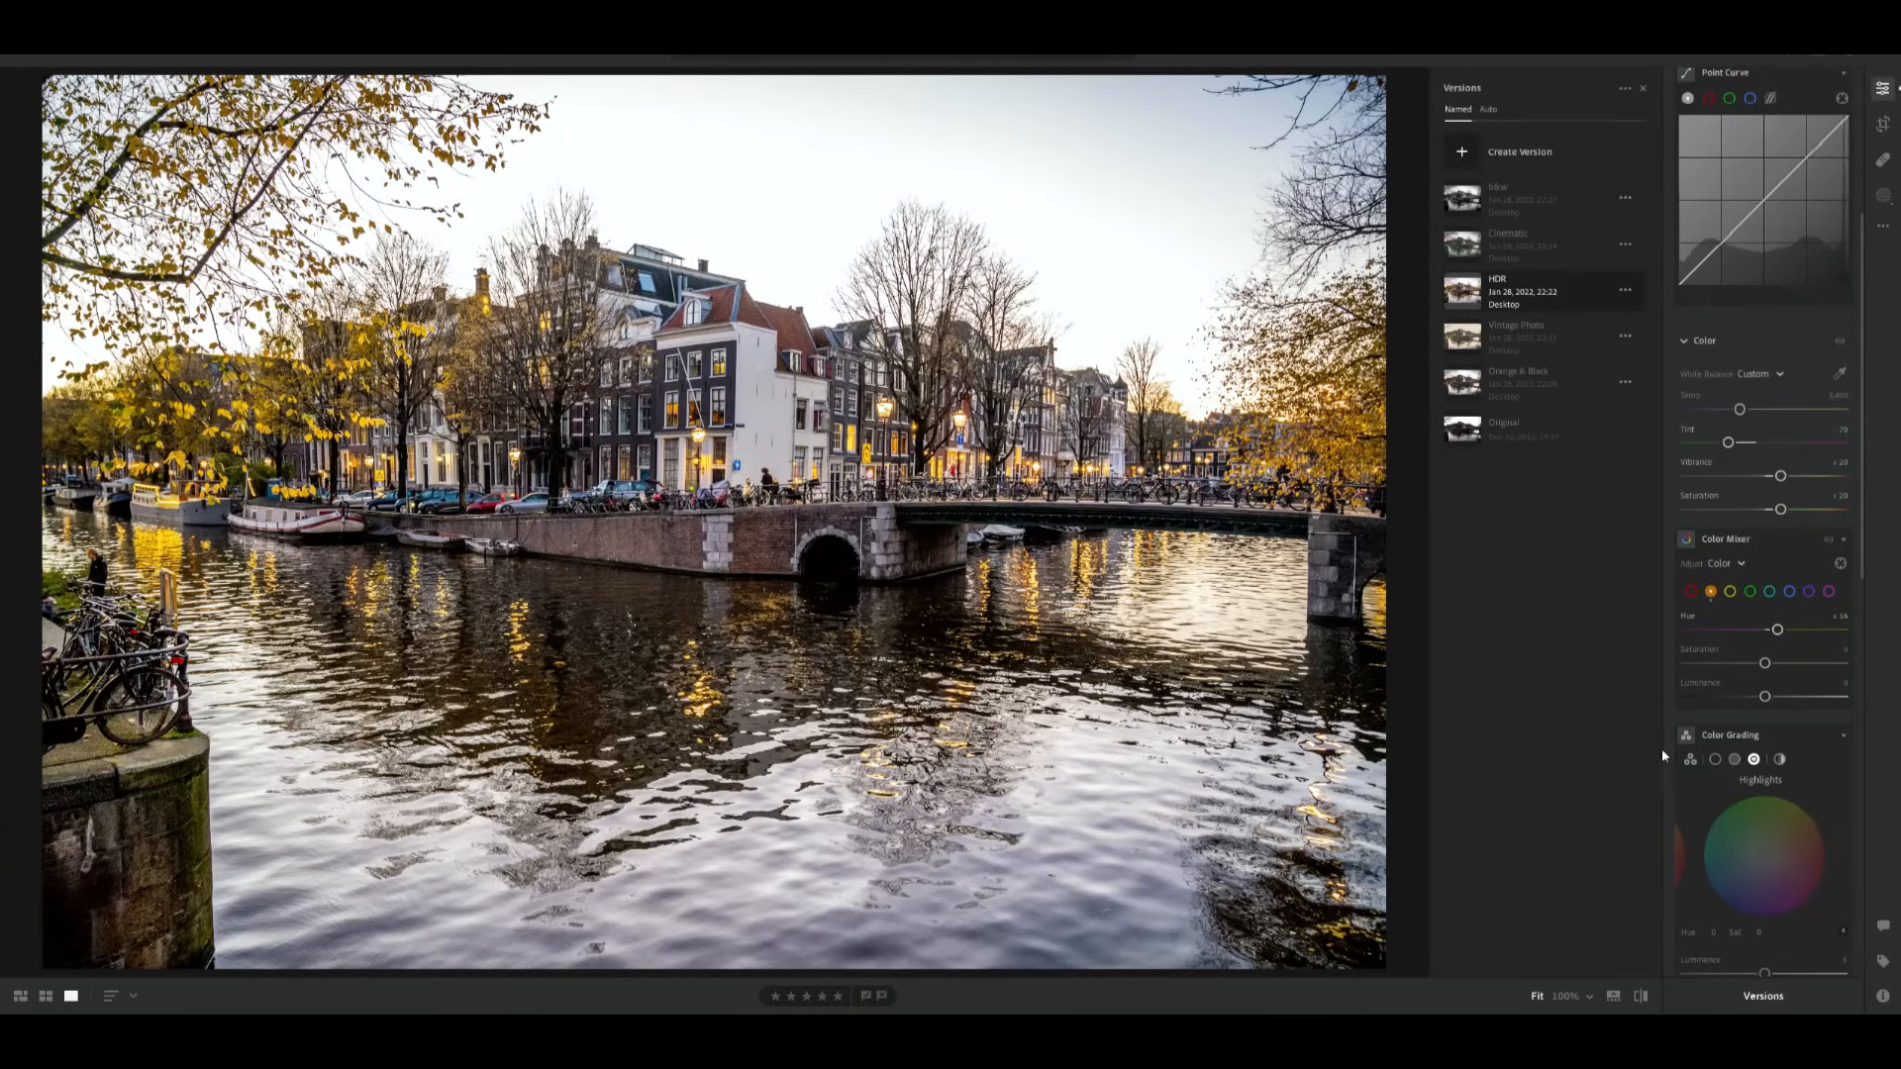
scroll(1673, 815, "down", 4)
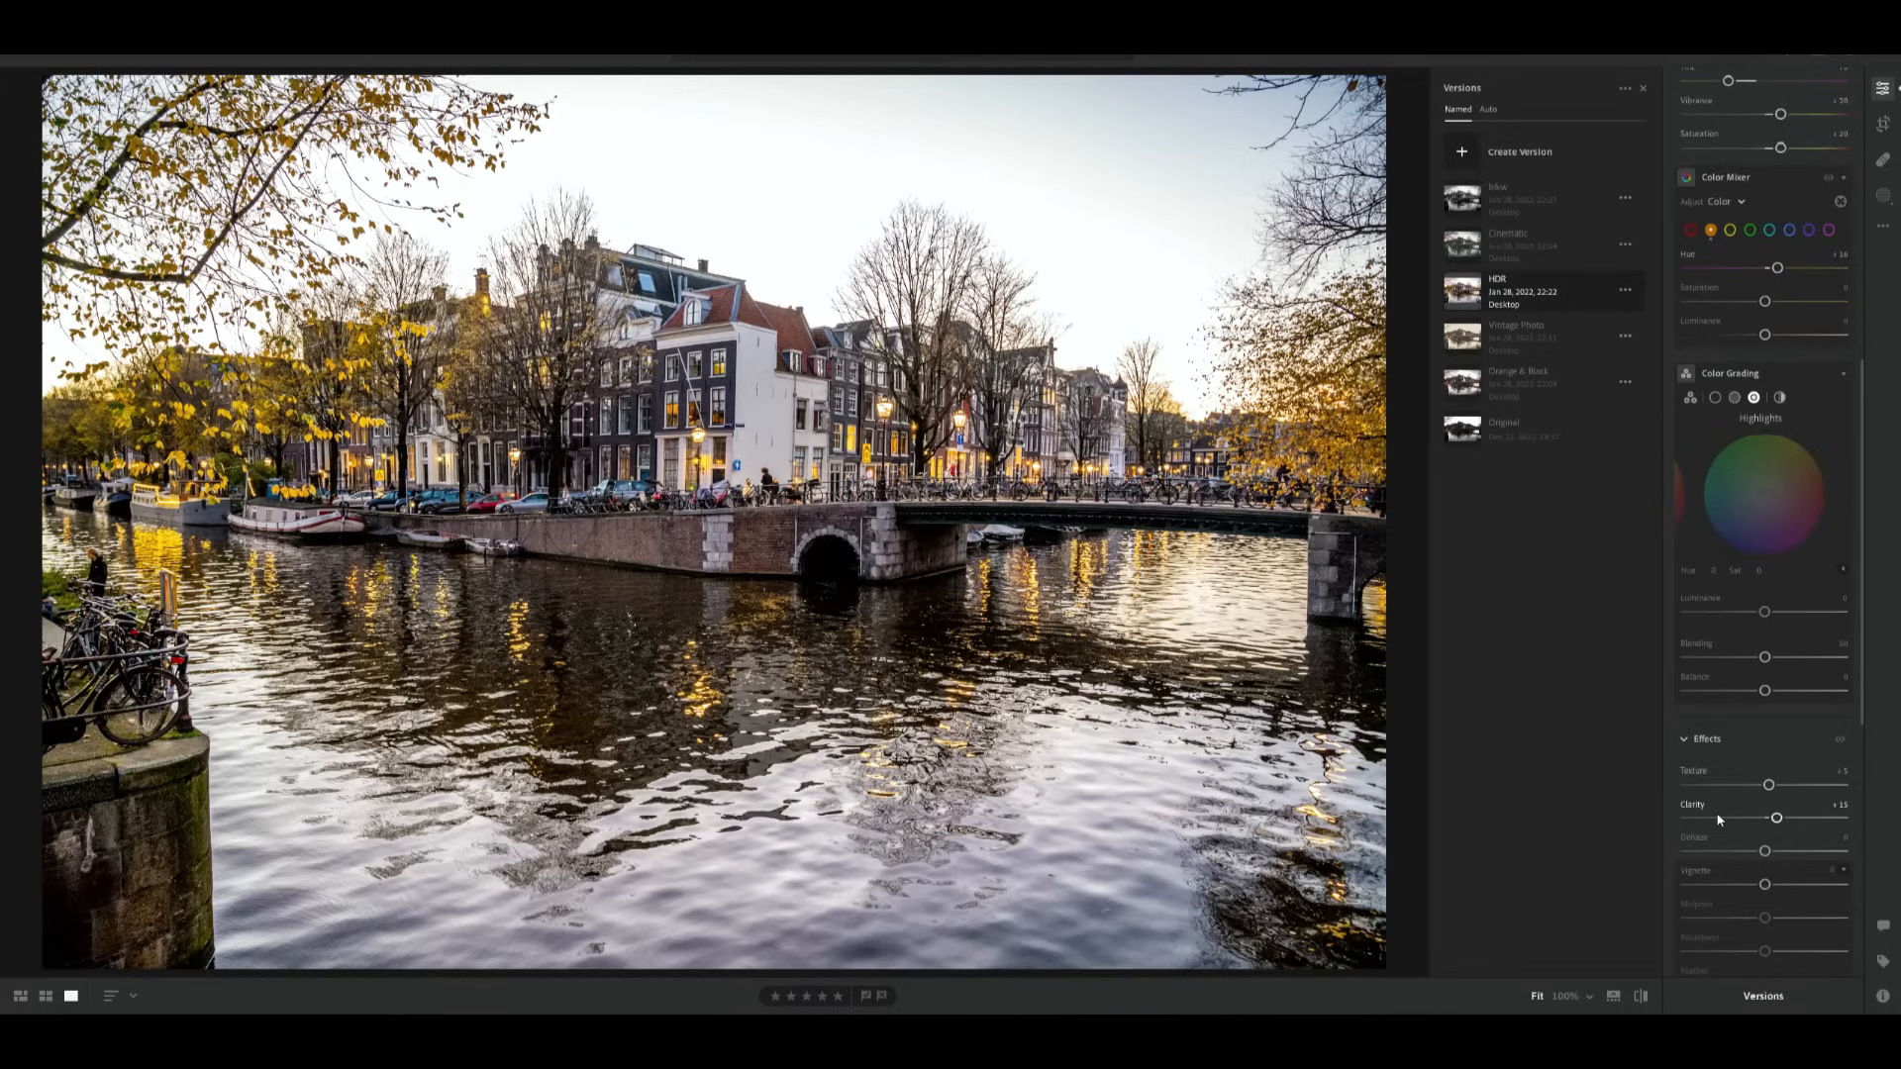
scroll(1773, 402, "up", 10)
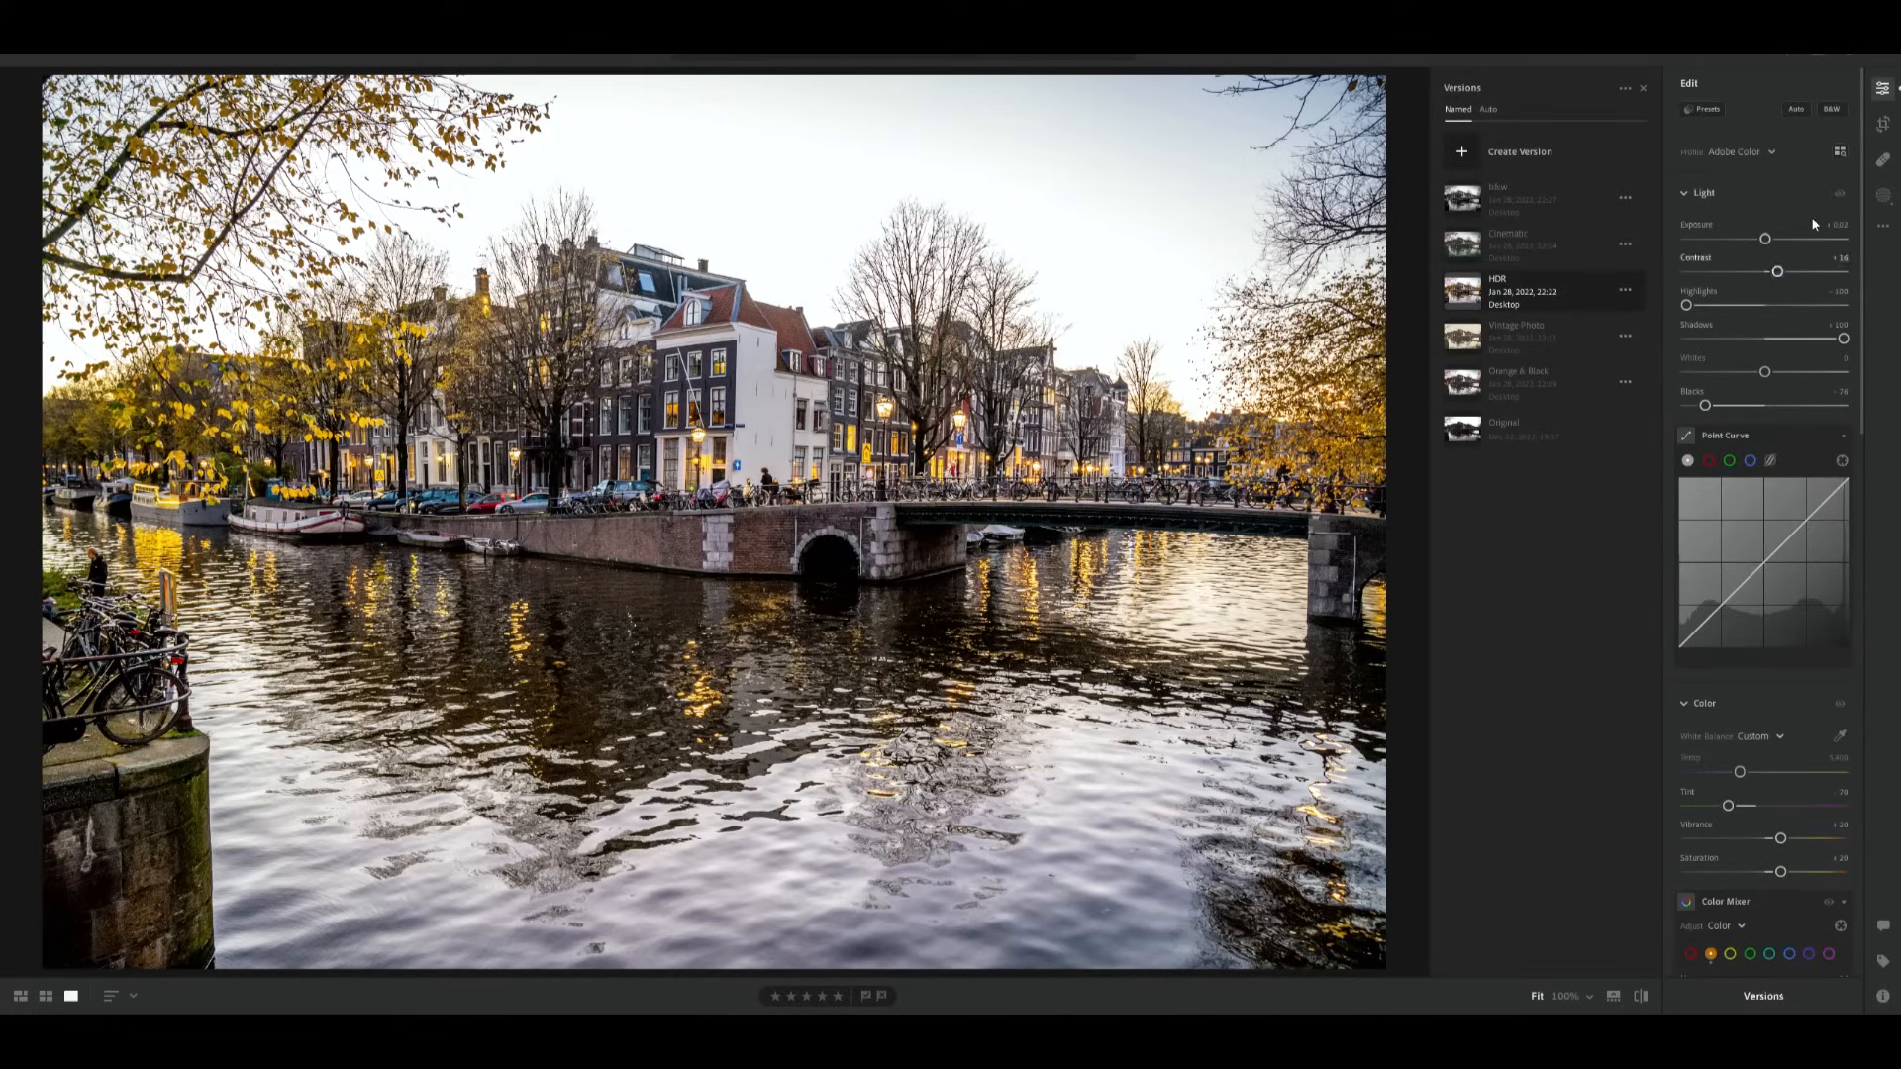
scroll(1812, 396, "down", 10)
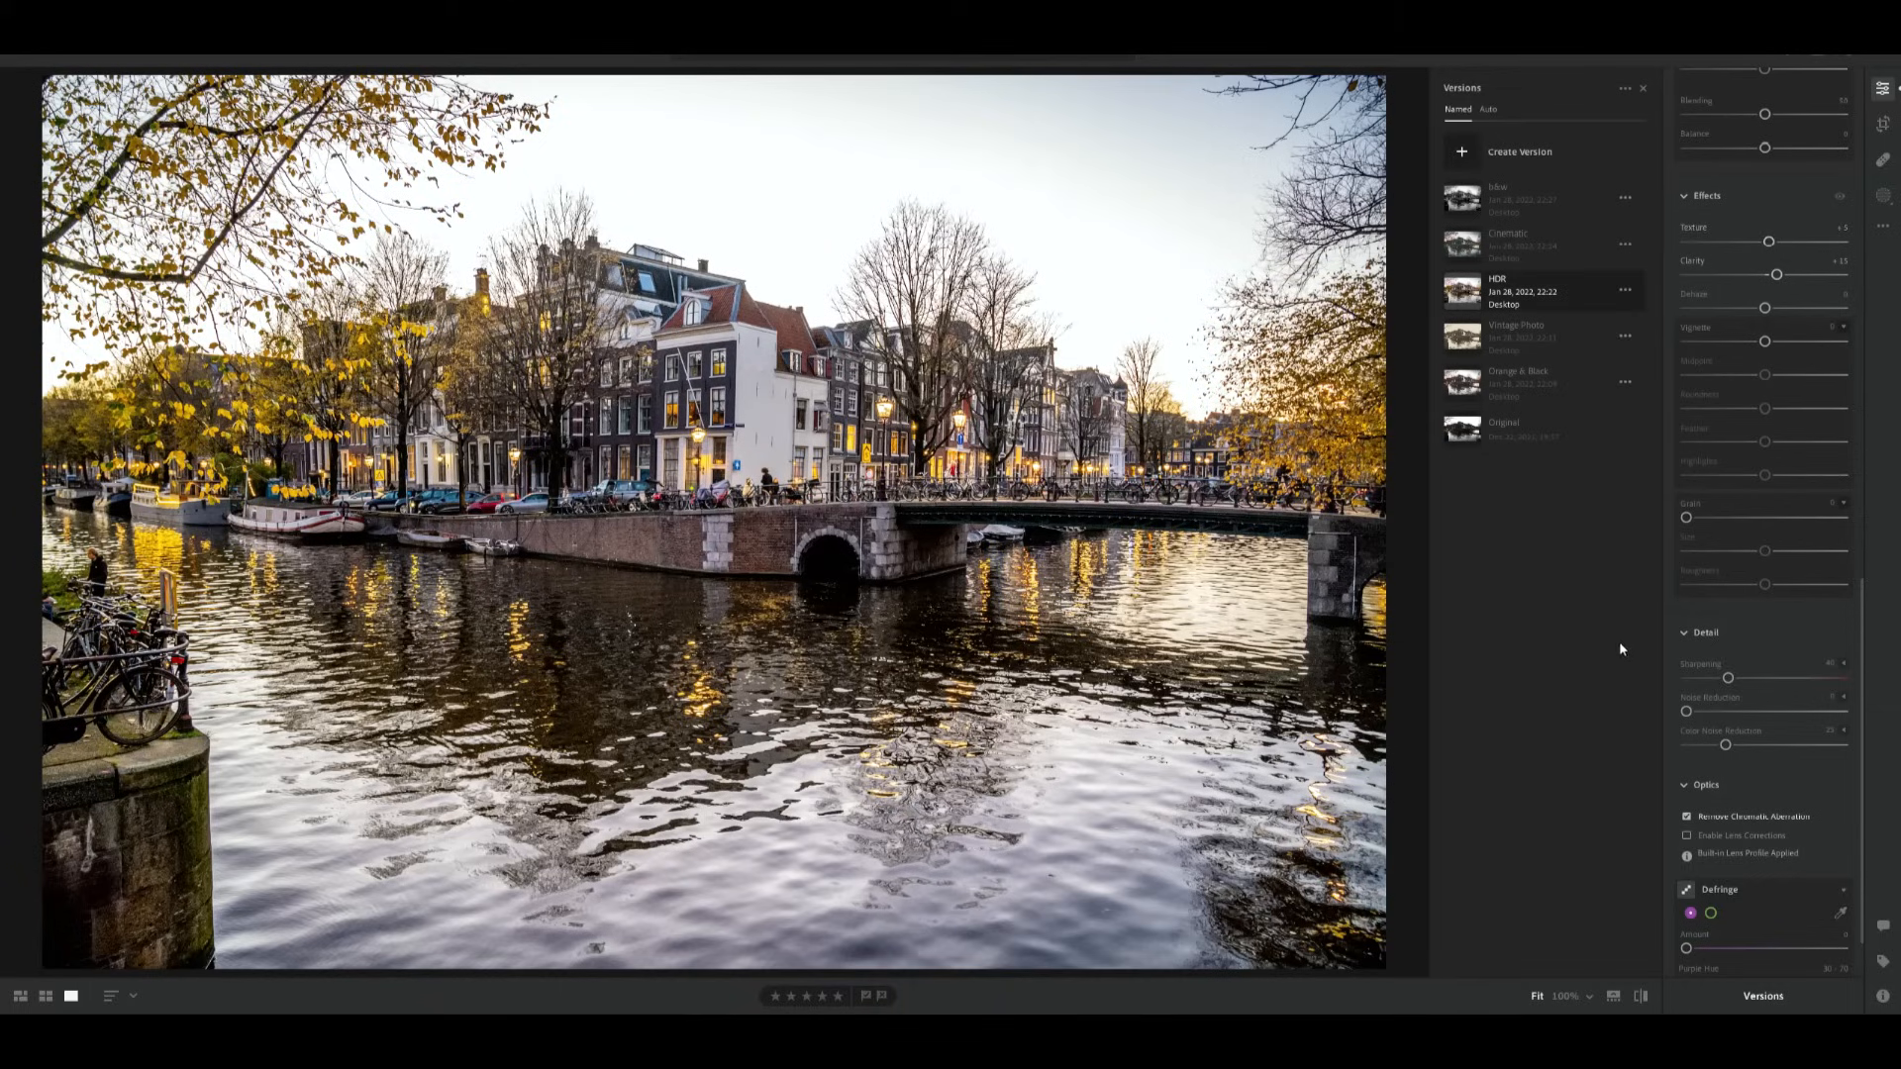
scroll(1723, 644, "up", 15)
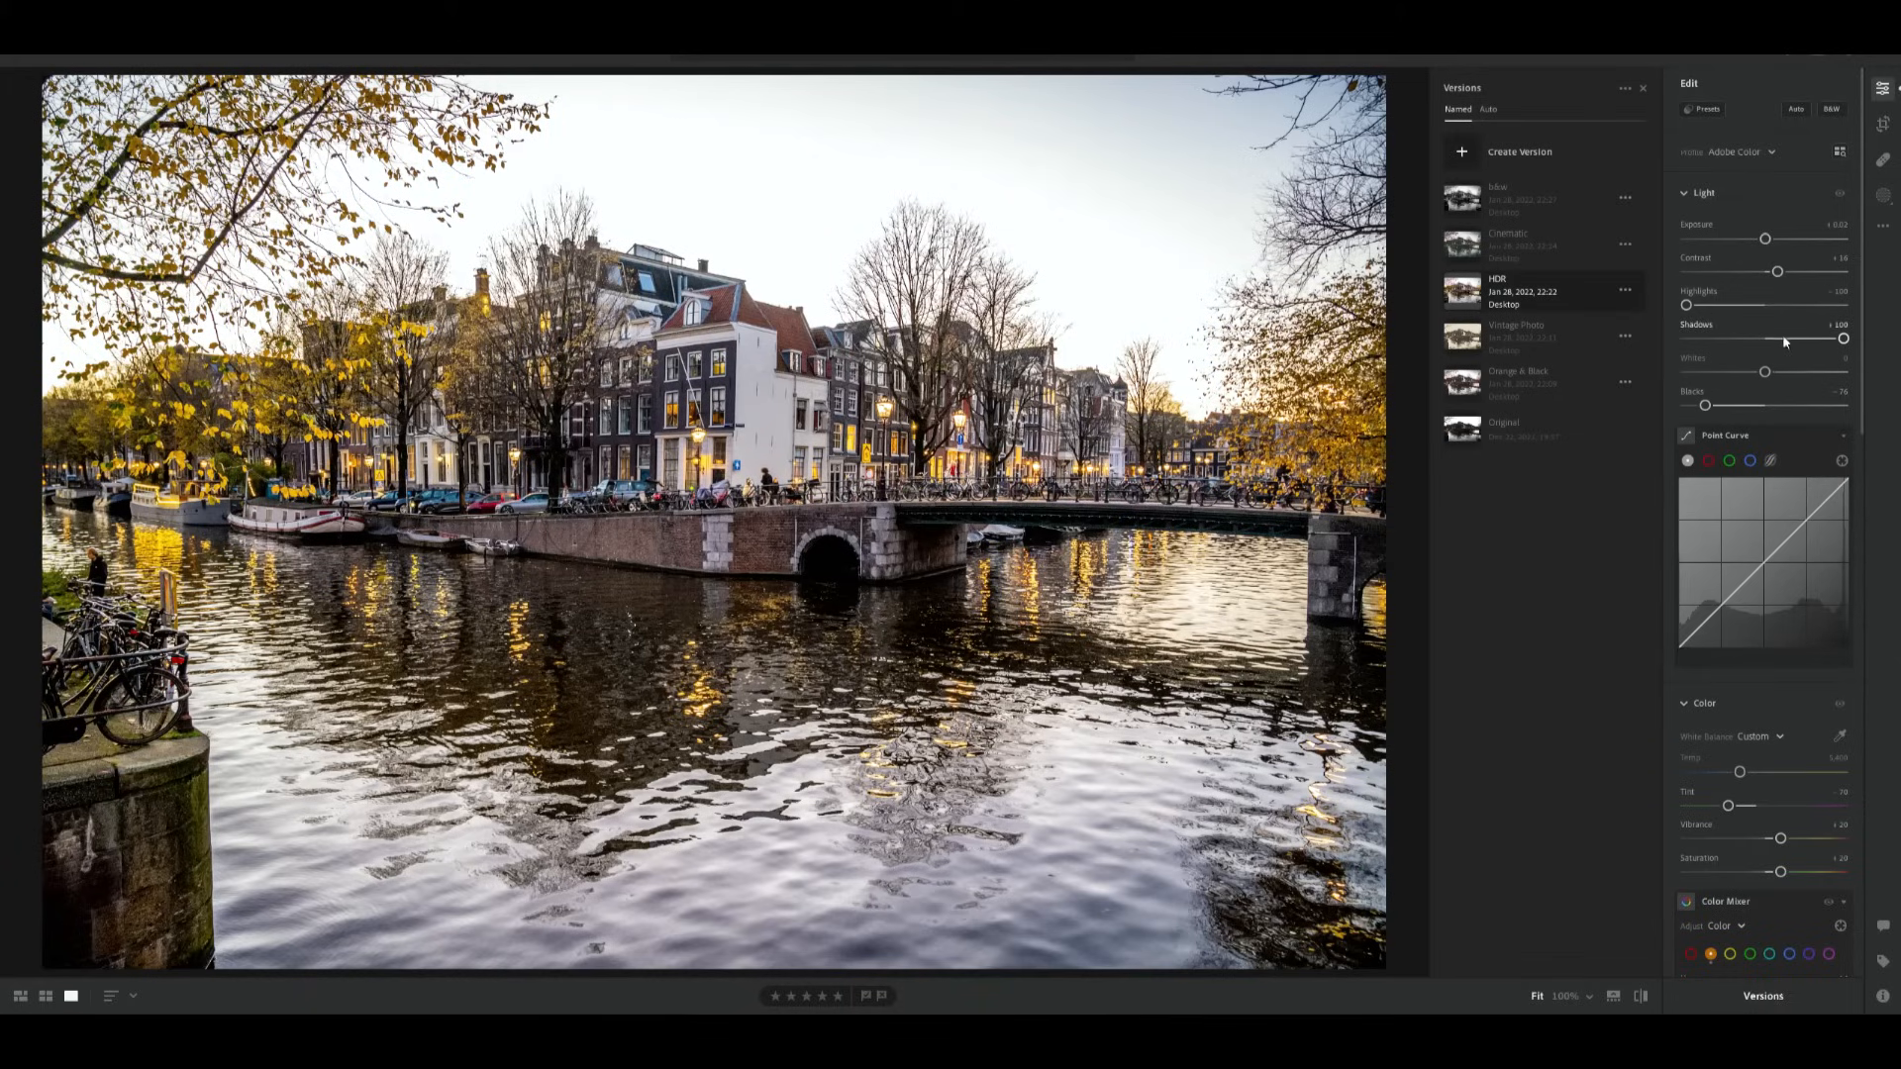
Load the Cinematic version and compare its edit with the unedited photo.
left_click(1528, 236)
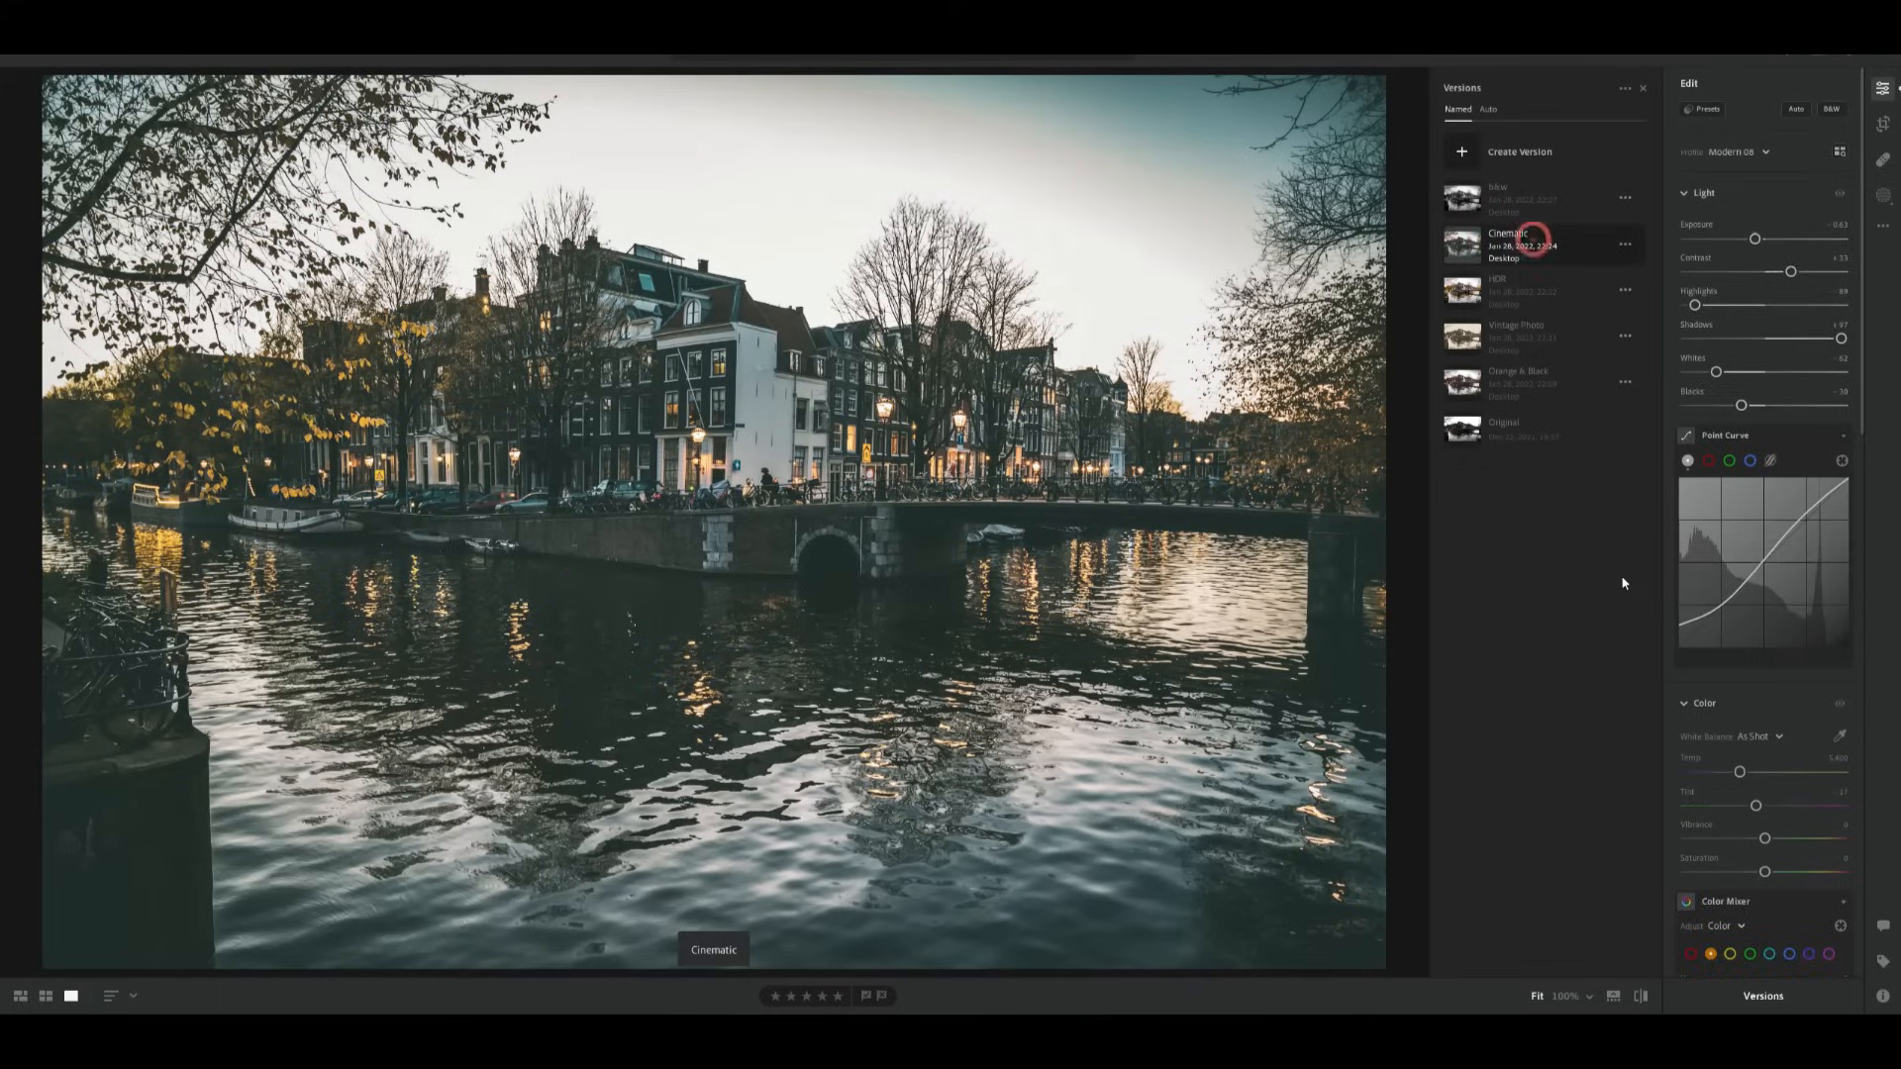
key("backslash")
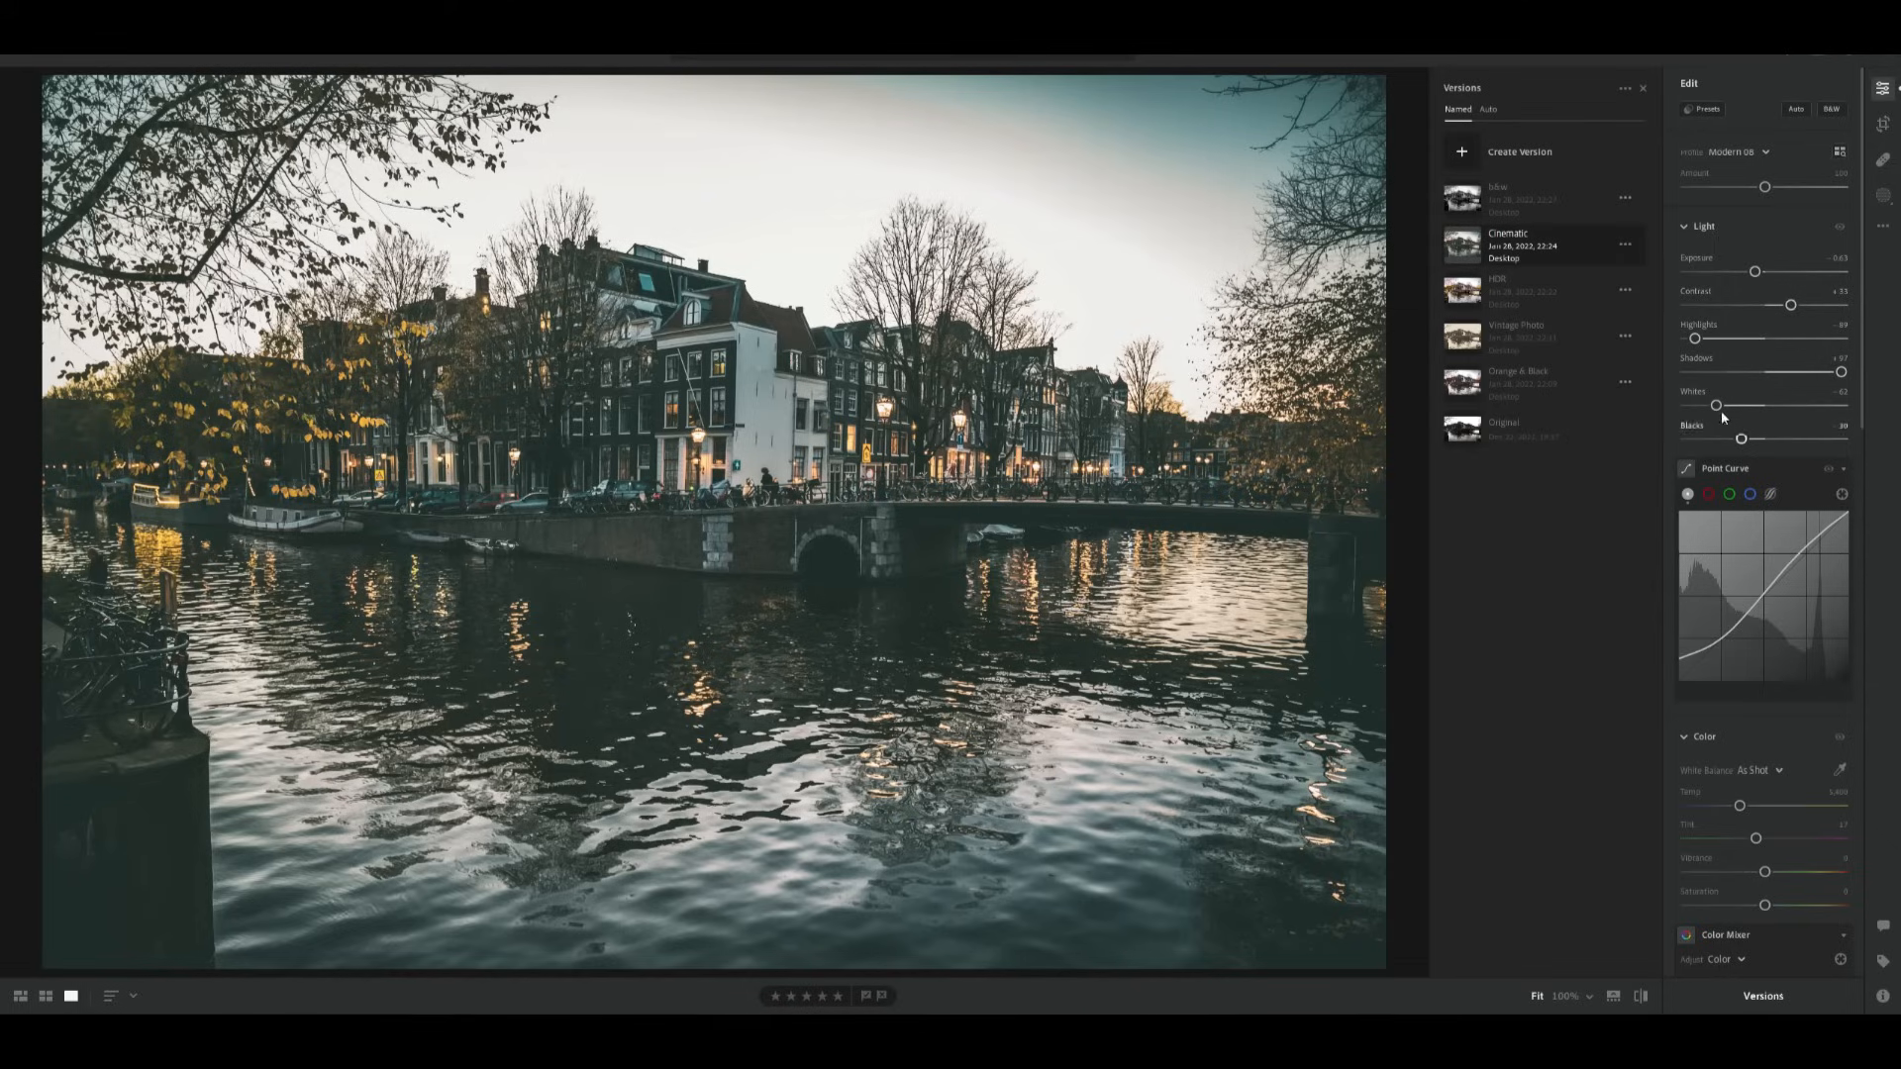
key("backslash")
Examine the Cinematic version's Color Grading for shadows, midtones and highlights, and its Effects and vignette settings.
mouse_move(1679, 675)
scroll(1710, 802, "down", 5)
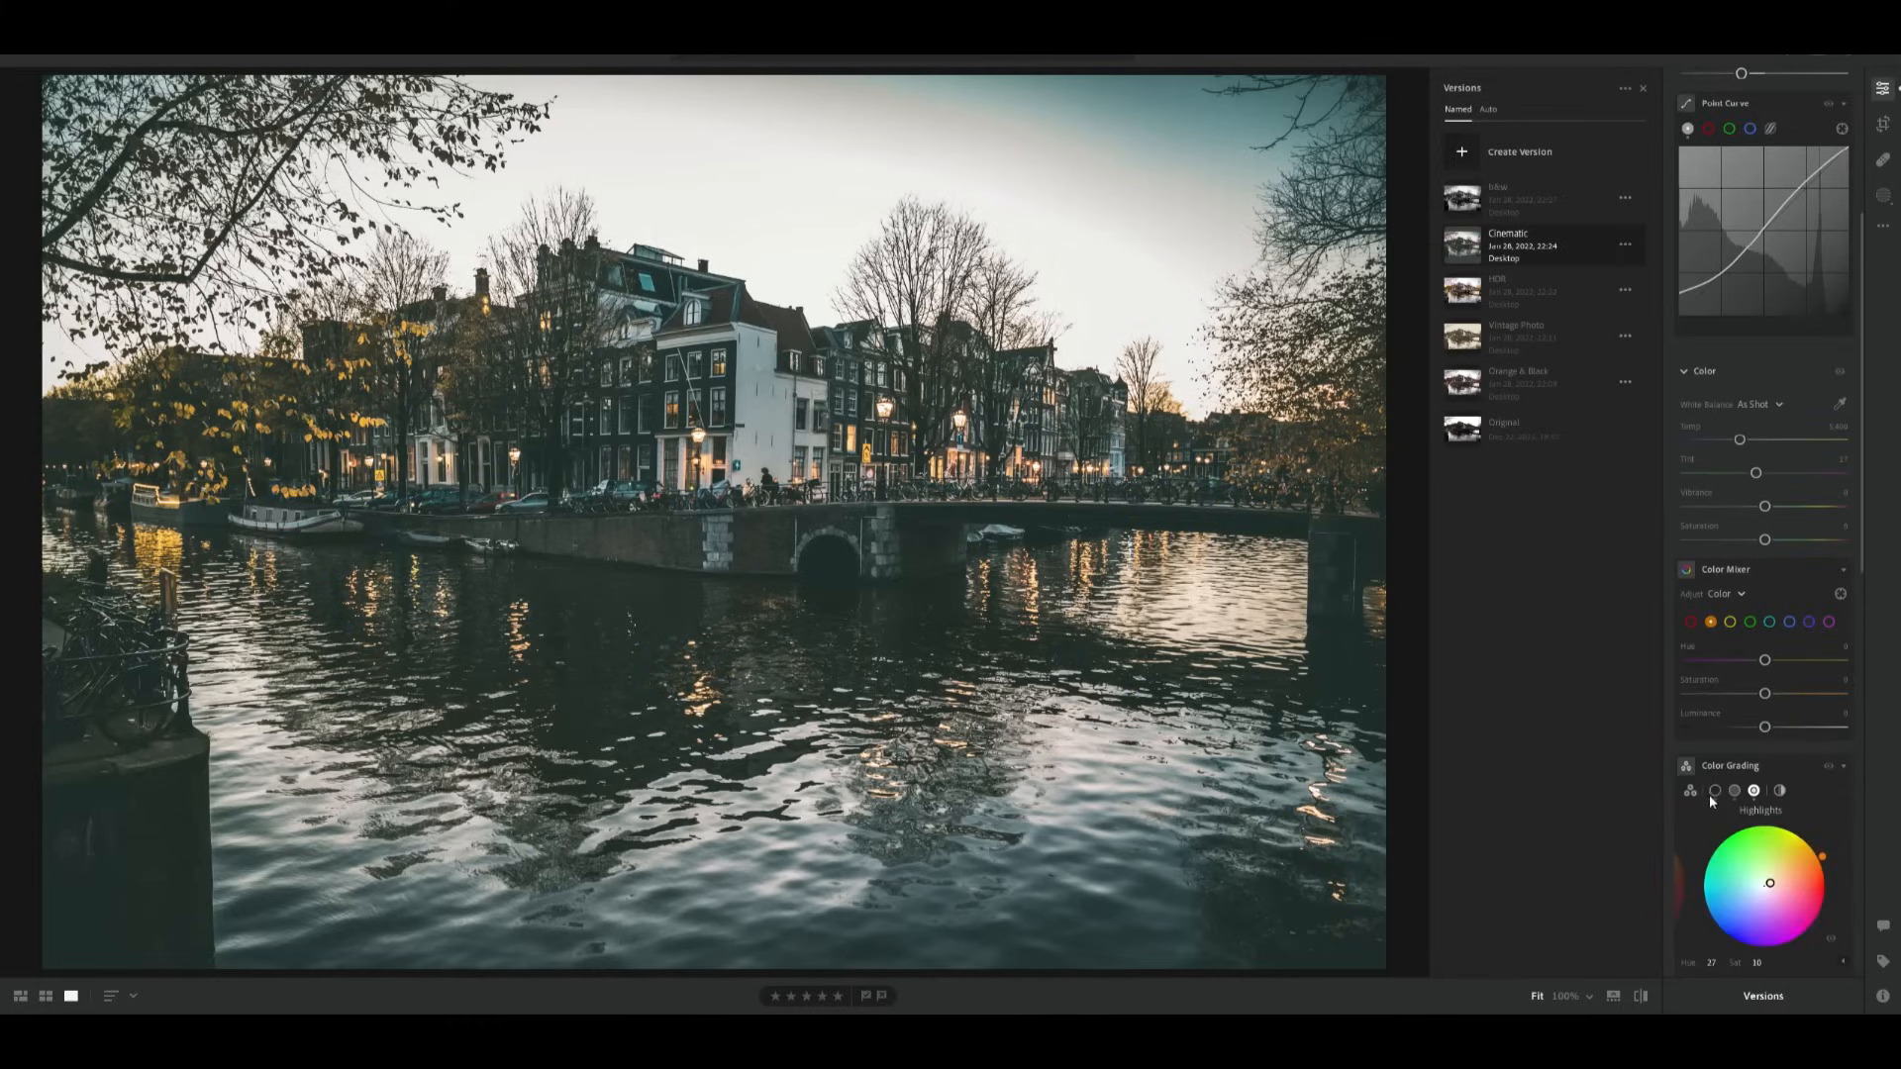
scroll(1727, 743, "down", 2)
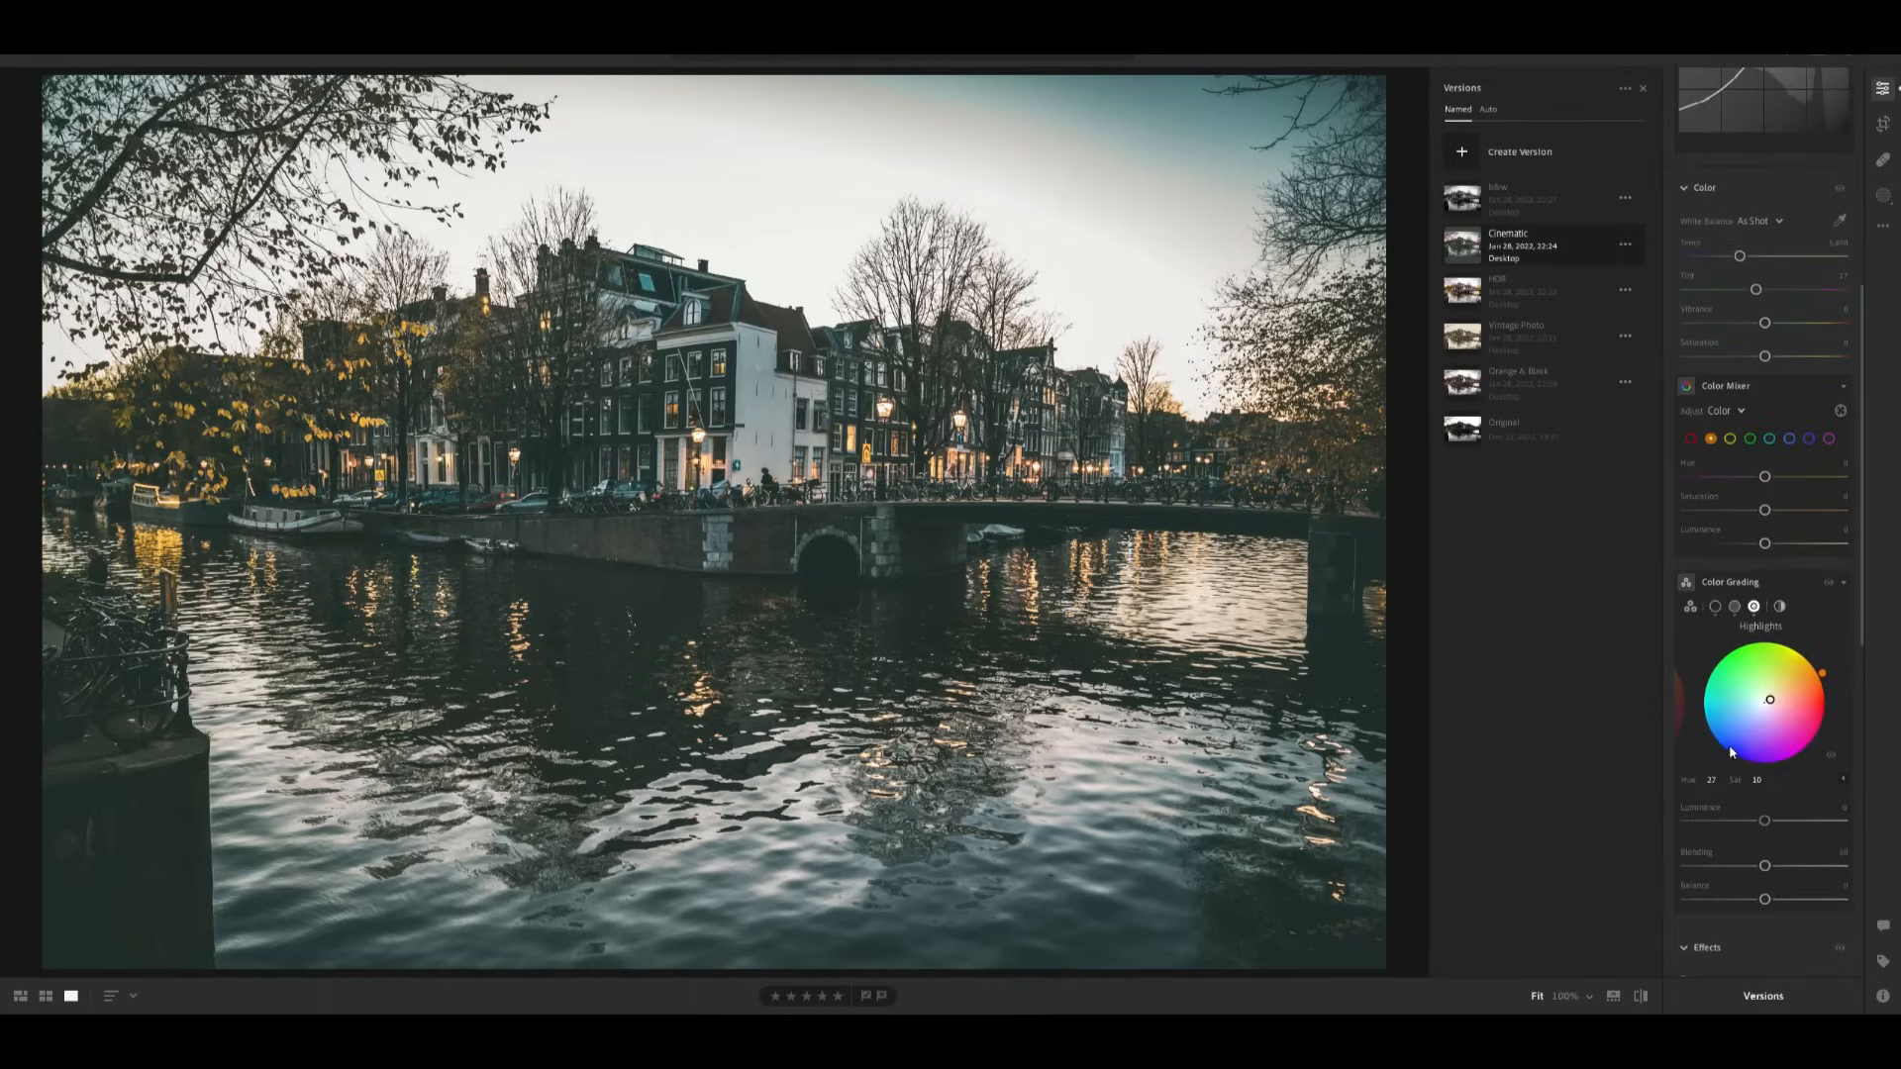
left_click(1714, 606)
left_click(1736, 607)
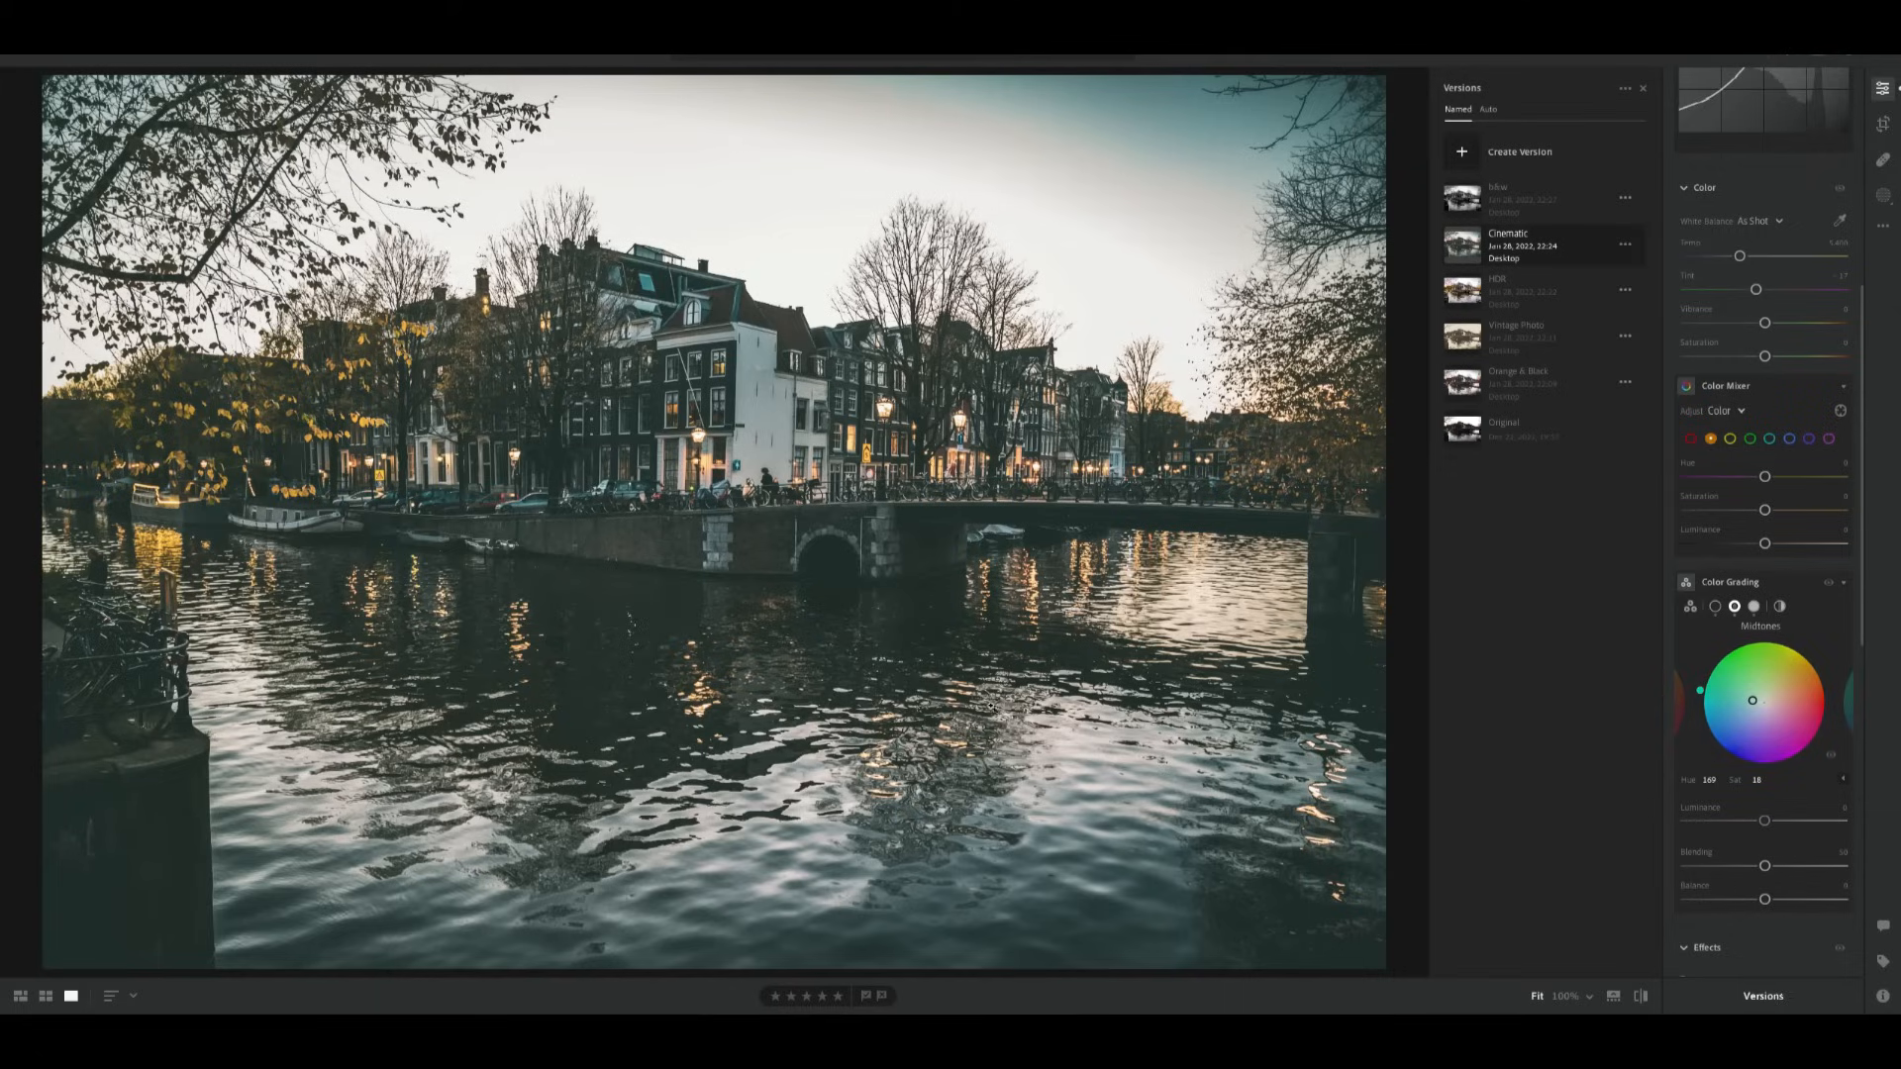
left_click(1755, 606)
scroll(1760, 695, "down", 3)
scroll(1760, 695, "down", 3)
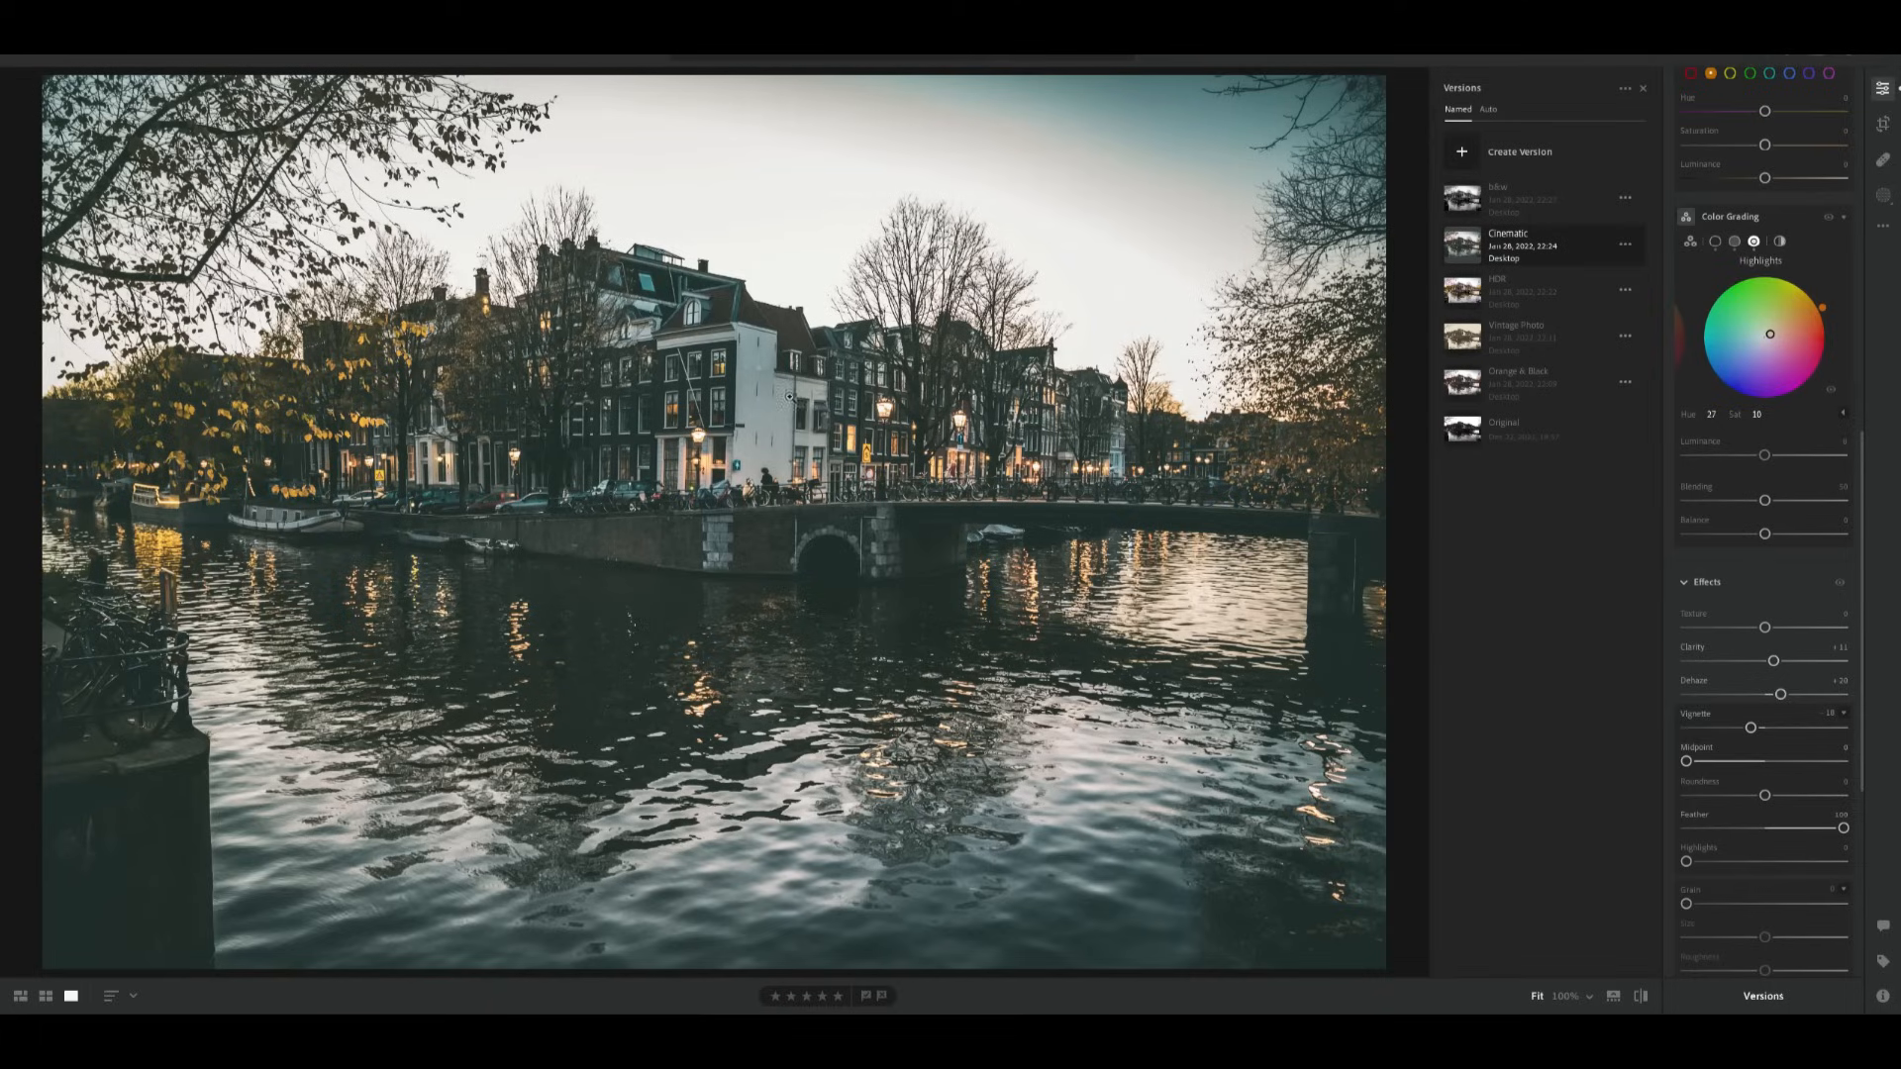
Load the black-and-white version and examine its Light settings, point curve, Vibrance and Saturation.
left_click(1512, 208)
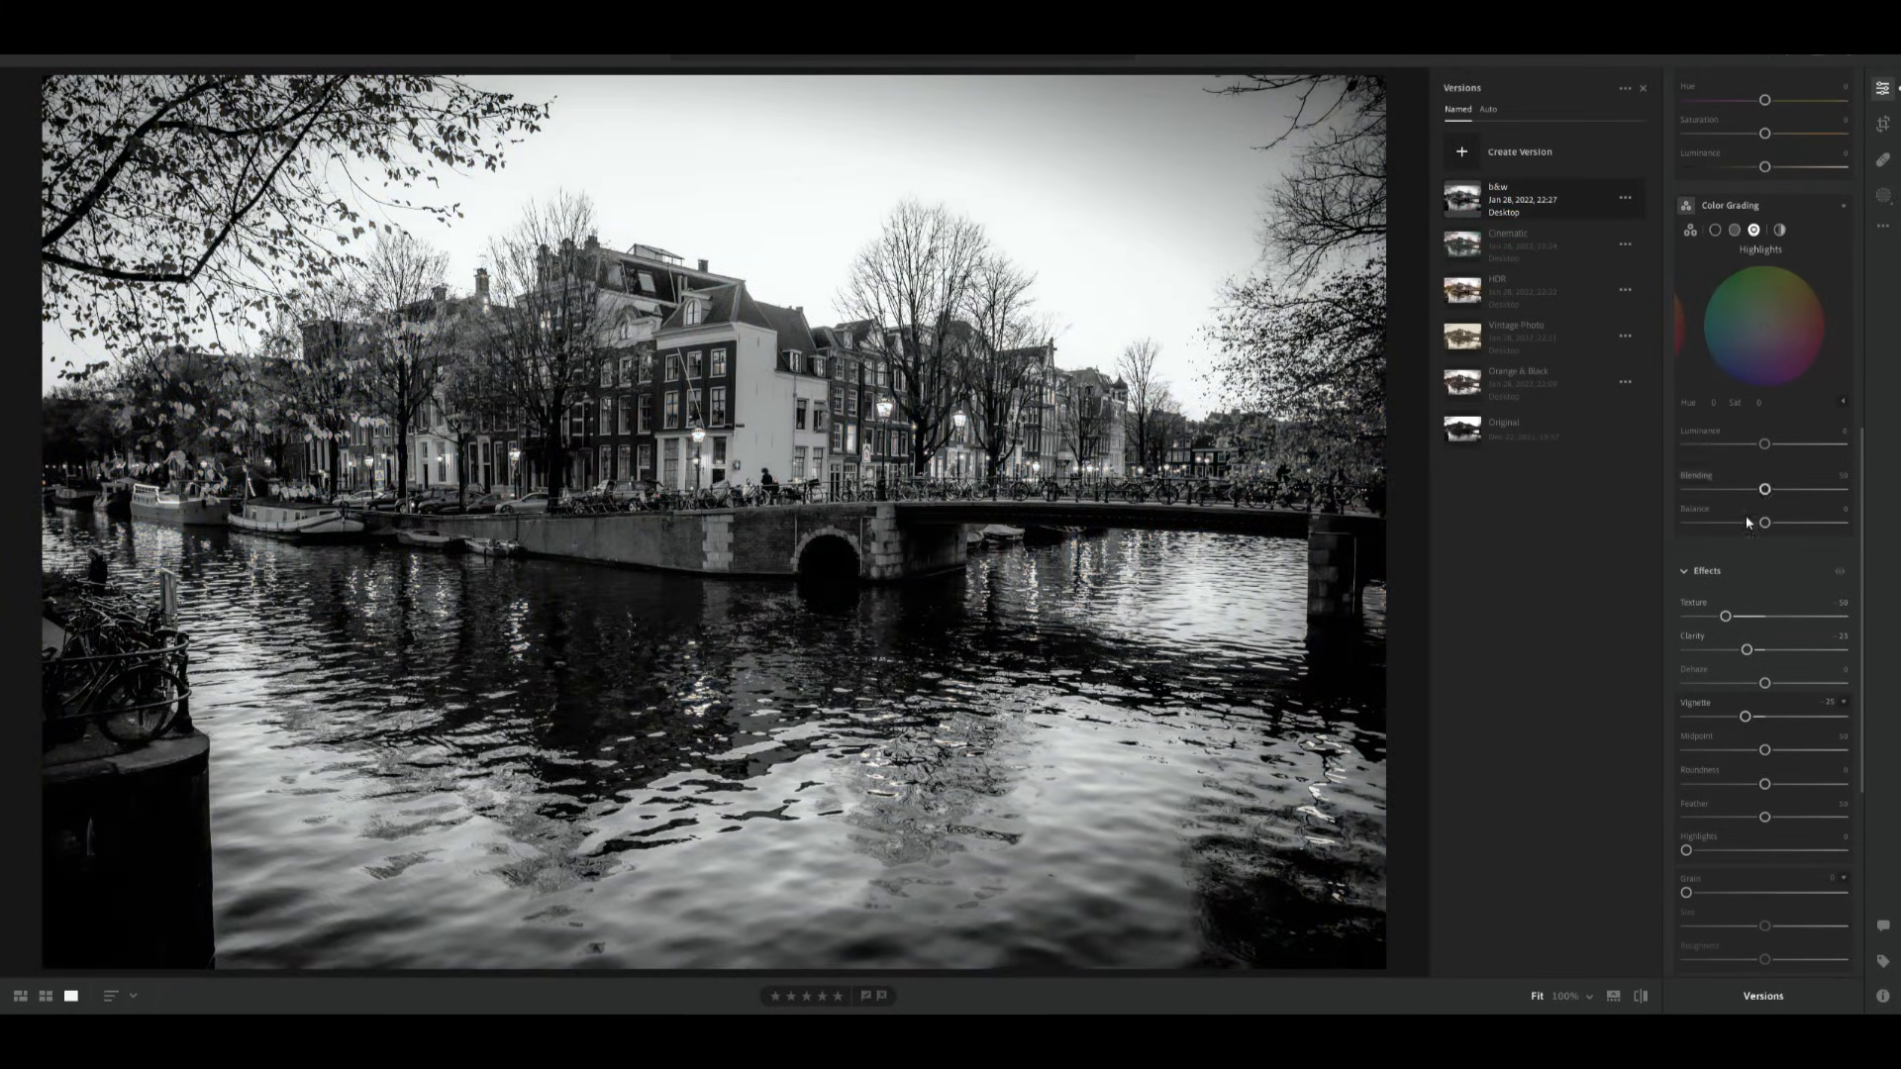
scroll(1767, 396, "up", 10)
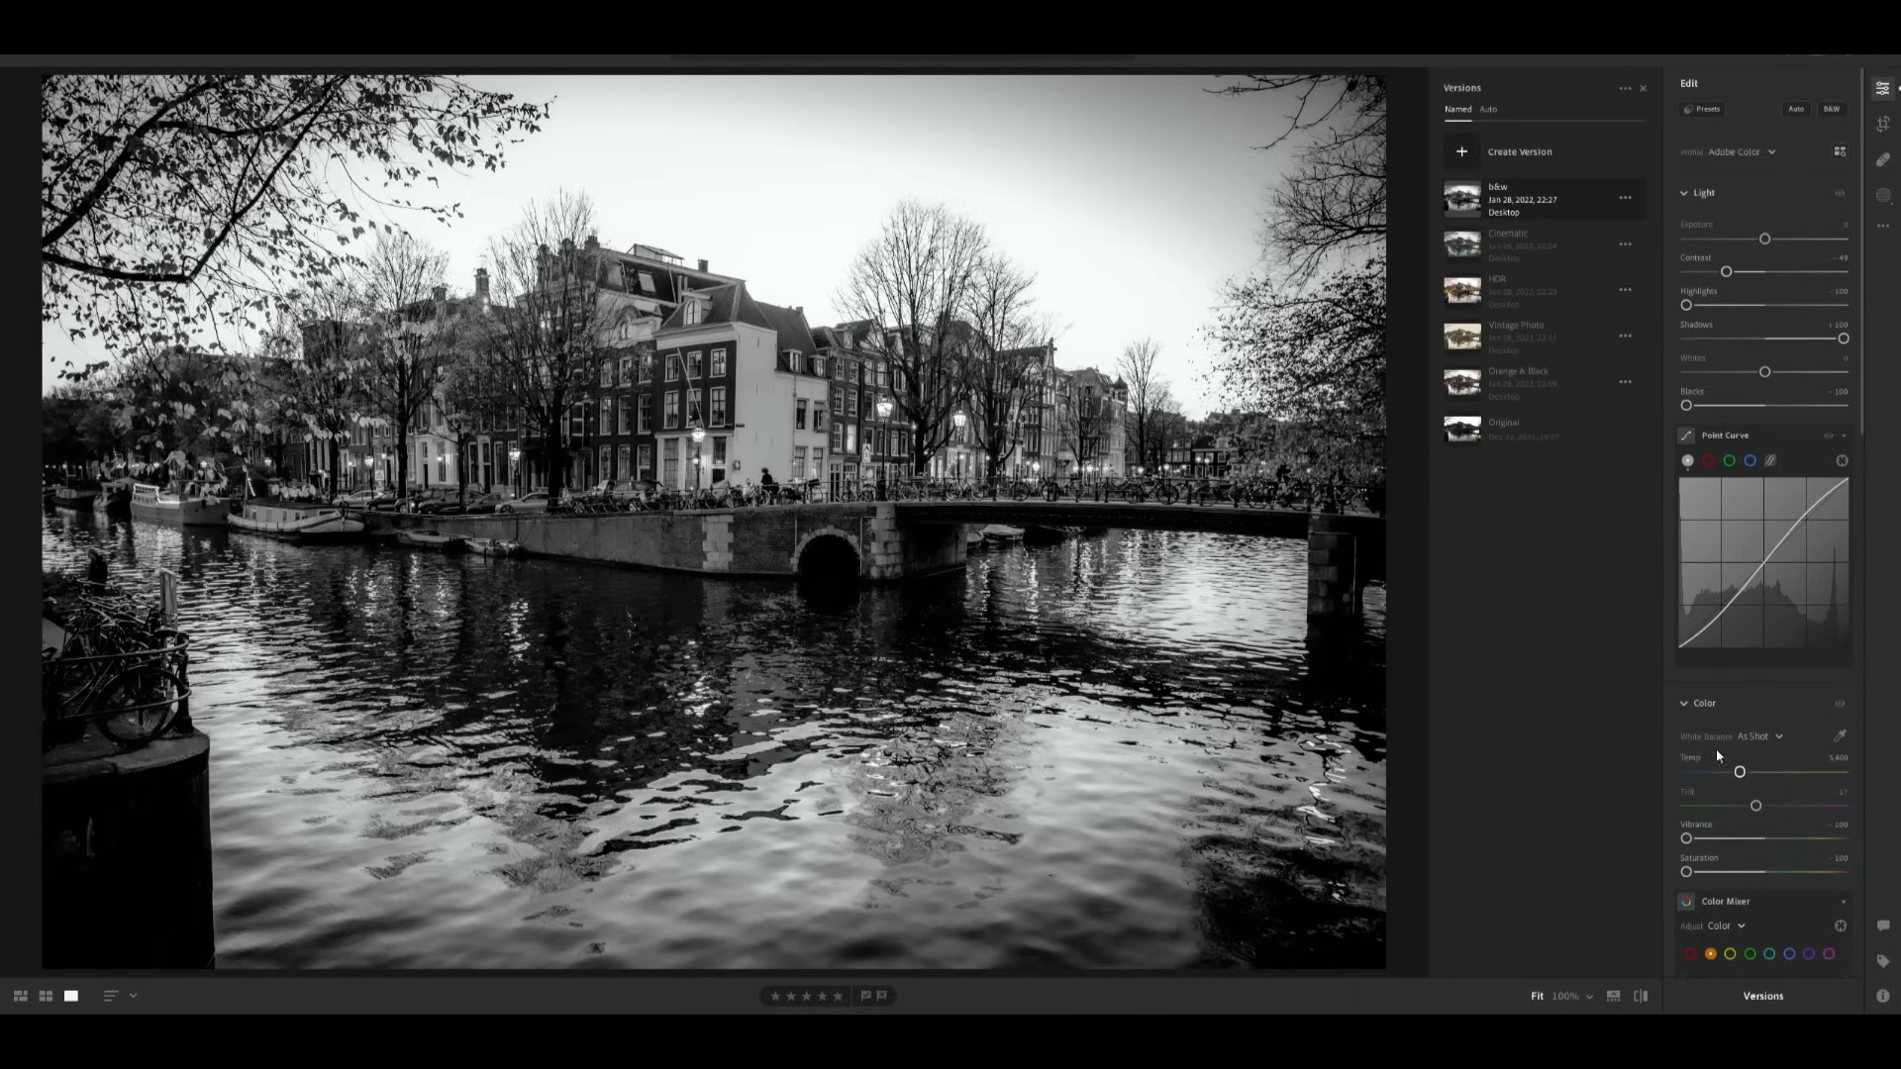
scroll(1716, 755, "down", 3)
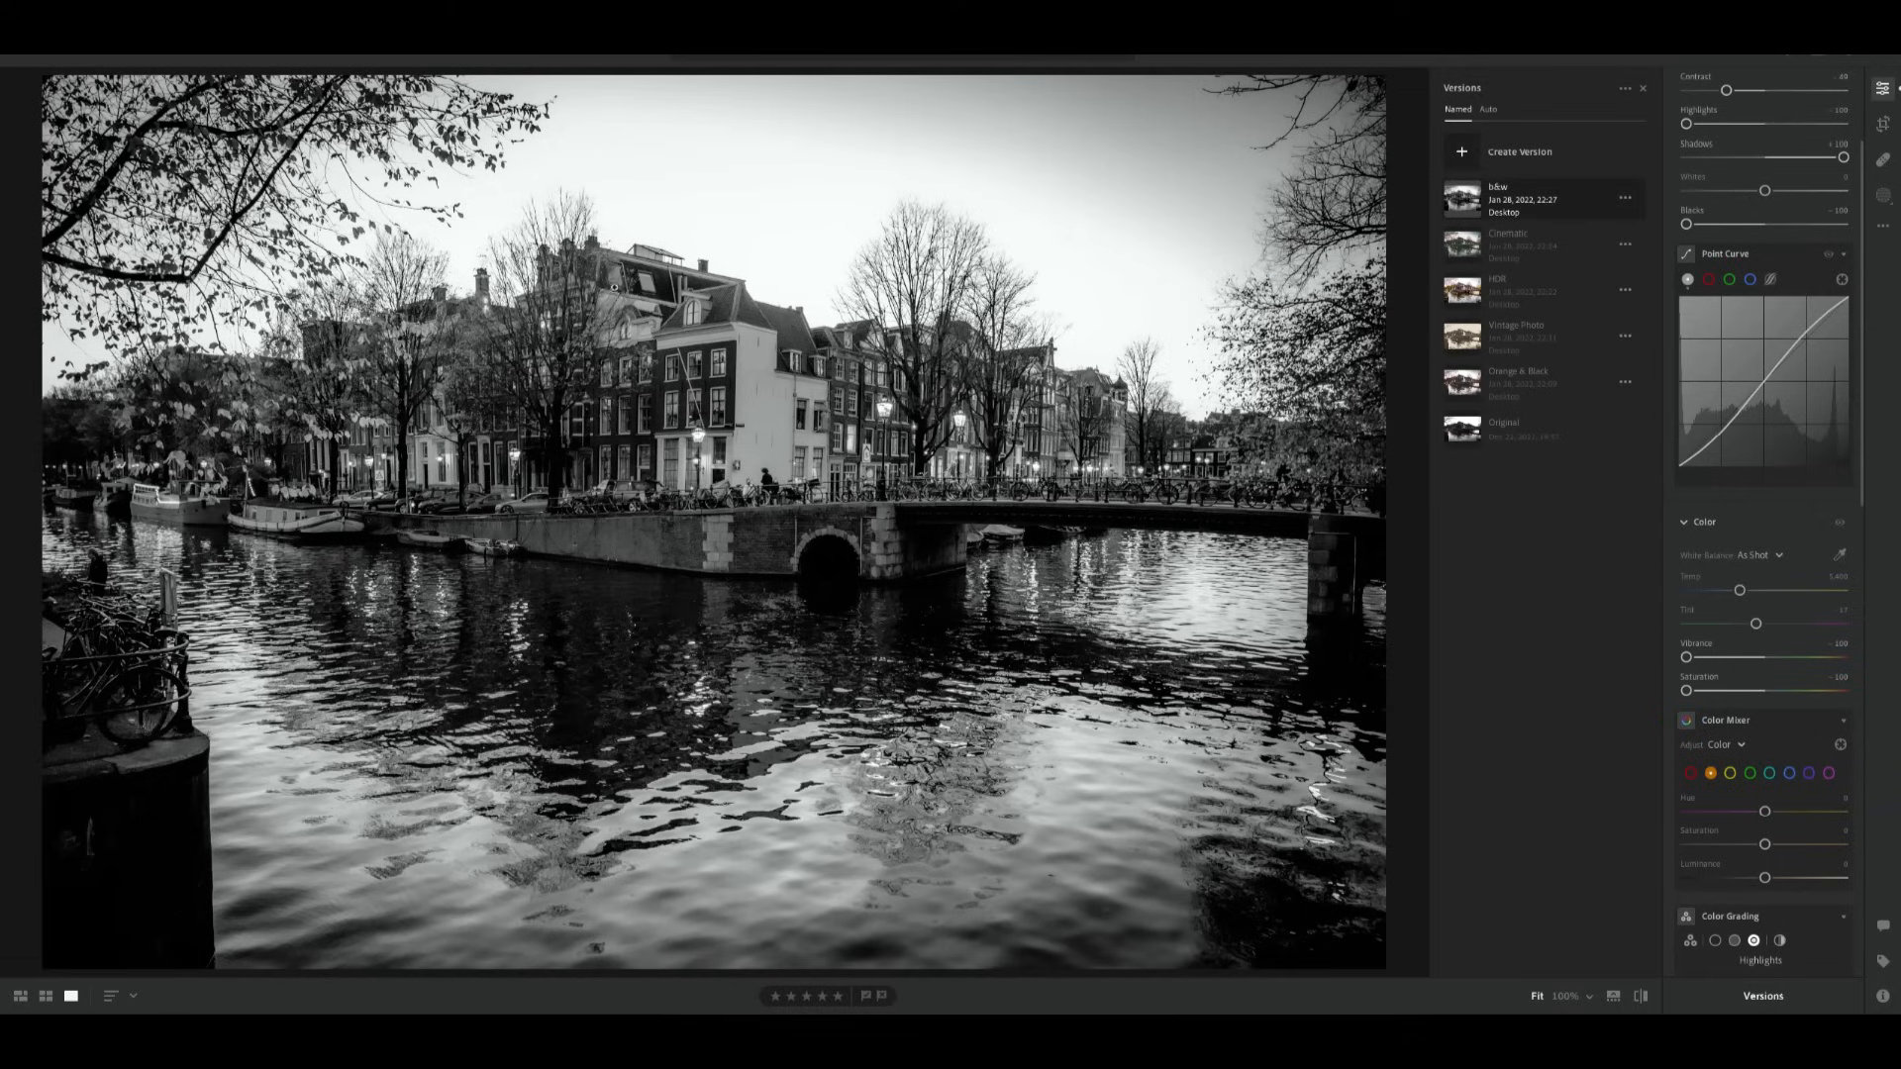
scroll(1696, 674, "up", 3)
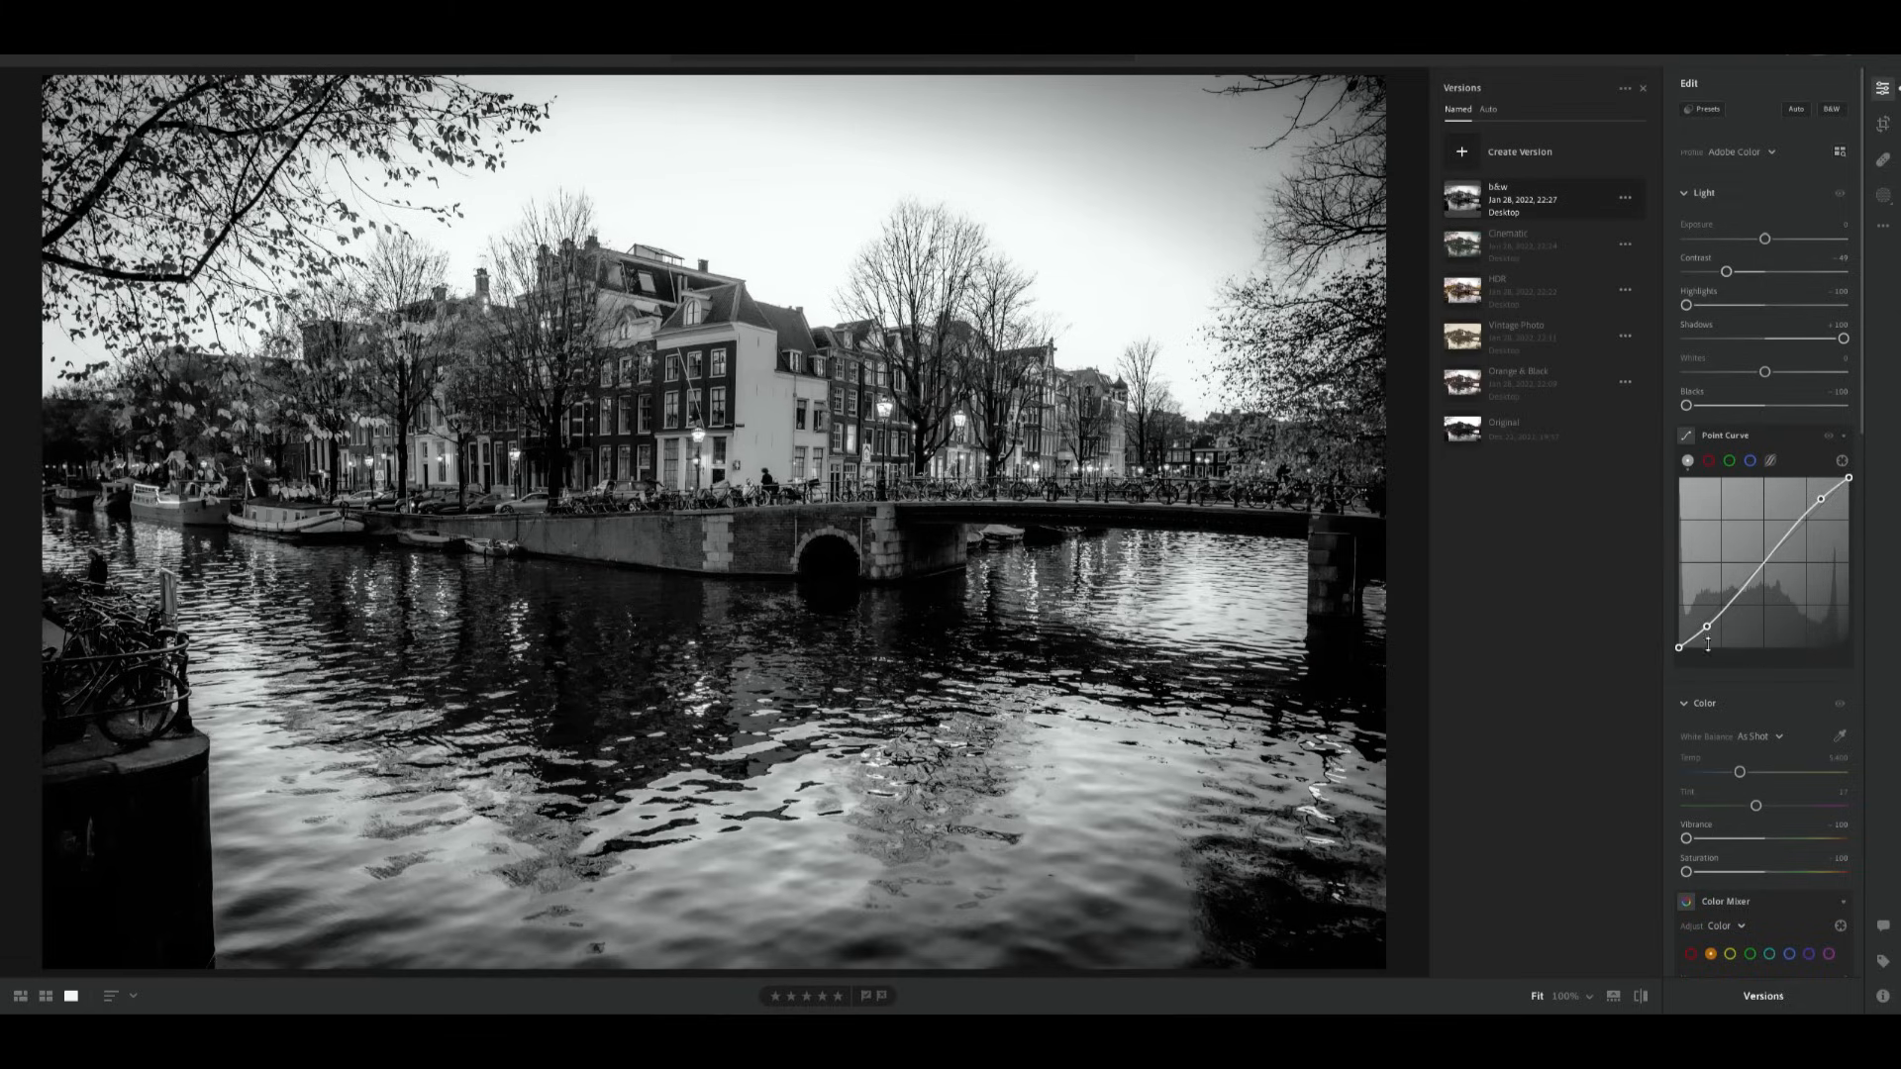
Examine the black-and-white version's Color Grading and Effects settings and compare the edit with the unedited photo.
scroll(1708, 606, "down", 10)
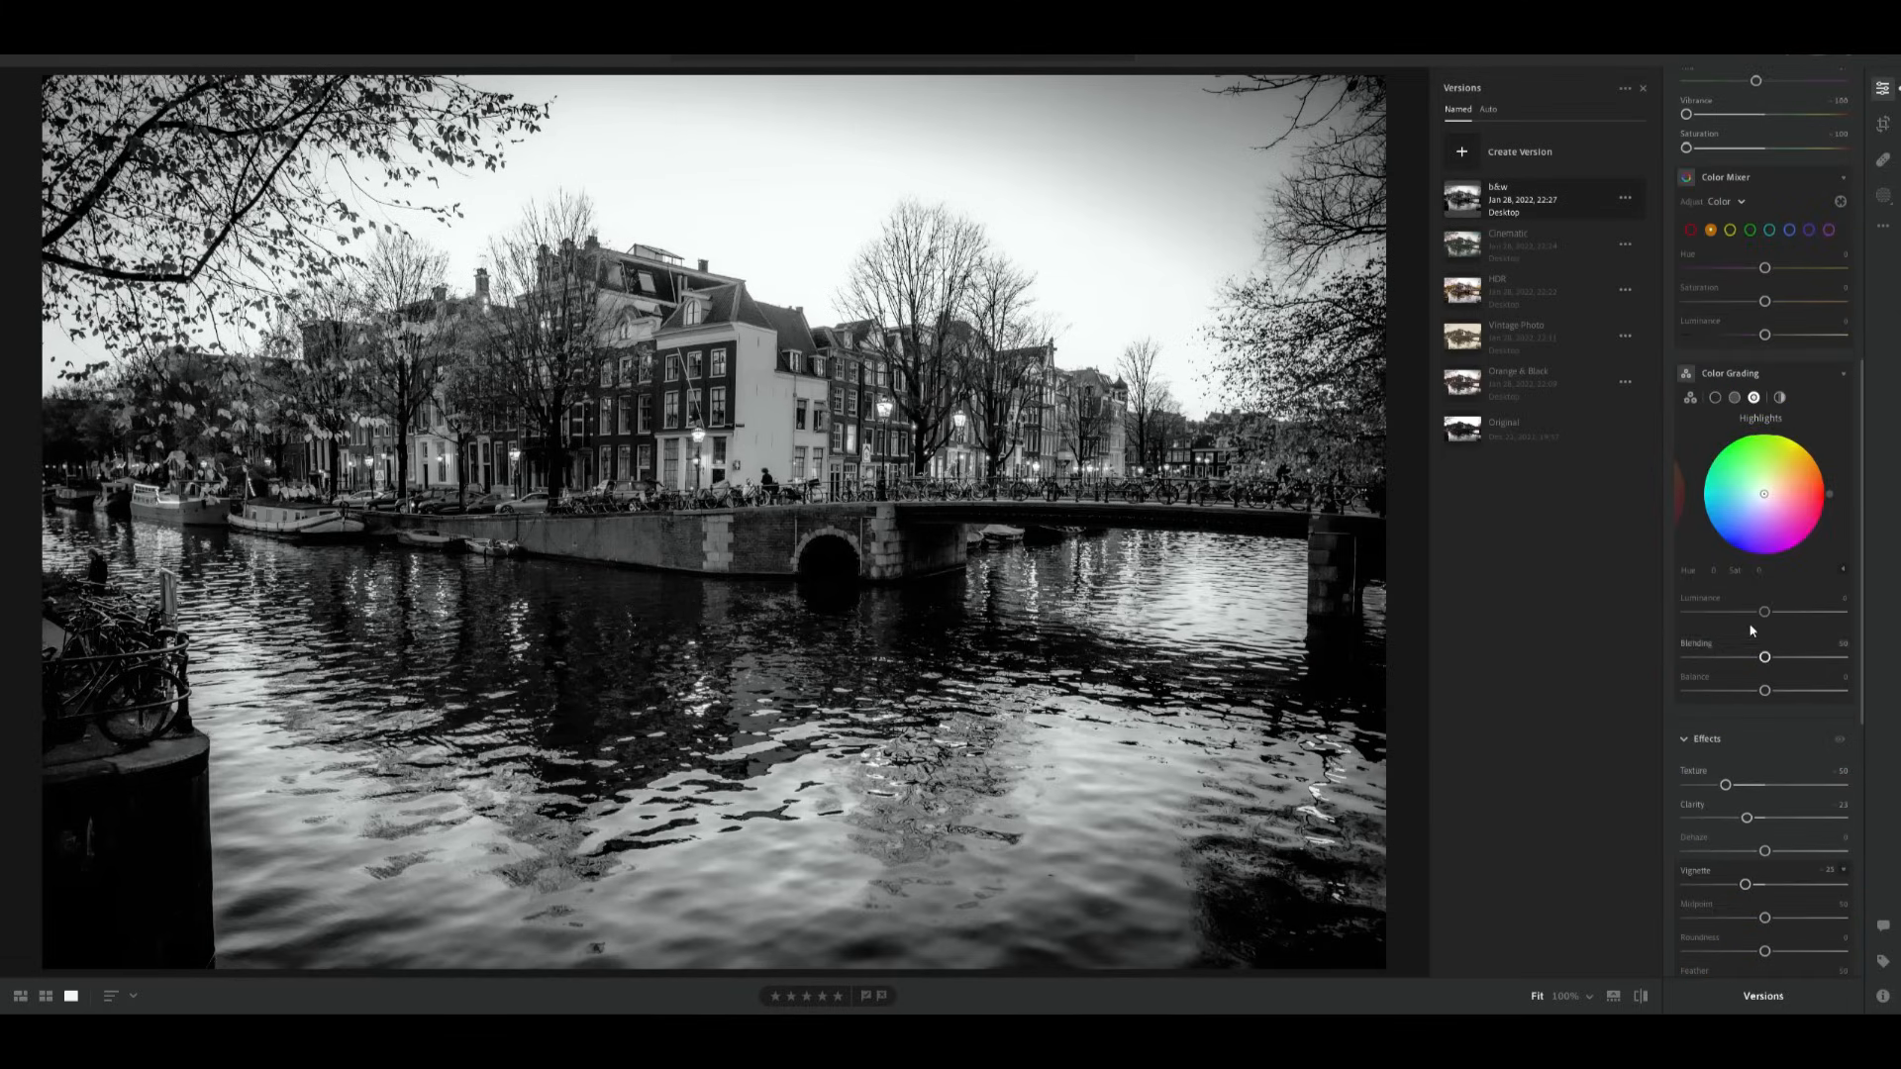
scroll(1816, 832, "down", 5)
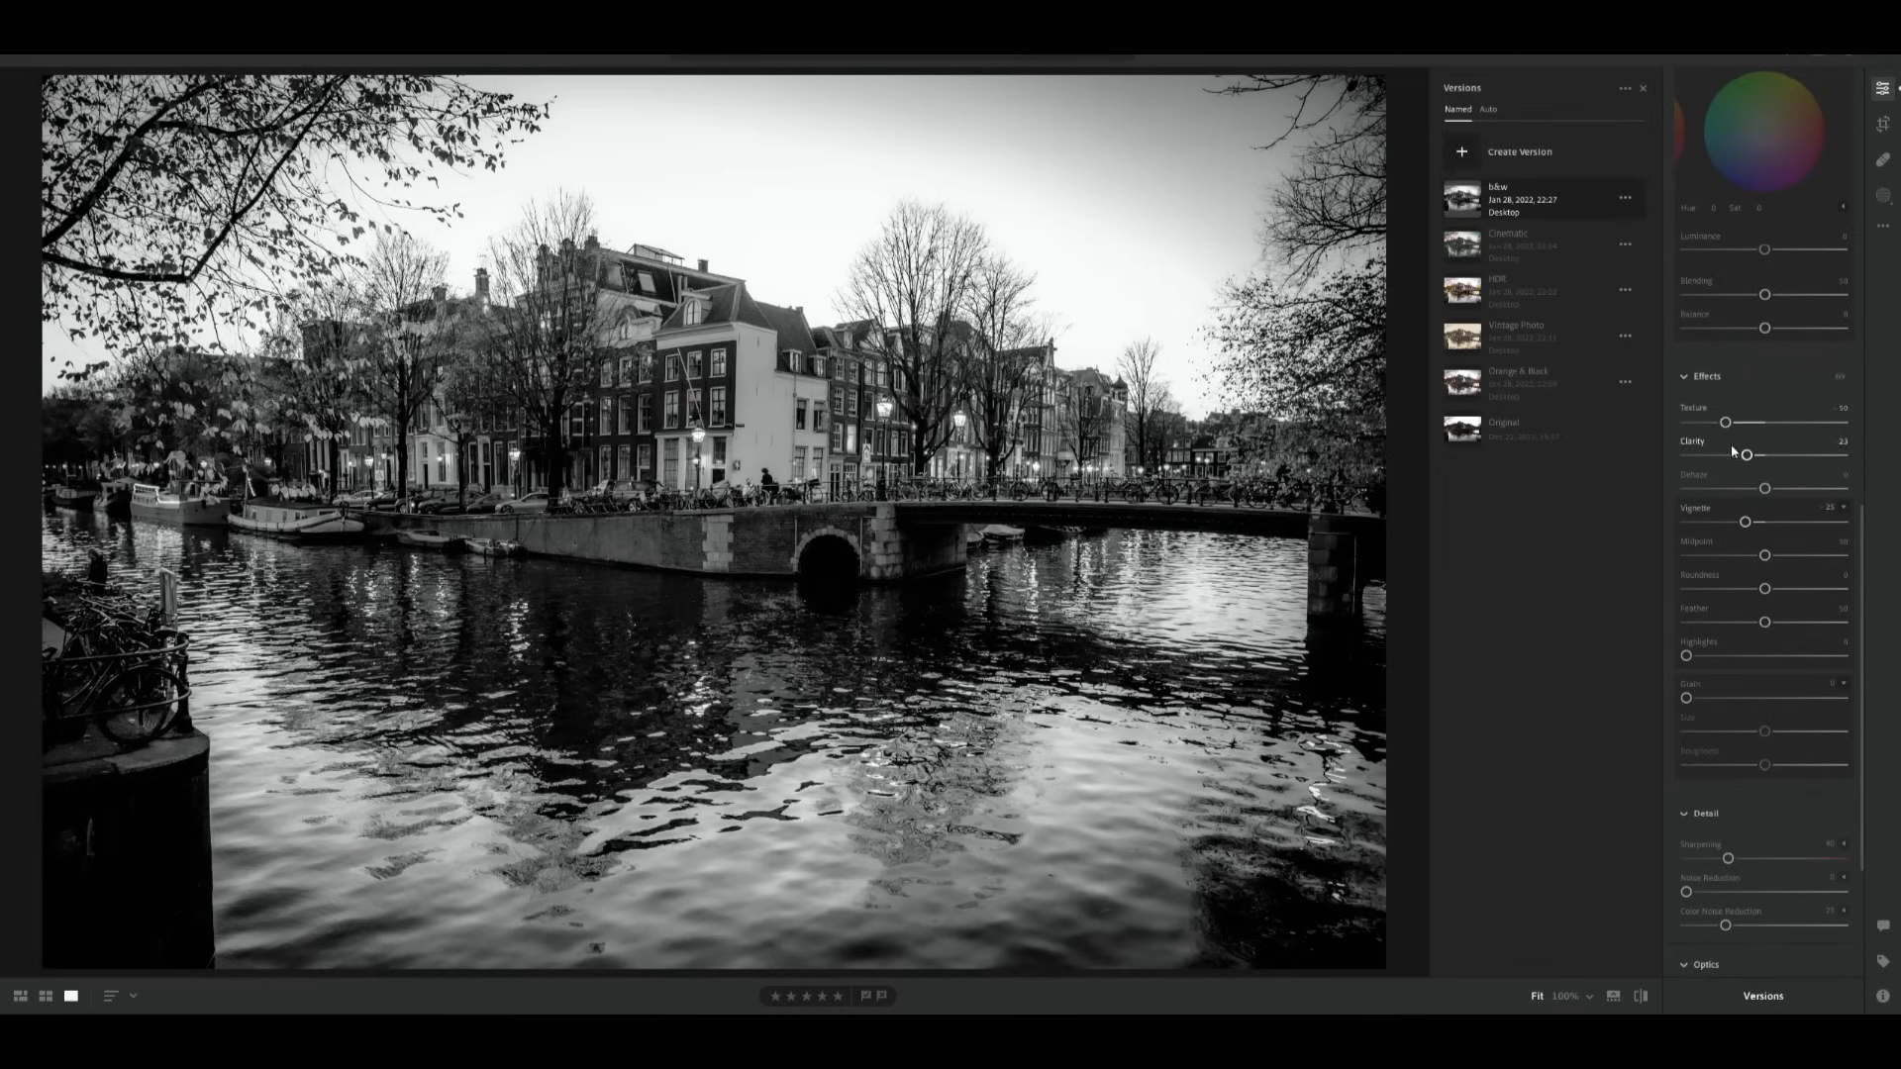
key("backslash")
scroll(1771, 592, "up", 10)
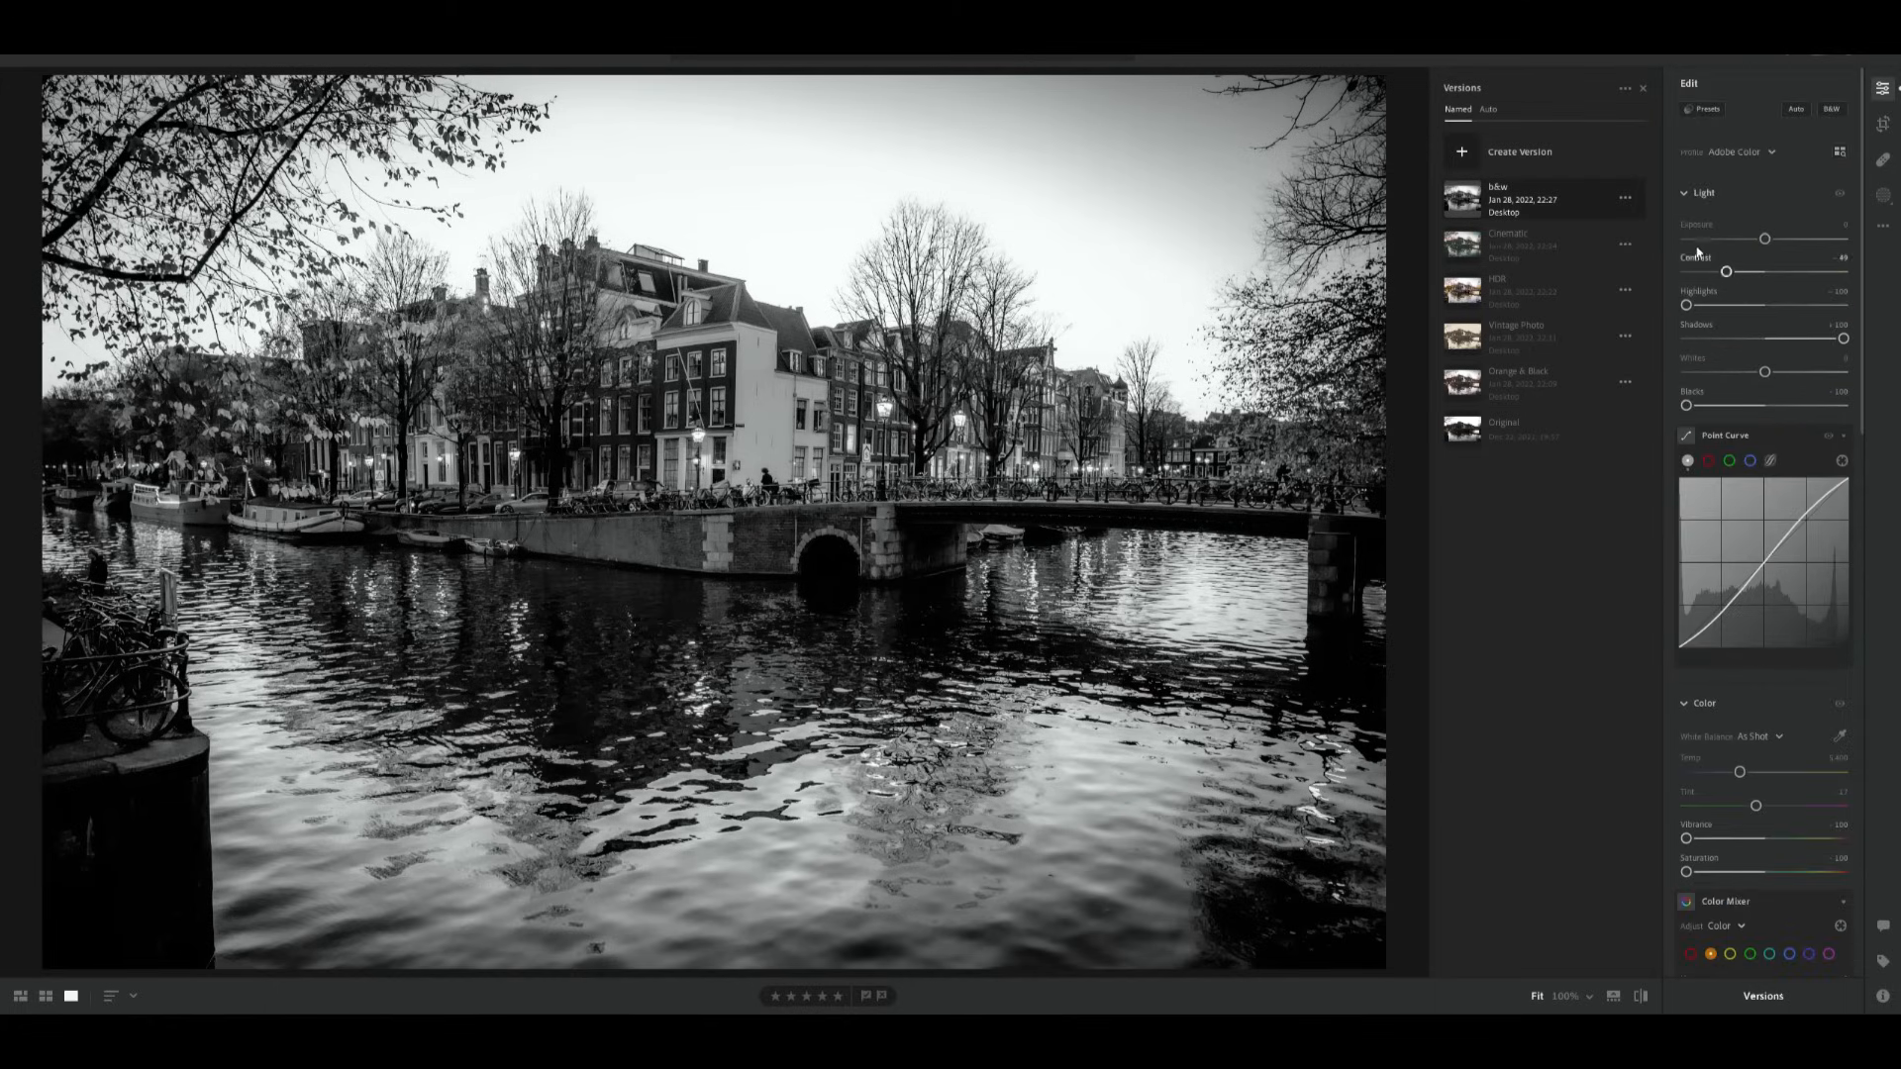
Load the Original, Orange & Black, Vintage Photo, HDR and Cinematic versions one after another to compare the looks.
left_click(1520, 382)
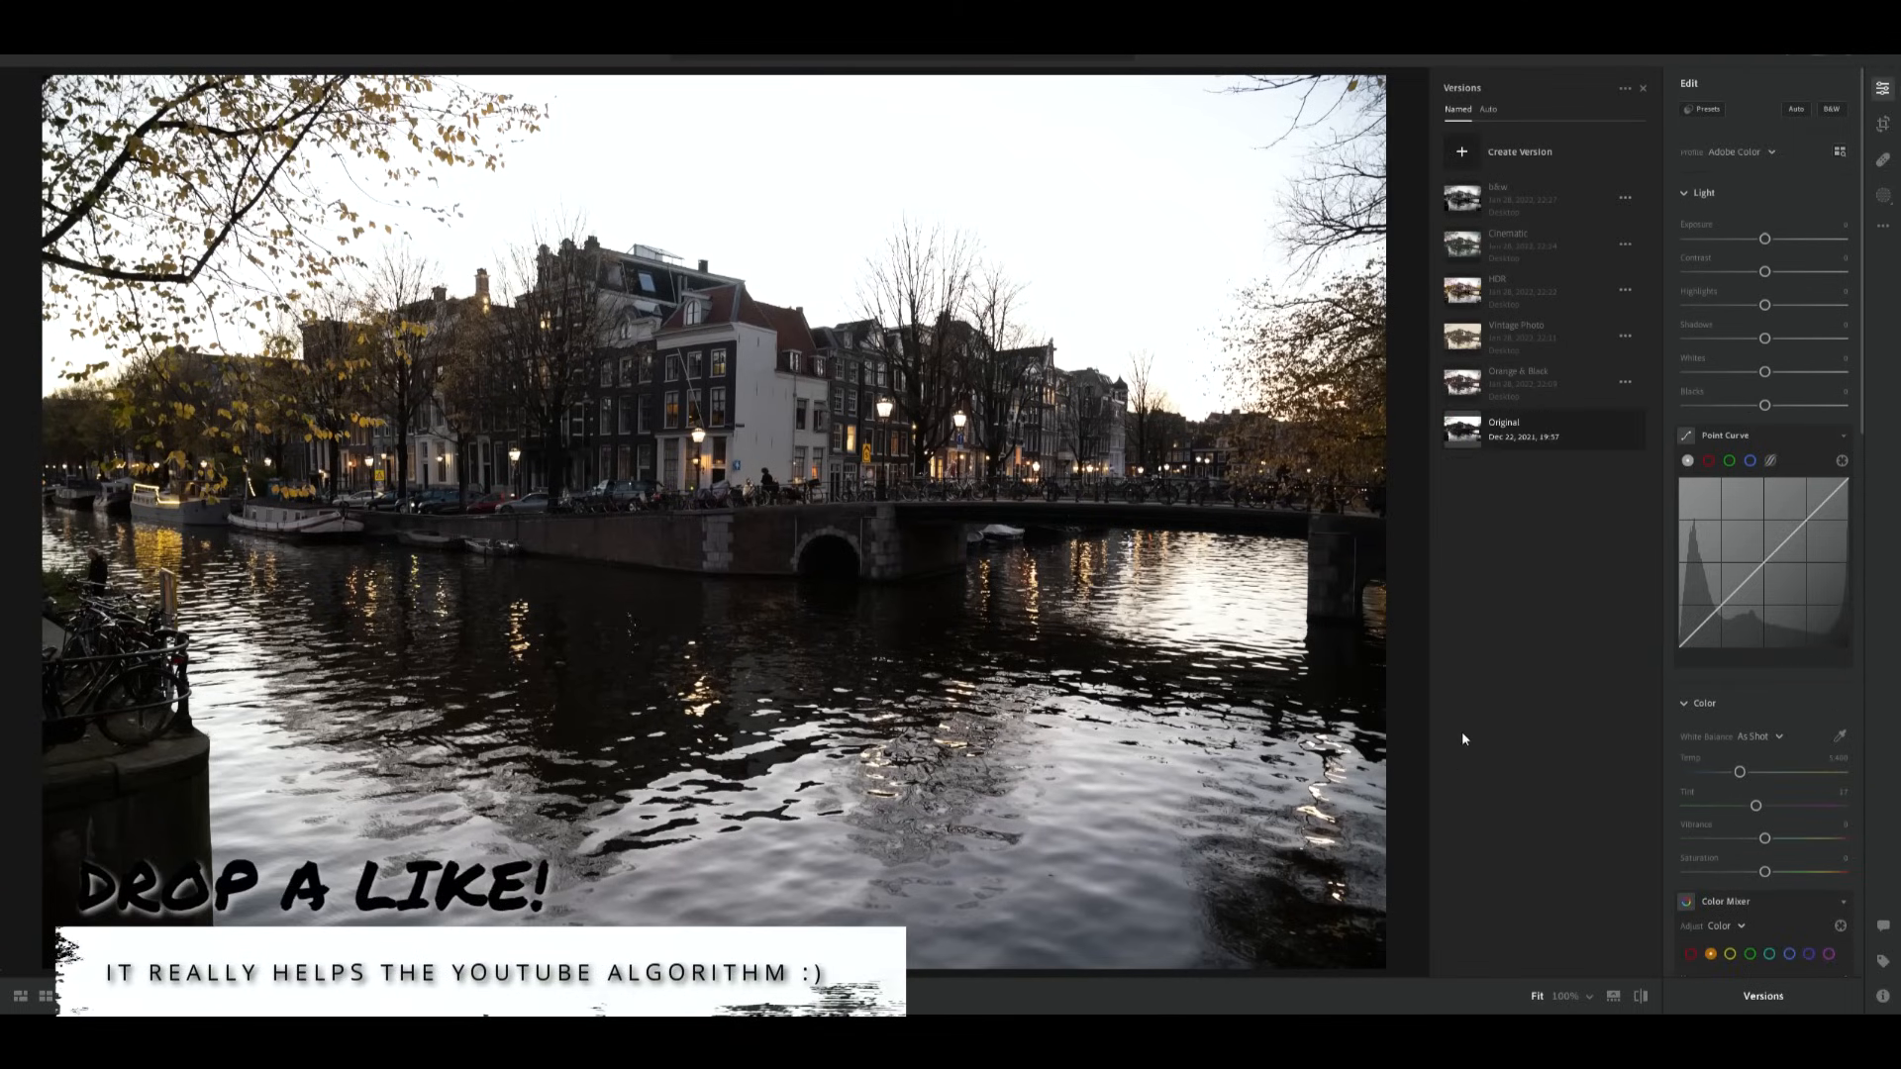
left_click(1468, 384)
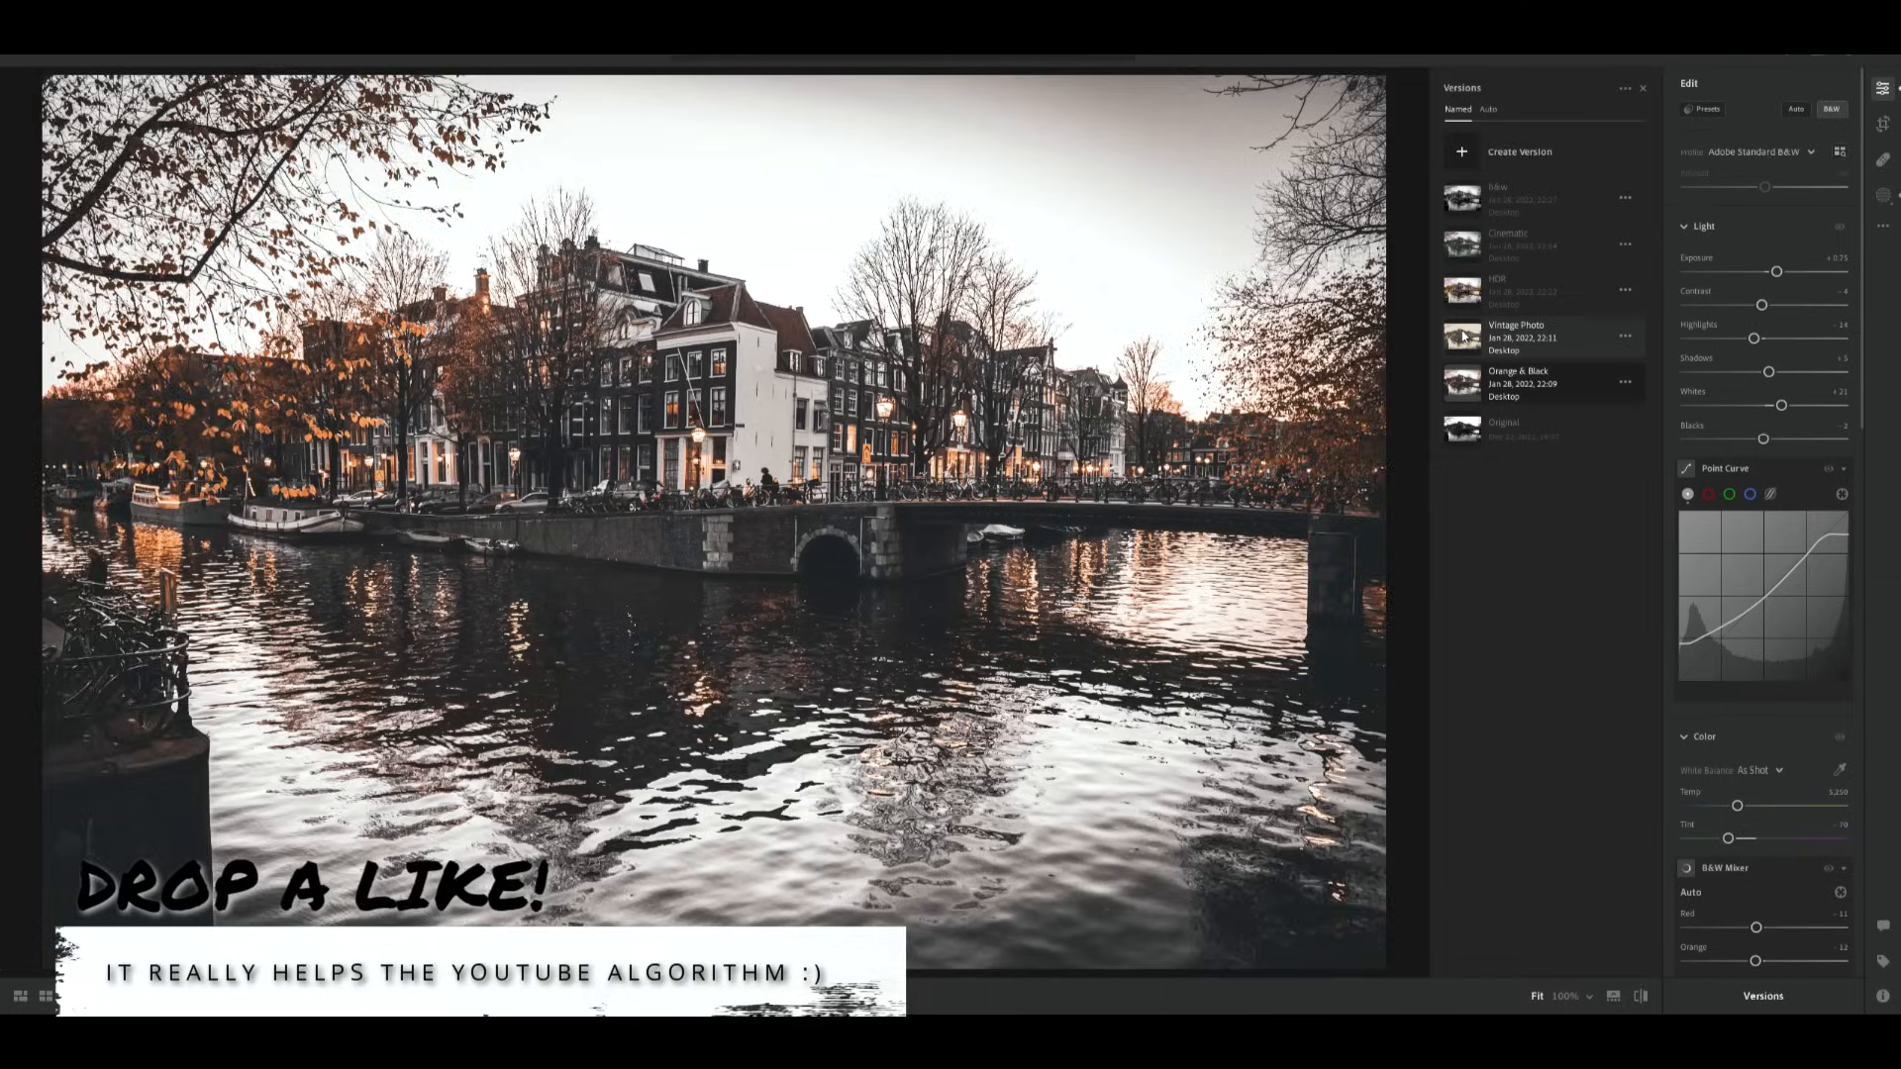
left_click(1464, 337)
left_click(1469, 290)
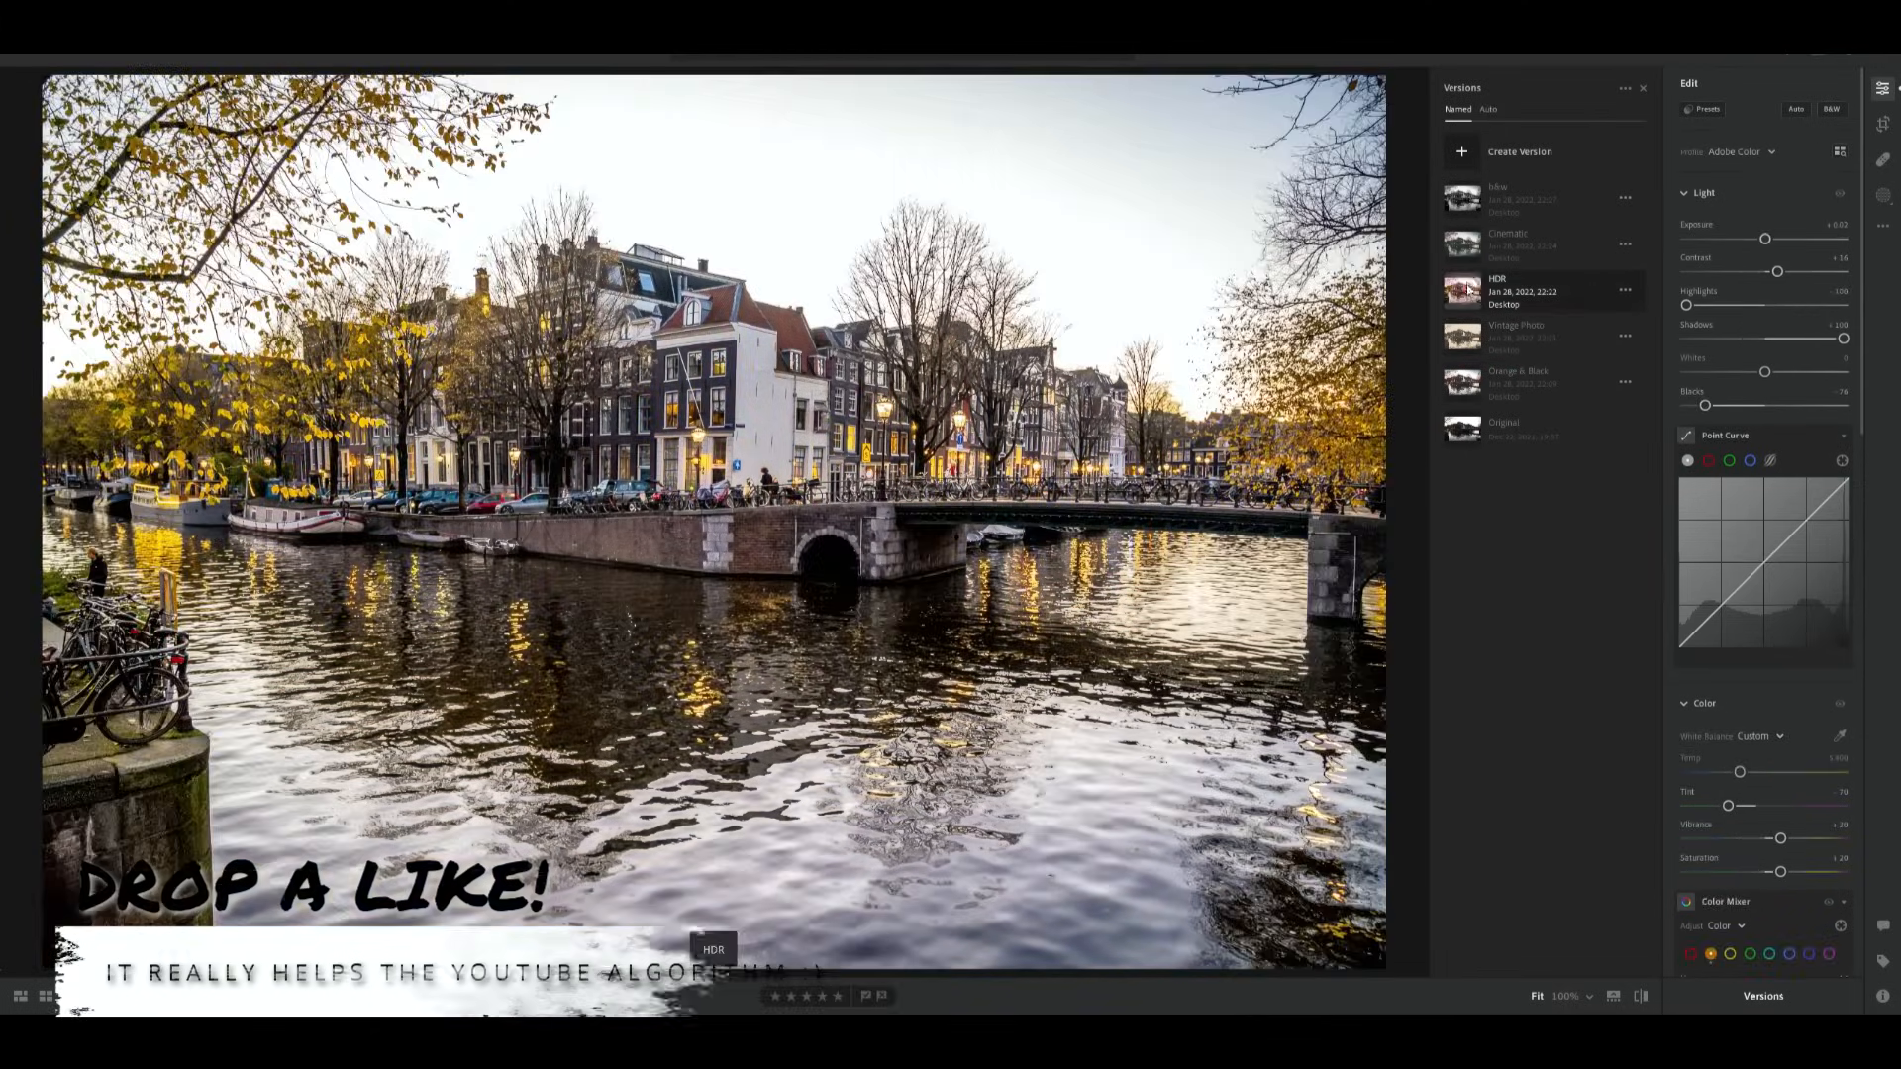
left_click(1463, 243)
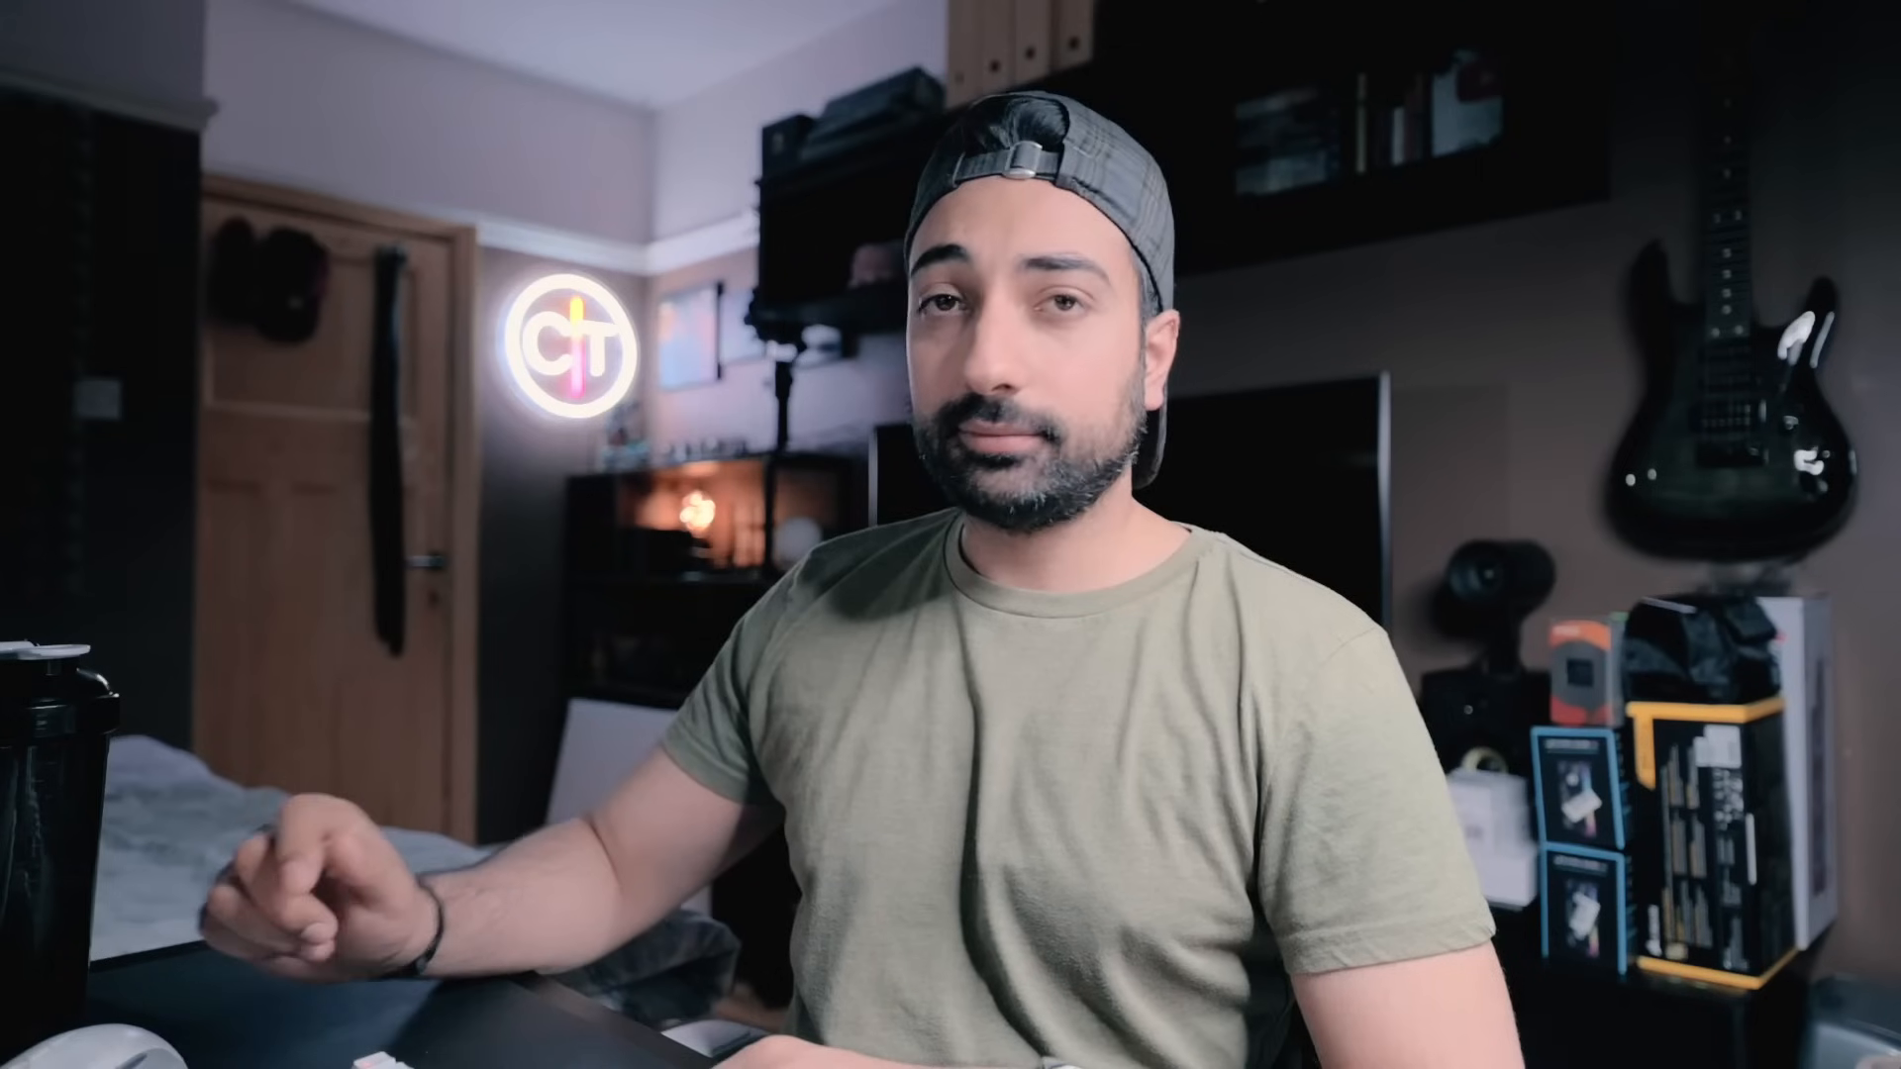